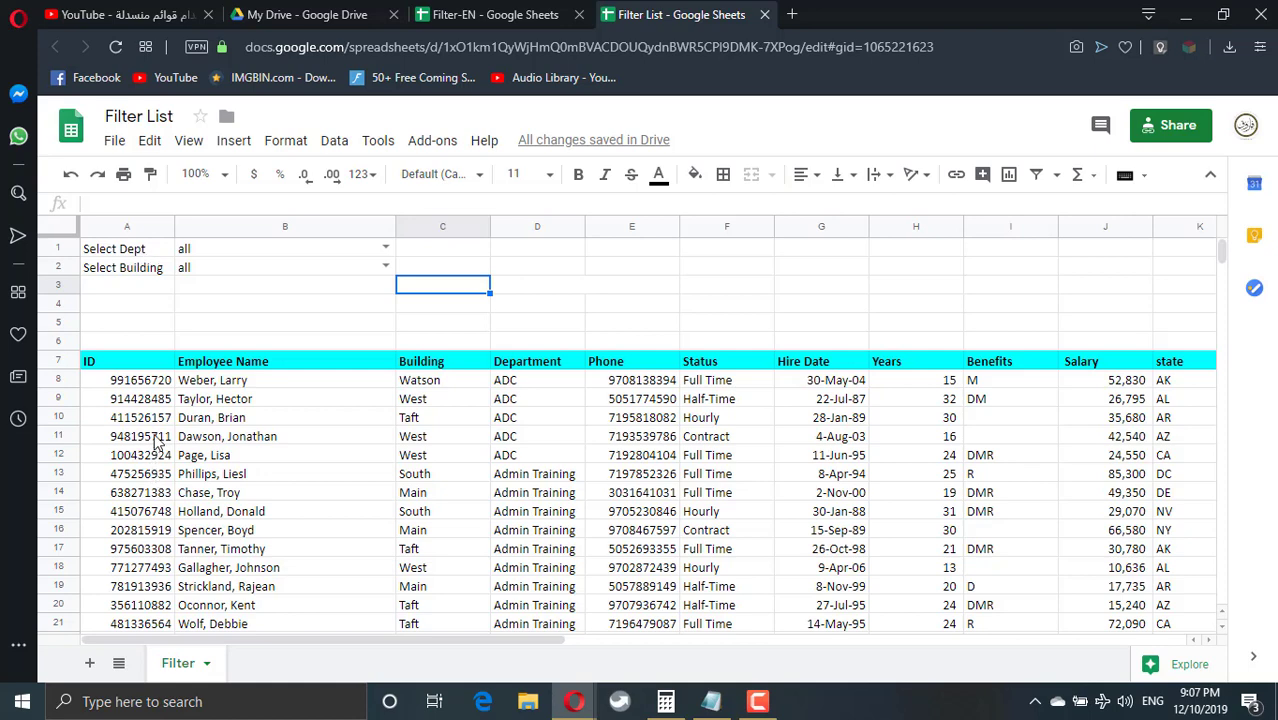
Check the data extent, then choose Admin Training in the B1 department drop-down.
{"action": "left_click", "coordinate": [157, 386]}
{"action": "key", "text": "ctrl+Down"}
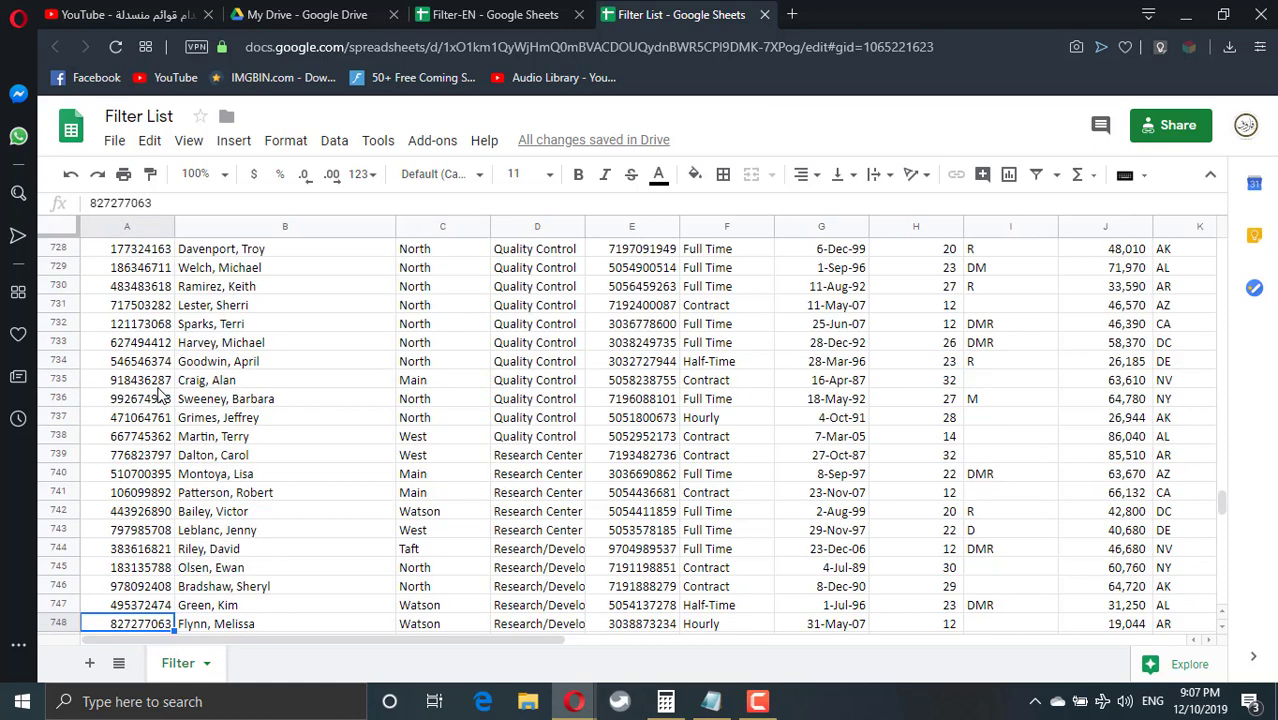
{"action": "key", "text": "ctrl+Home"}
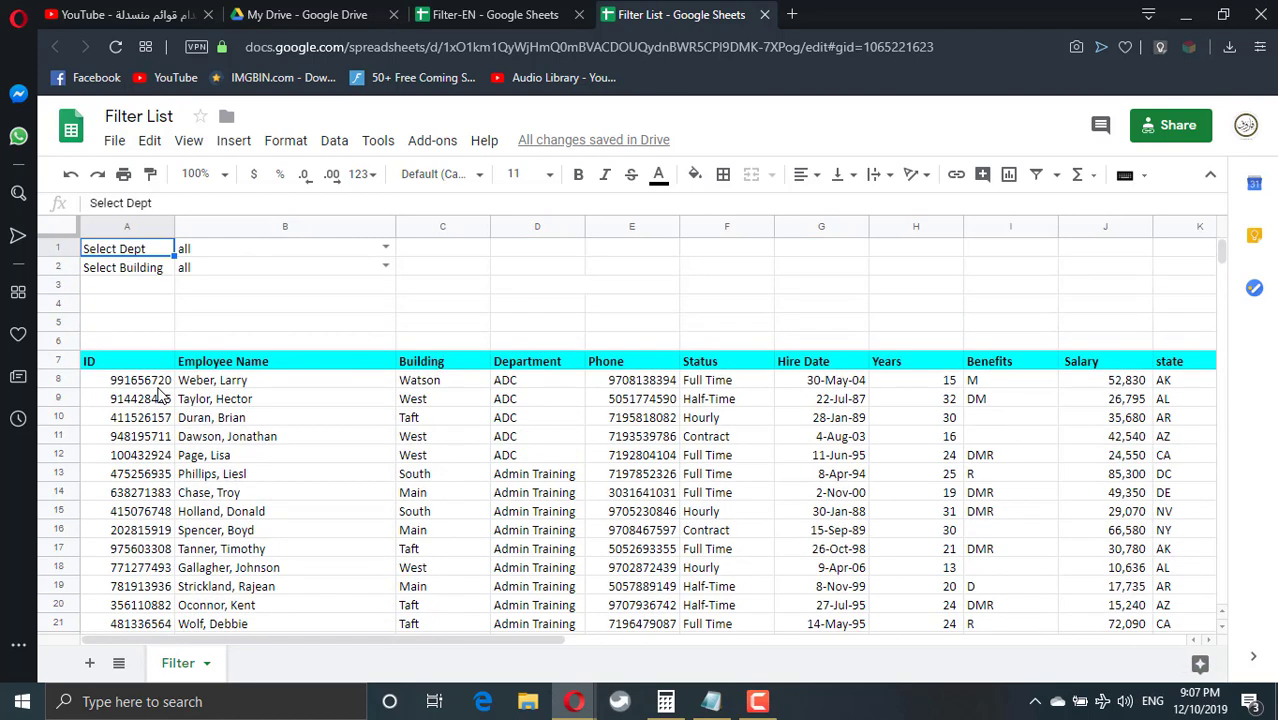
{"action": "key", "text": "Right"}
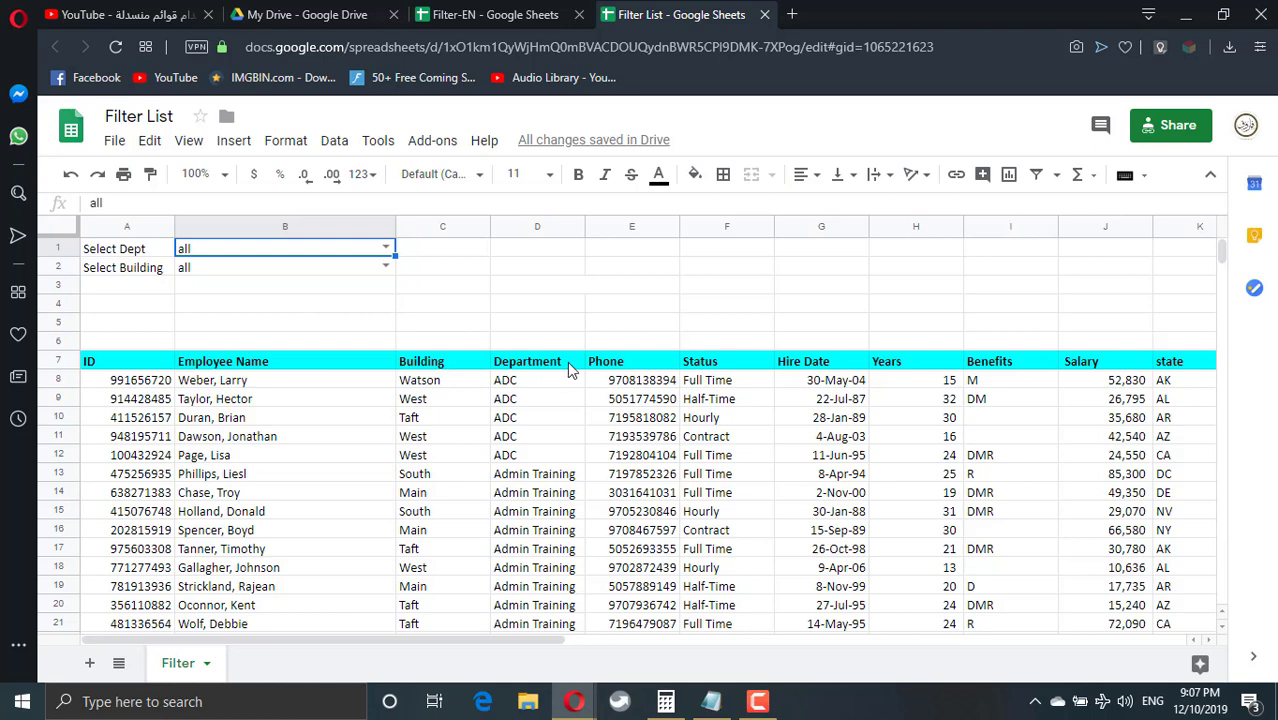
{"action": "left_click", "coordinate": [386, 249]}
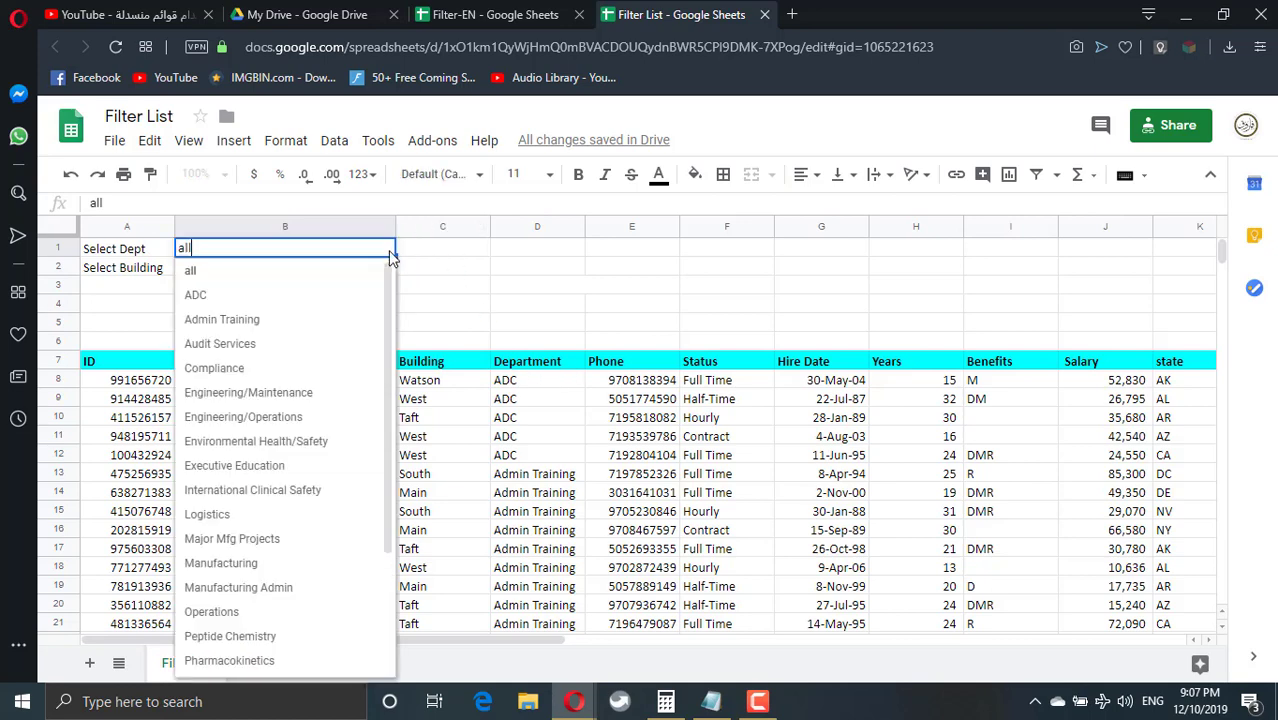
{"action": "left_click", "coordinate": [308, 318]}
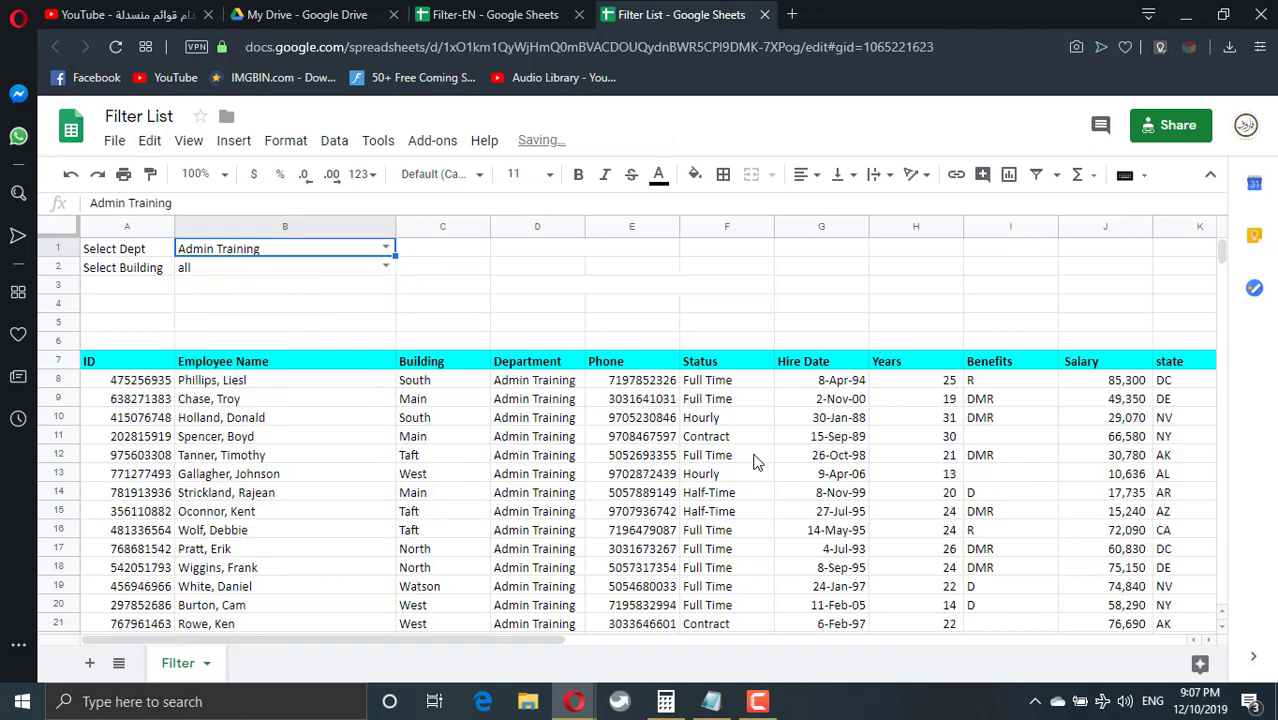
Choose Watson in the B2 building drop-down, leaving two matching rows.
{"action": "scroll", "coordinate": [755, 461], "scroll_direction": "down", "scroll_amount": 3}
{"action": "left_click", "coordinate": [393, 551]}
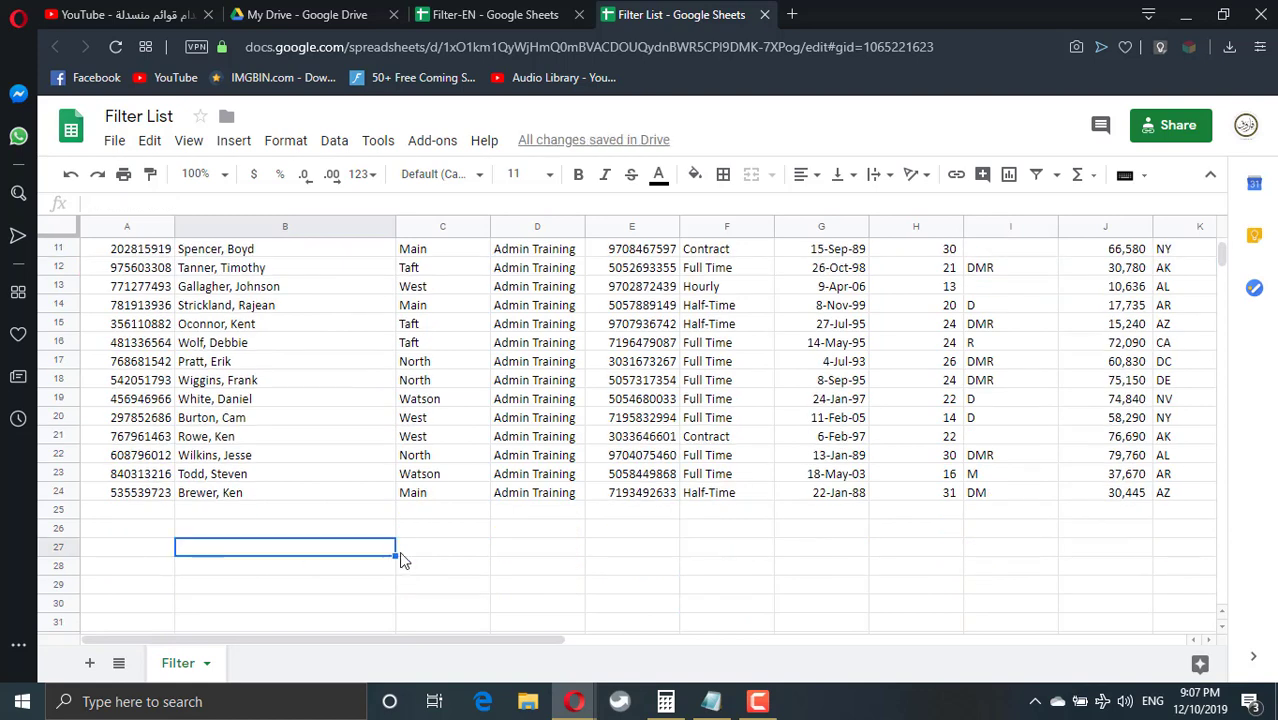
{"action": "left_click", "coordinate": [450, 560]}
{"action": "scroll", "coordinate": [620, 548], "scroll_direction": "up", "scroll_amount": 3}
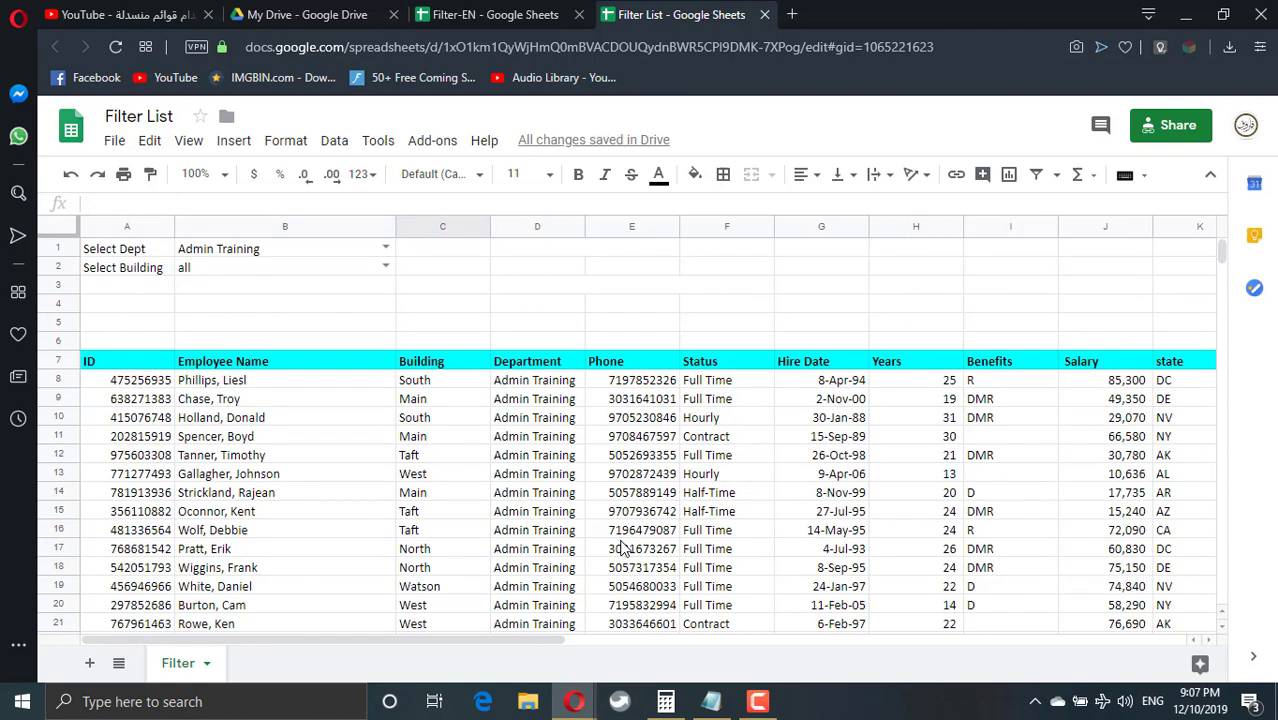
{"action": "scroll", "coordinate": [620, 548], "scroll_direction": "down", "scroll_amount": 2}
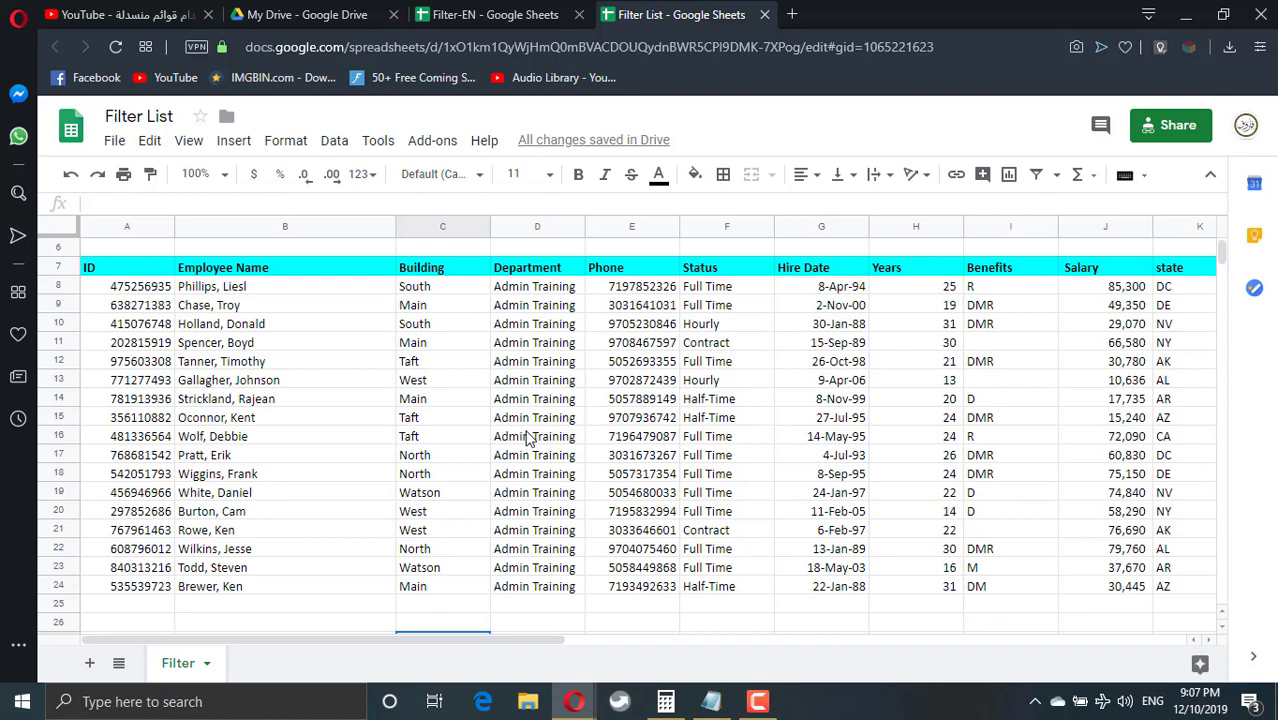
{"action": "scroll", "coordinate": [526, 373], "scroll_direction": "up", "scroll_amount": 3}
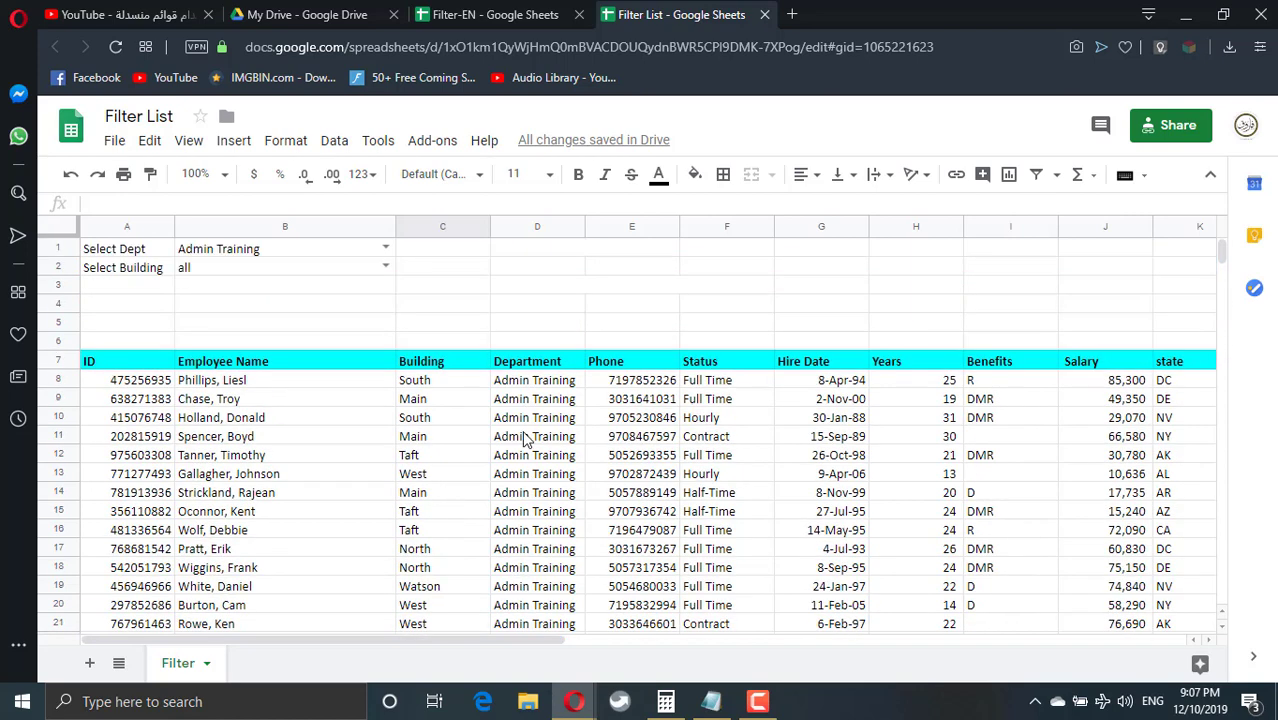
{"action": "left_click", "coordinate": [385, 266]}
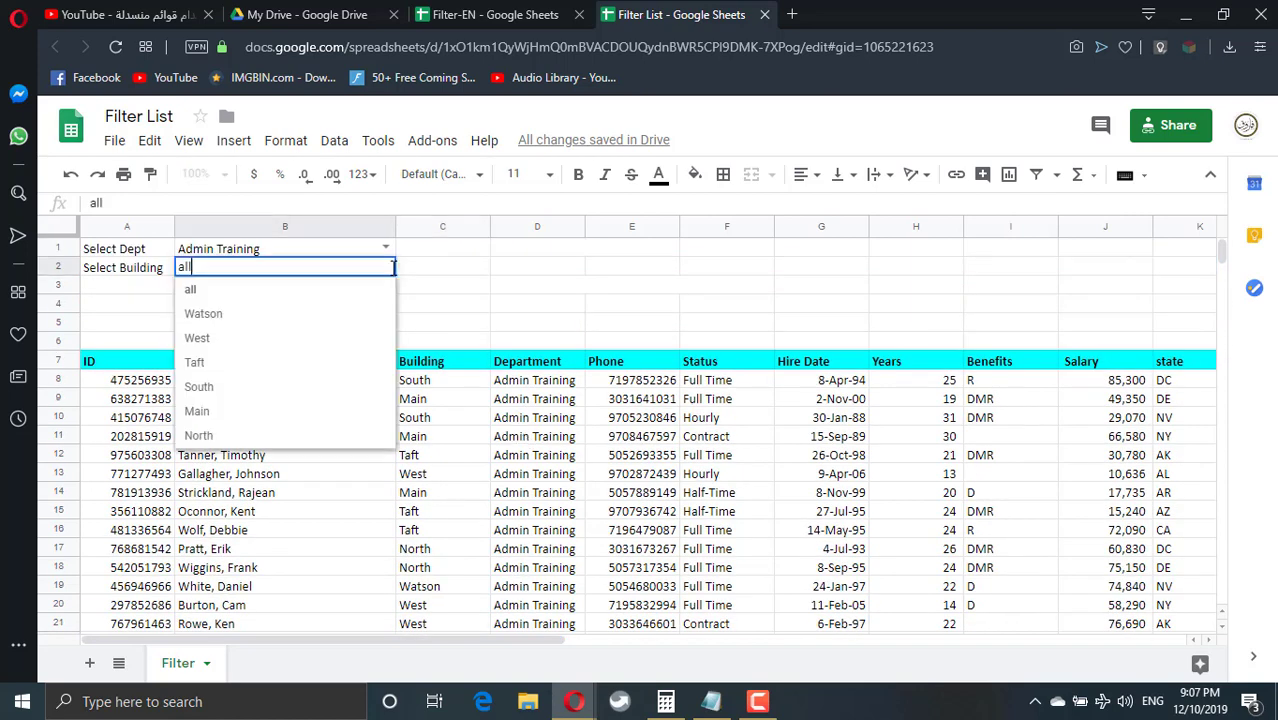
{"action": "left_click", "coordinate": [338, 314]}
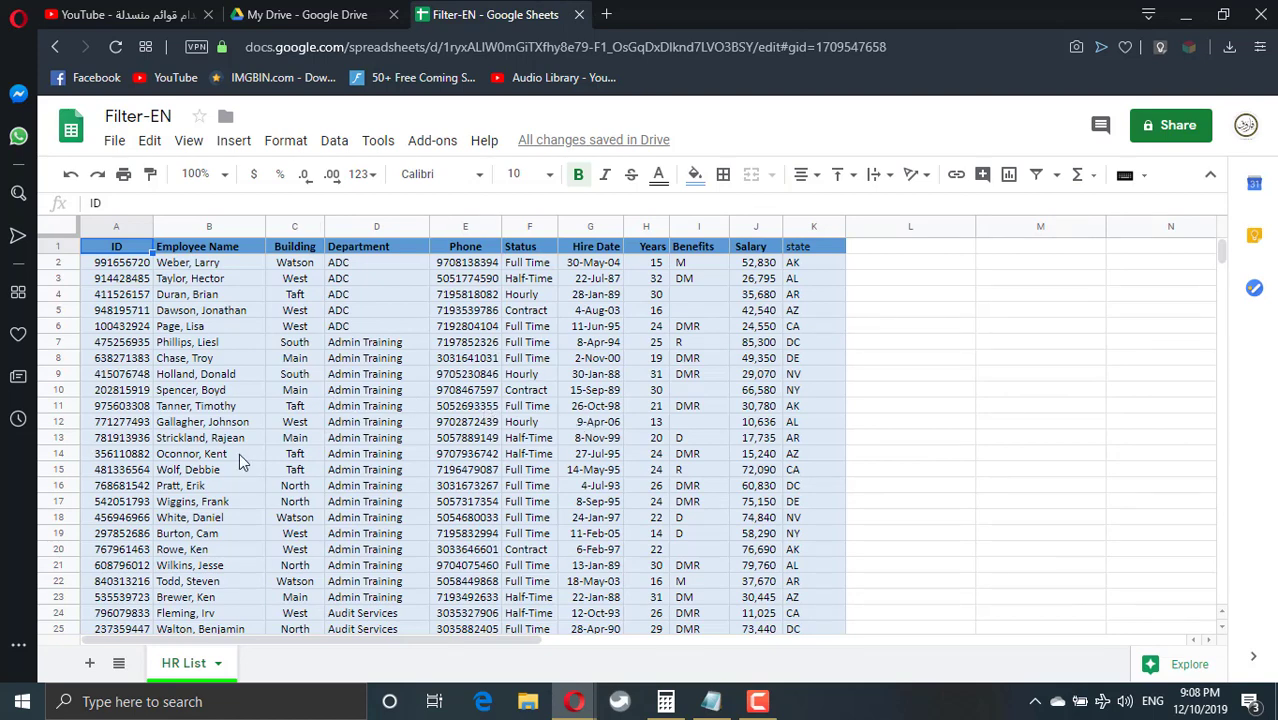
Add a new sheet and rename Sheet7 to 'filter'.
{"action": "left_click", "coordinate": [89, 665]}
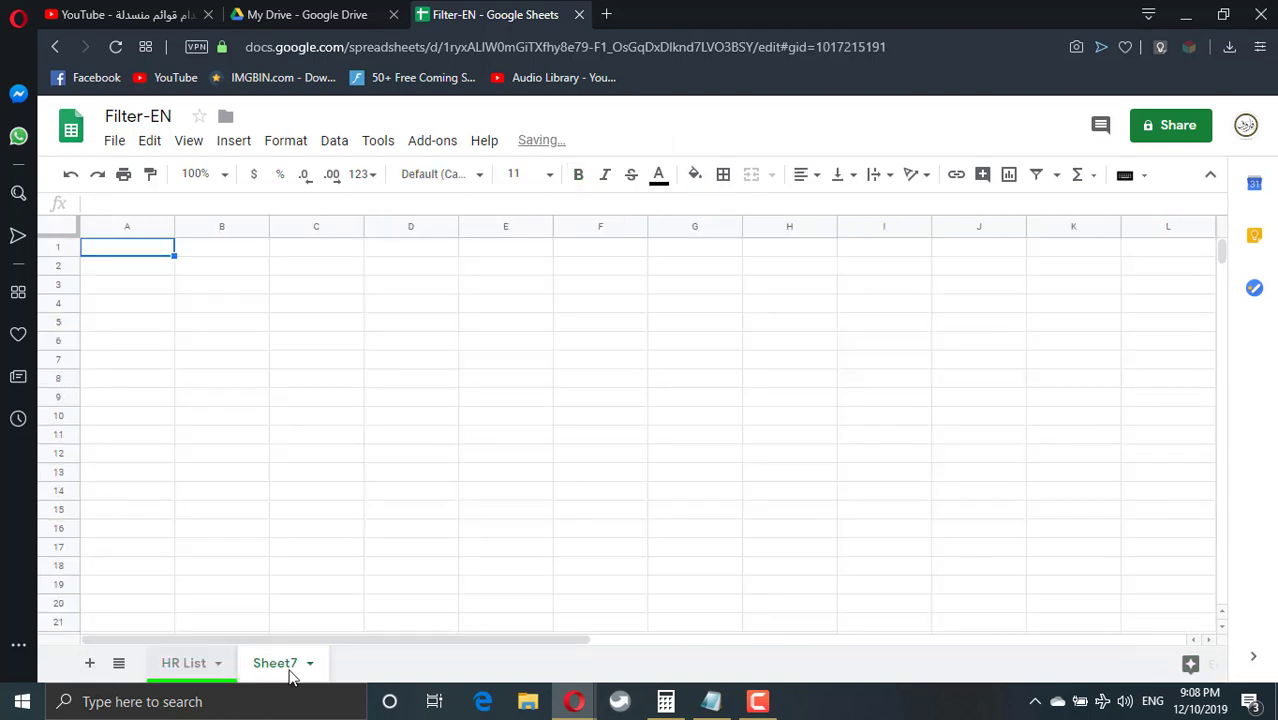
{"action": "double_click", "coordinate": [292, 665]}
{"action": "type", "text": "filter"}
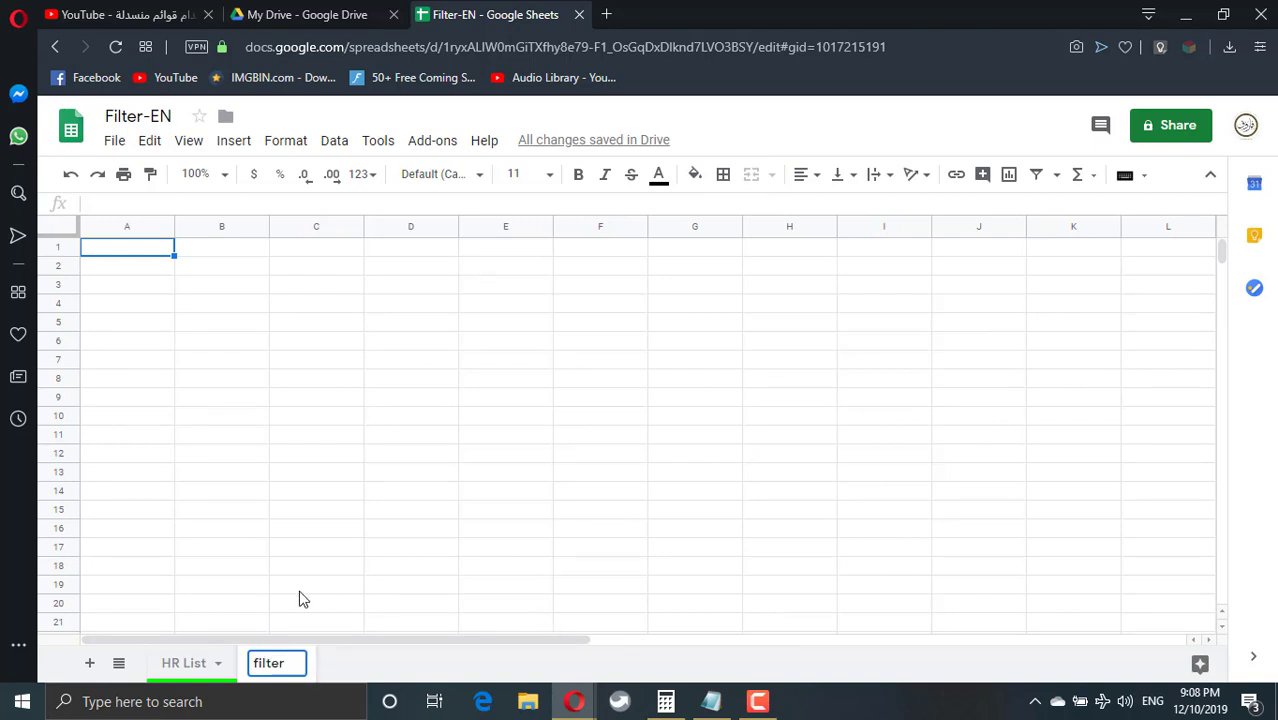
{"action": "left_click", "coordinate": [200, 666]}
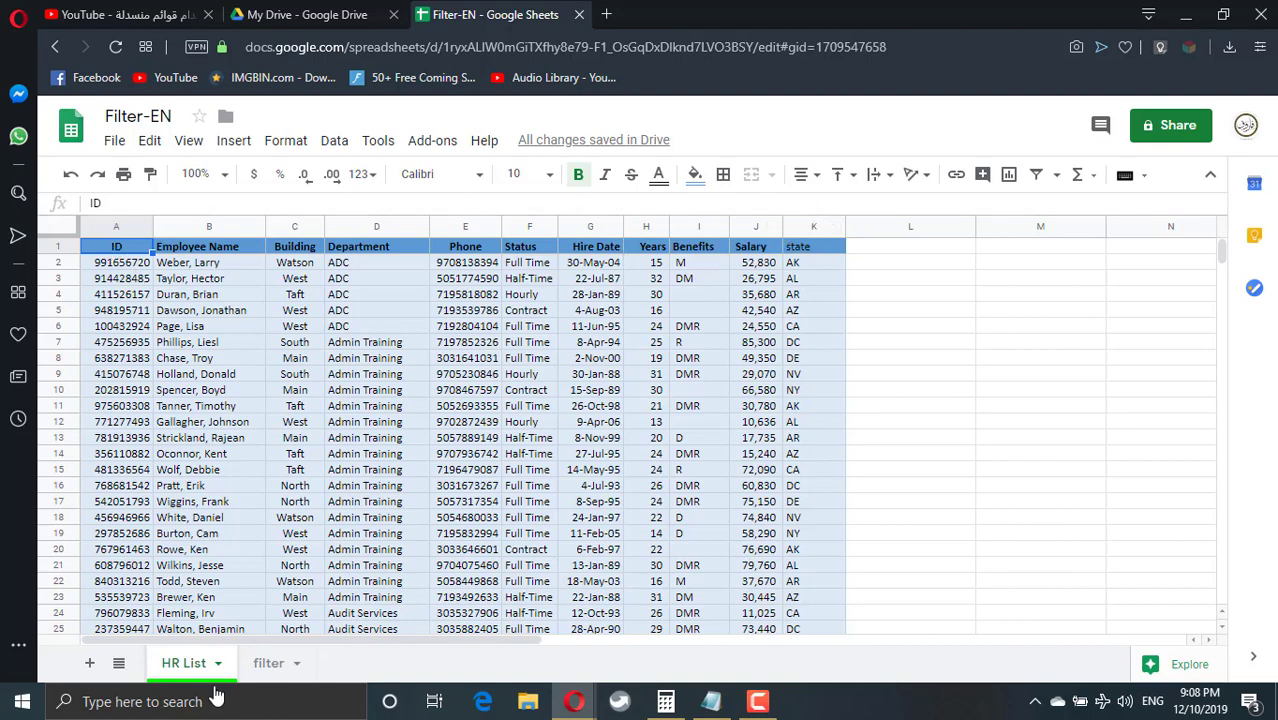
{"action": "left_click", "coordinate": [270, 662]}
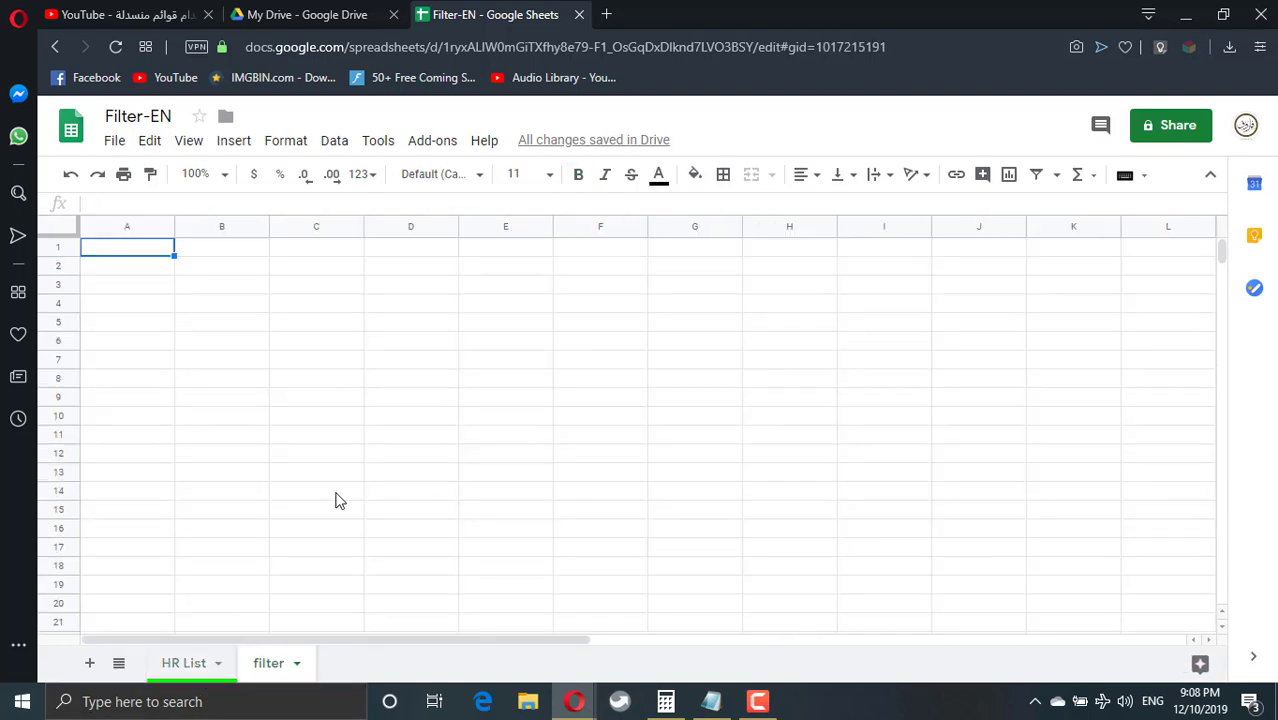
{"action": "key", "text": "Right"}
{"action": "key", "text": "Right"}
{"action": "key", "text": "Right"}
{"action": "key", "text": "Right"}
{"action": "key", "text": "Right"}
{"action": "key", "text": "Right"}
{"action": "key", "text": "Right"}
{"action": "key", "text": "Right"}
{"action": "key", "text": "Right"}
{"action": "key", "text": "Right"}
{"action": "key", "text": "Right"}
{"action": "key", "text": "Right"}
{"action": "key", "text": "Right"}
{"action": "key", "text": "Right"}
{"action": "key", "text": "Right"}
{"action": "key", "text": "Right"}
{"action": "key", "text": "Right"}
{"action": "key", "text": "Right"}
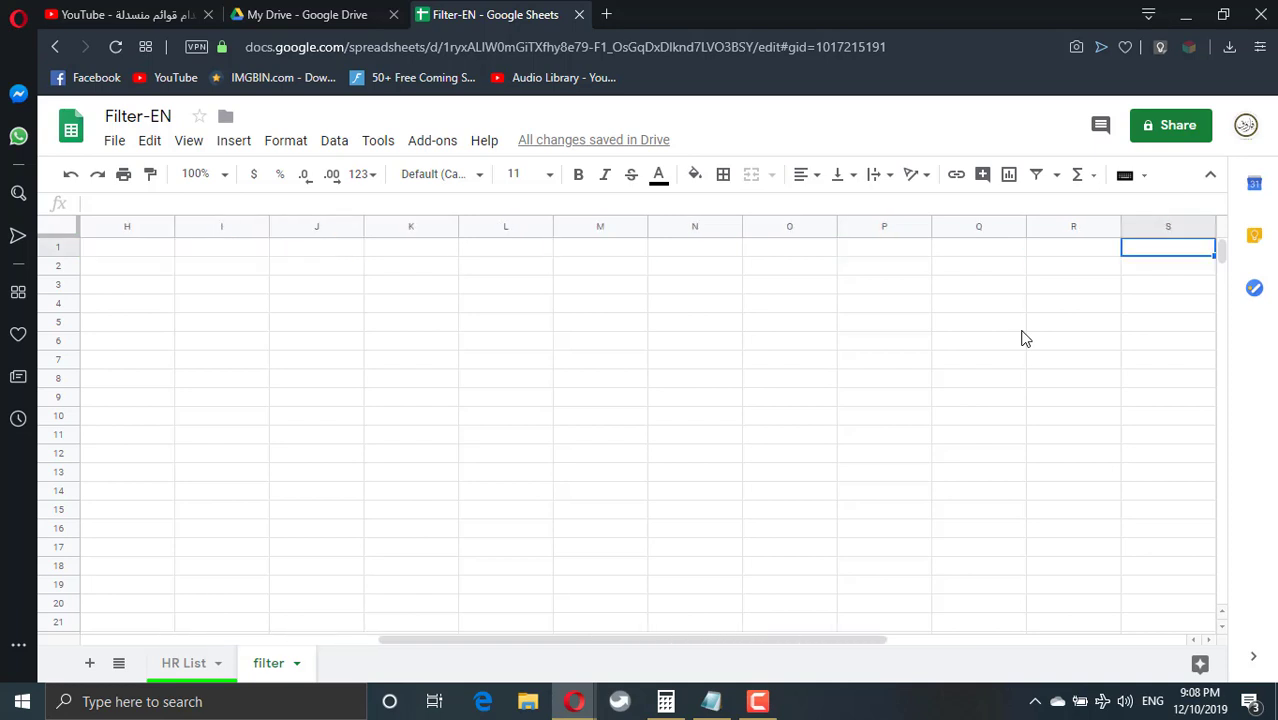
{"action": "key", "text": "Left"}
{"action": "key", "text": "Left"}
{"action": "key", "text": "Left"}
{"action": "key", "text": "Left"}
{"action": "key", "text": "Left"}
{"action": "key", "text": "Left"}
{"action": "key", "text": "Left"}
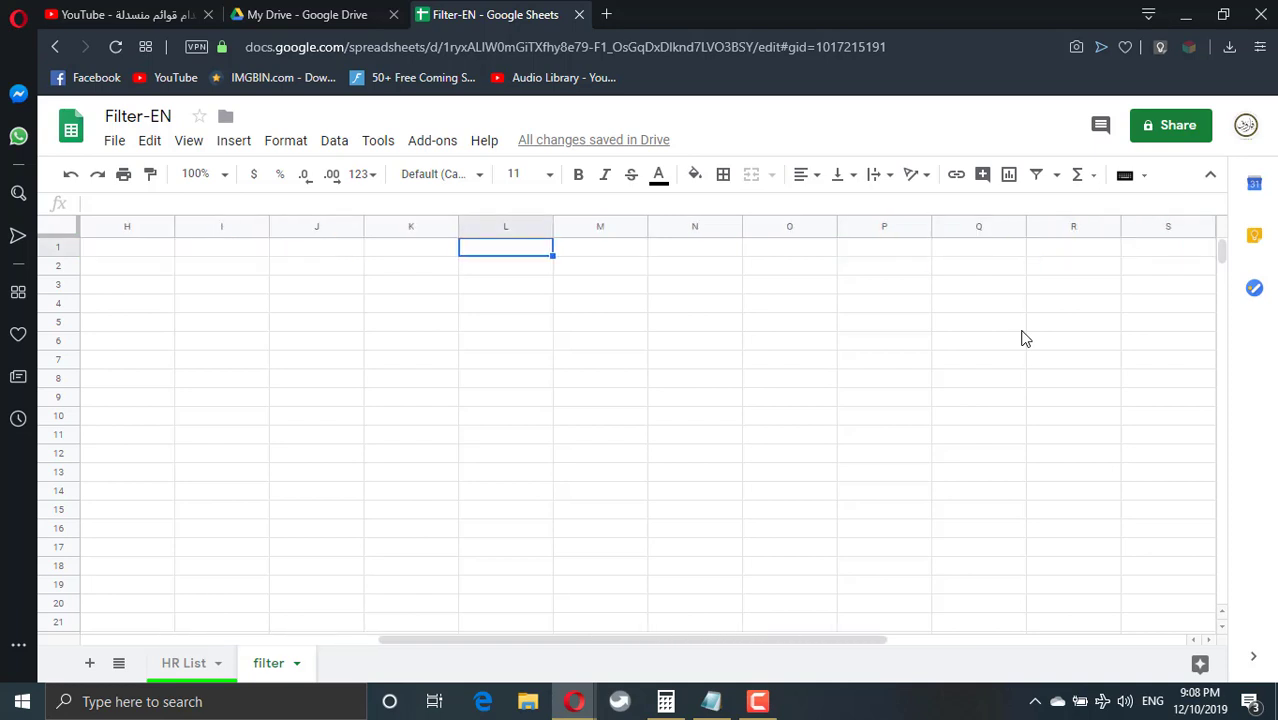
{"action": "key", "text": "Left"}
{"action": "key", "text": "Right"}
{"action": "key", "text": "Right"}
{"action": "key", "text": "Right"}
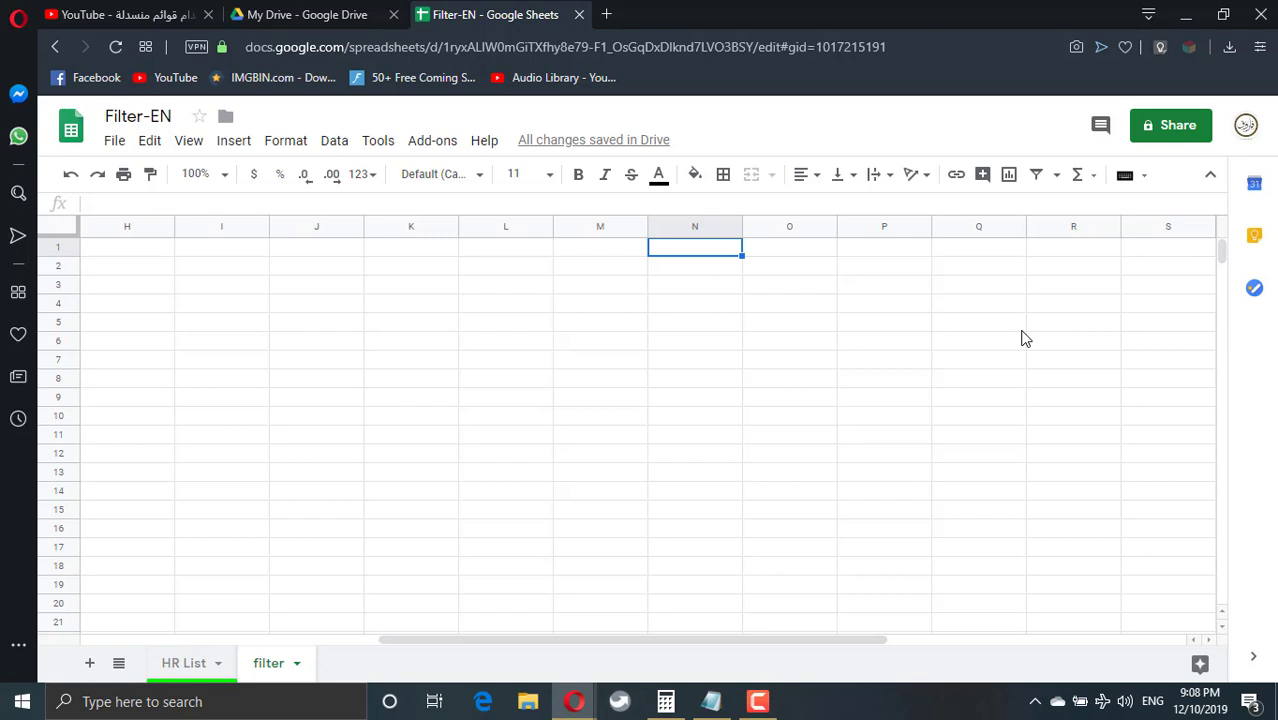
{"action": "key", "text": "Down"}
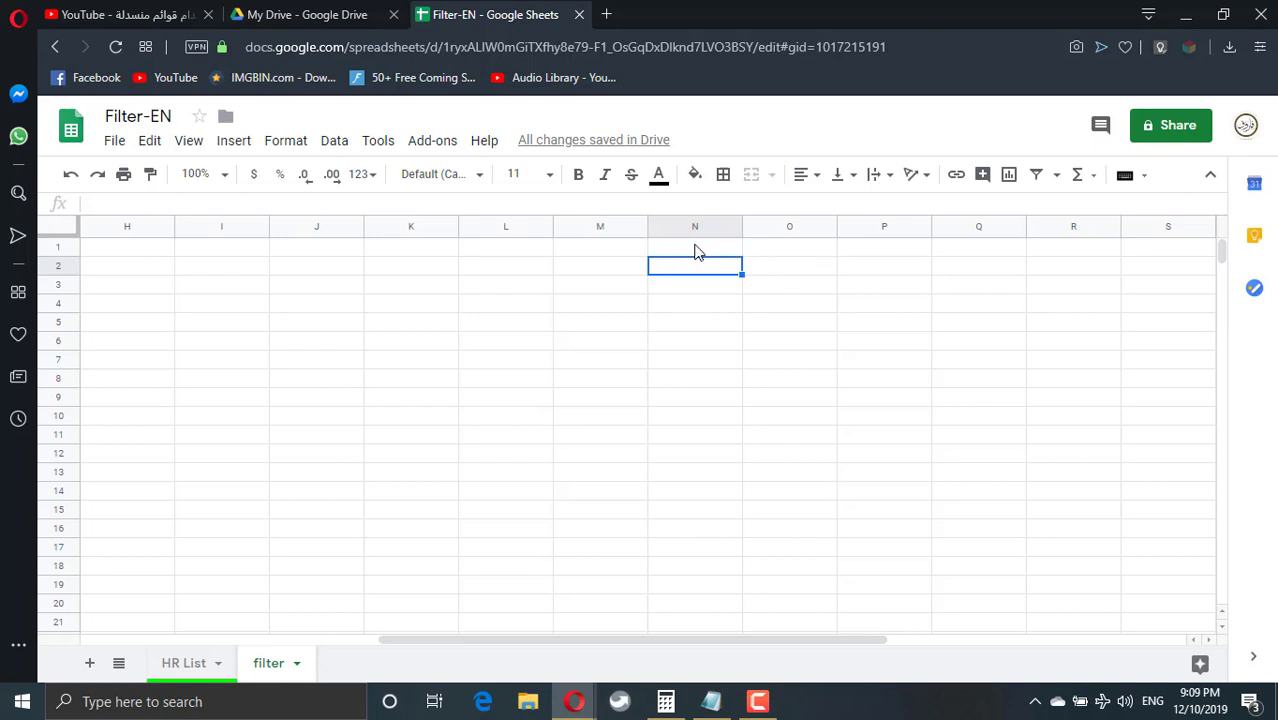
Start a UNIQUE formula in N2 referencing HR List column D from D2.
{"action": "type", "text": "=uni"}
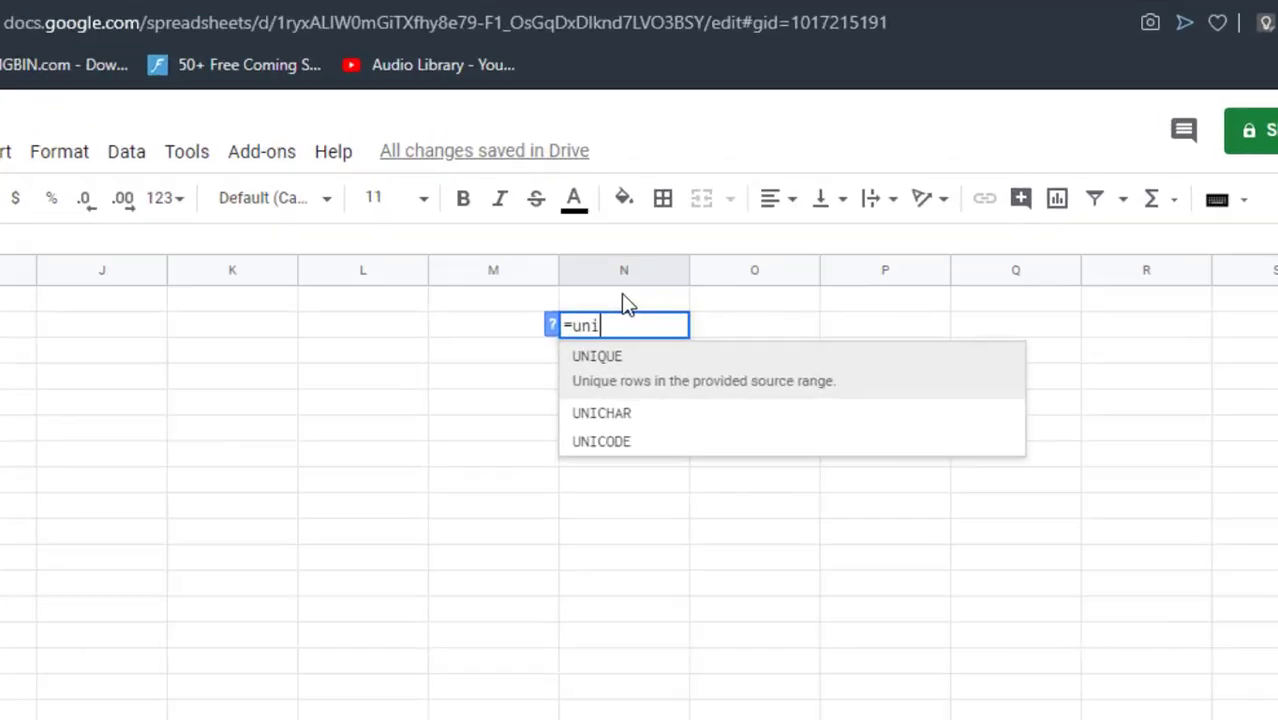
{"action": "key", "text": "Tab"}
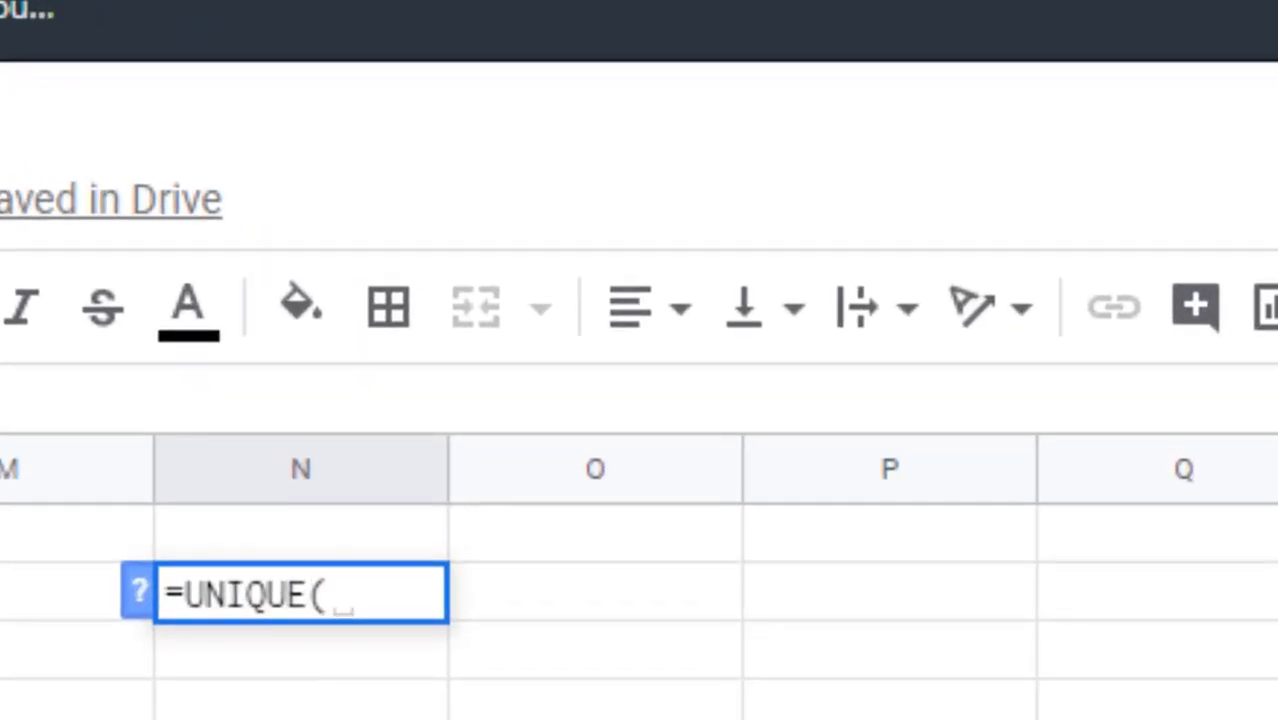
{"action": "left_click", "coordinate": [183, 662]}
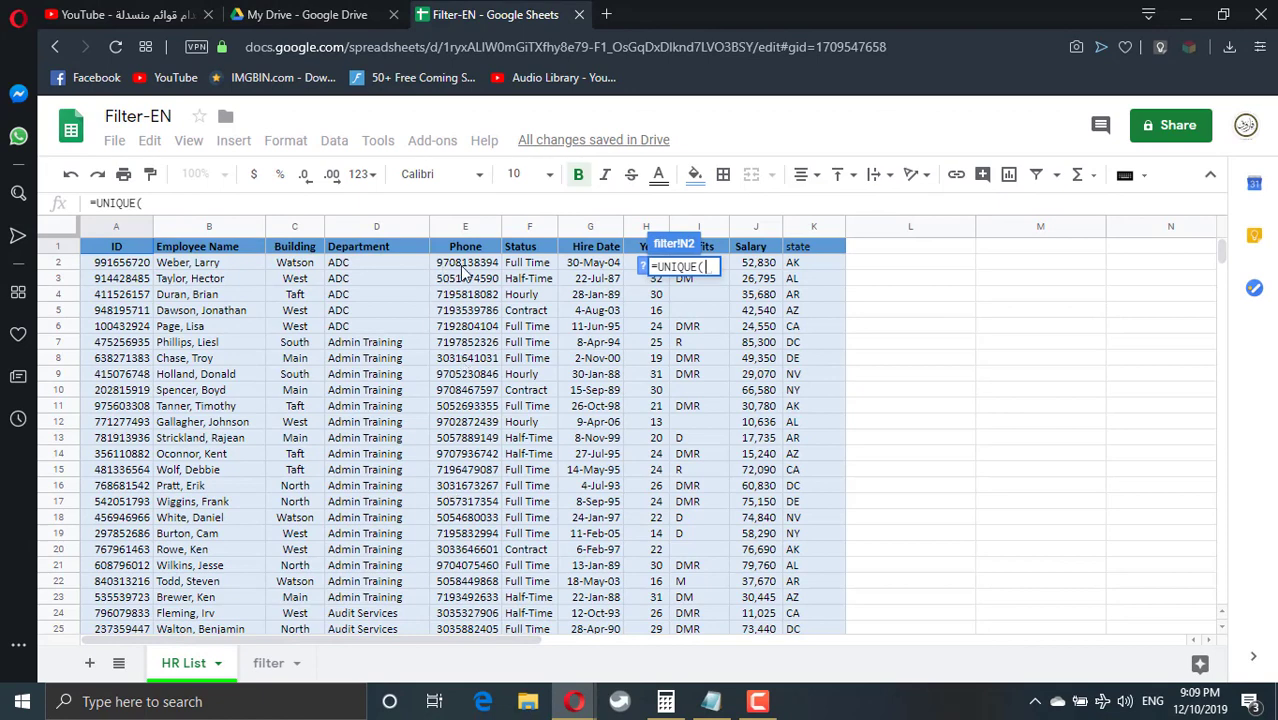
{"action": "left_click", "coordinate": [356, 264]}
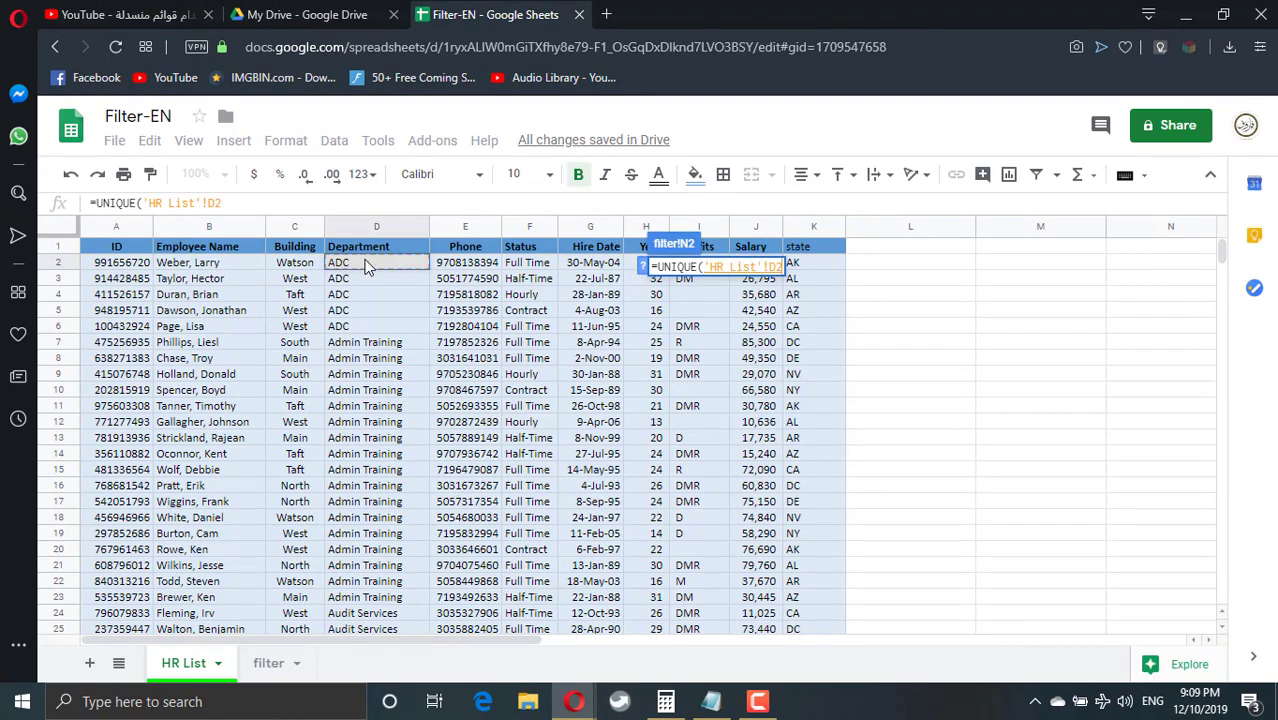
{"action": "left_click", "coordinate": [357, 204]}
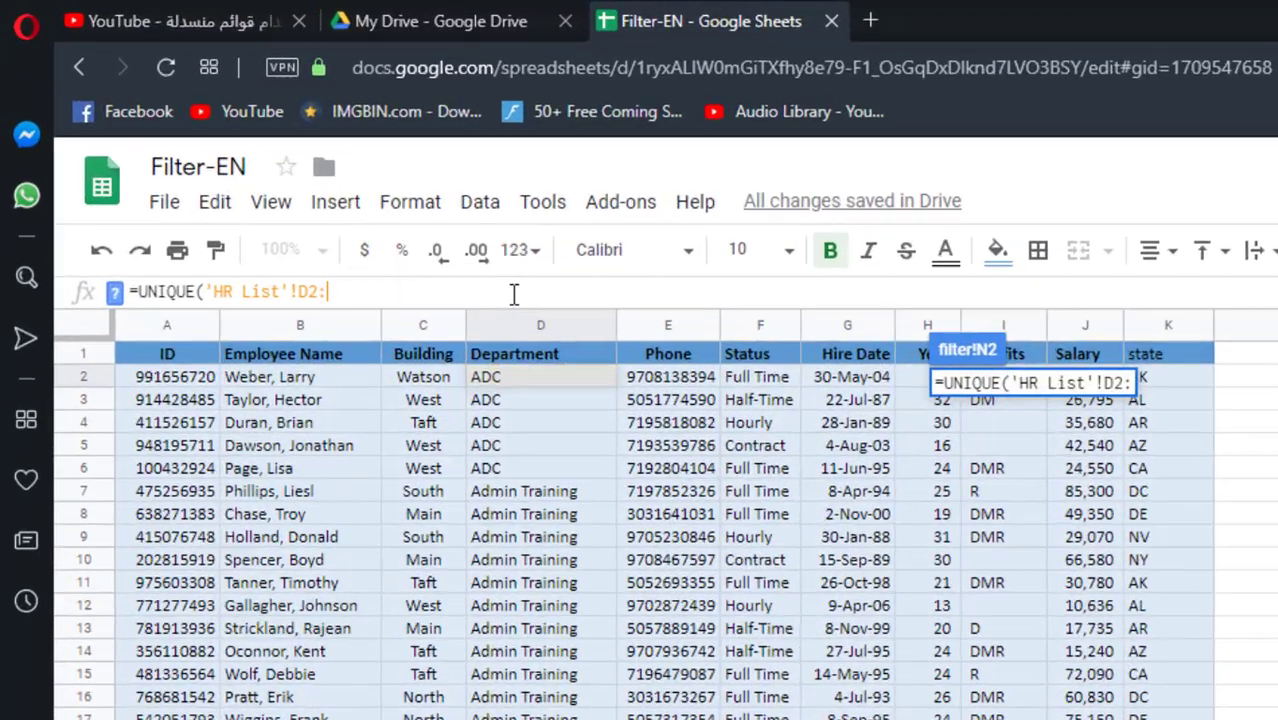
{"action": "type", "text": ":"}
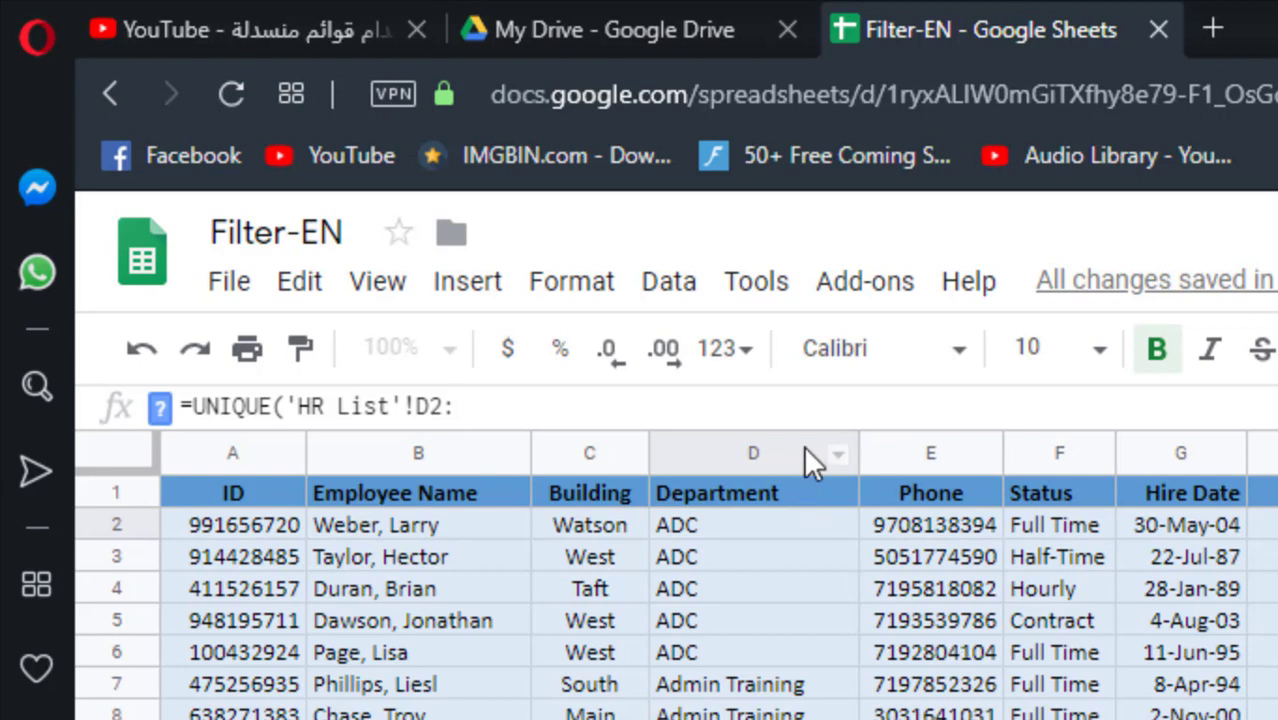
{"action": "type", "text": "d74"}
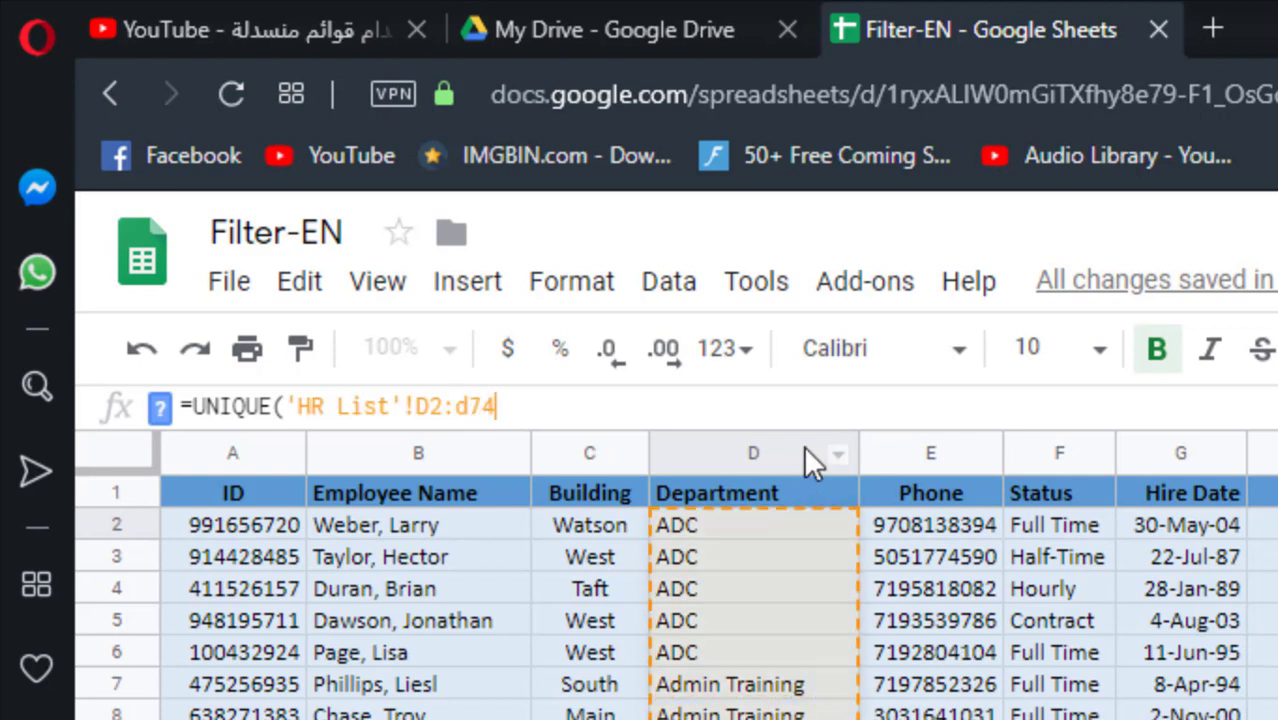
{"action": "type", "text": "2"}
Finish the range as D2:D and commit =UNIQUE('HR List'!D2:D).
{"action": "scroll", "coordinate": [919, 593], "scroll_direction": "down", "scroll_amount": 9}
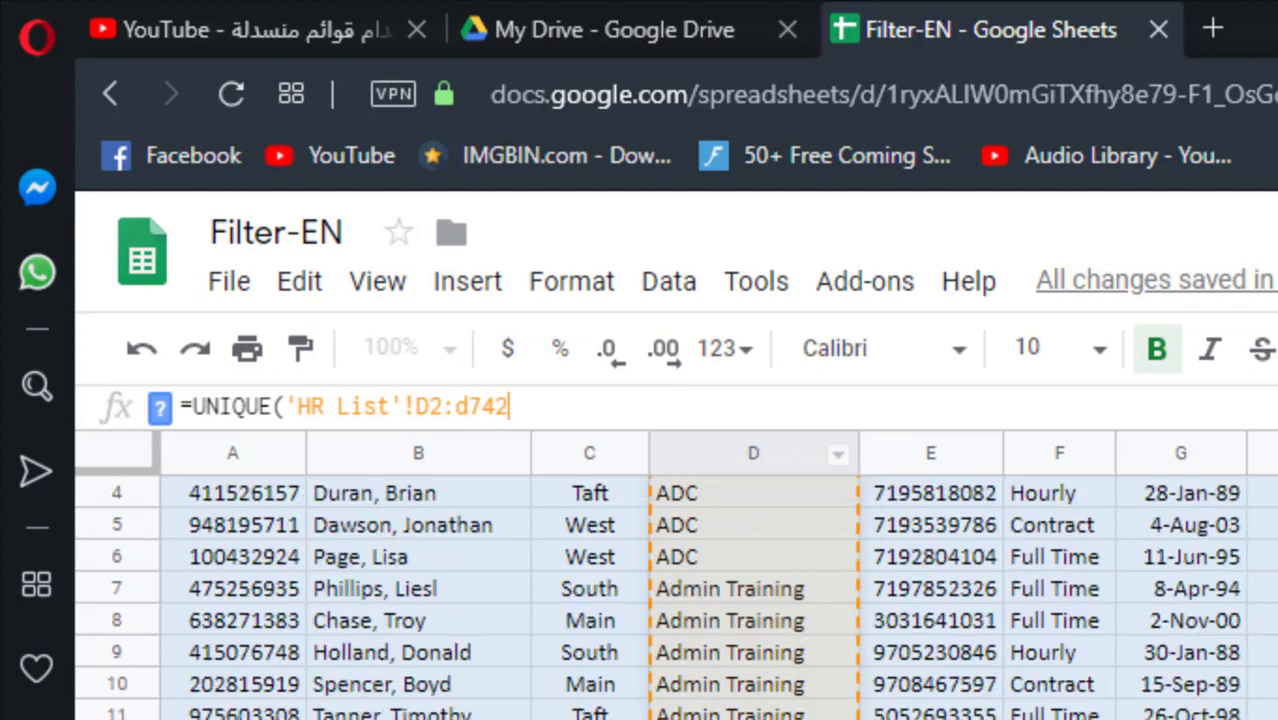
{"action": "scroll", "coordinate": [700, 590], "scroll_direction": "down", "scroll_amount": 10}
{"action": "scroll", "coordinate": [700, 590], "scroll_direction": "up", "scroll_amount": 18}
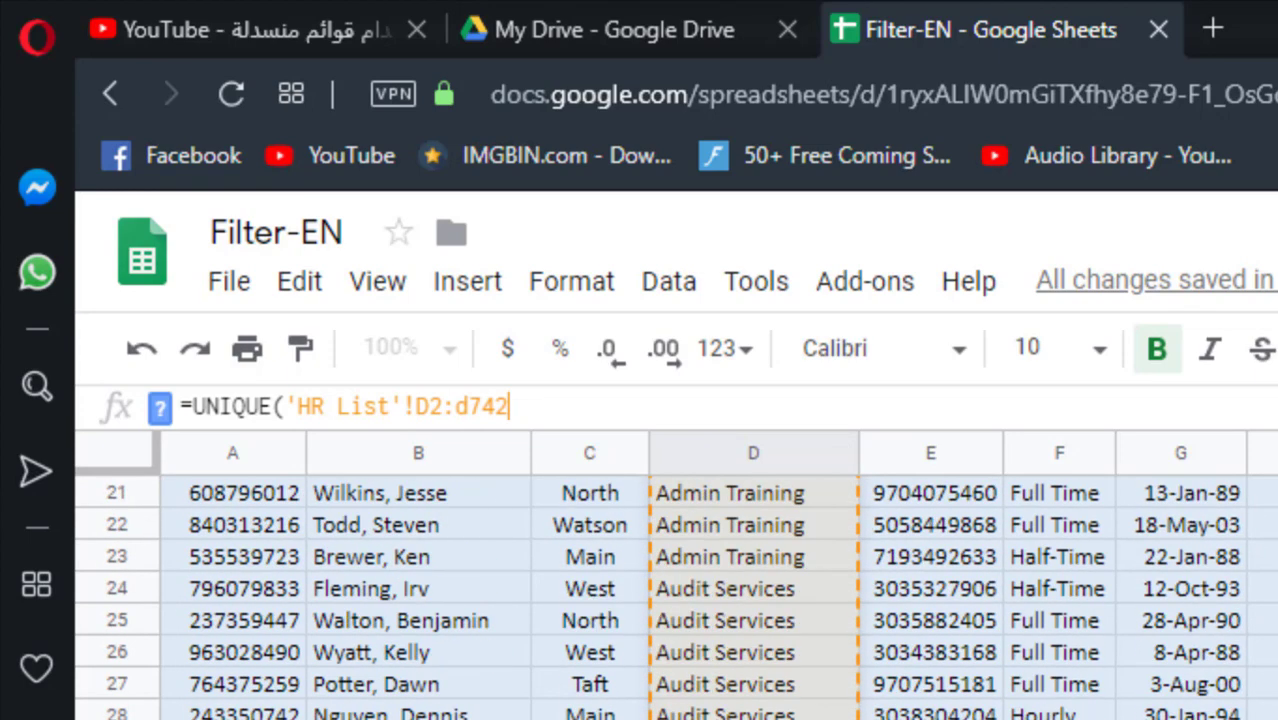
{"action": "scroll", "coordinate": [700, 590], "scroll_direction": "up", "scroll_amount": 2}
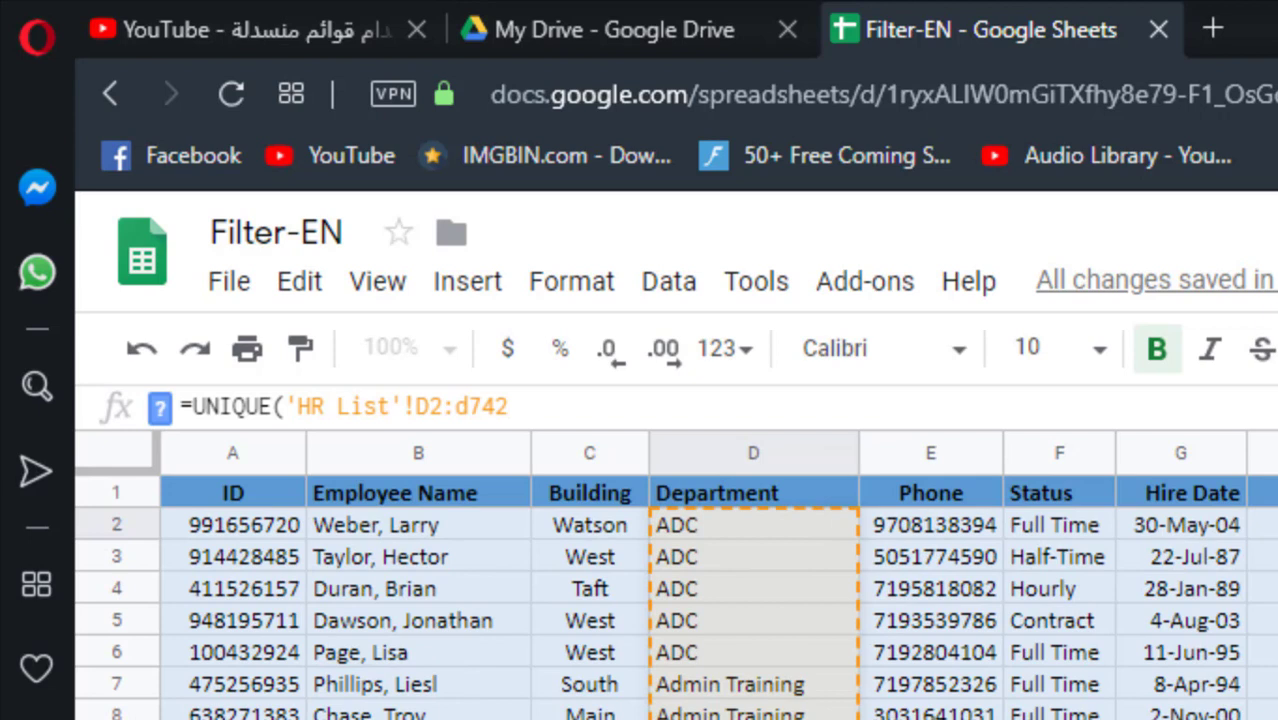
{"action": "key", "text": "BackSpace"}
{"action": "key", "text": "BackSpace"}
{"action": "key", "text": "BackSpace"}
{"action": "type", "text": ")"}
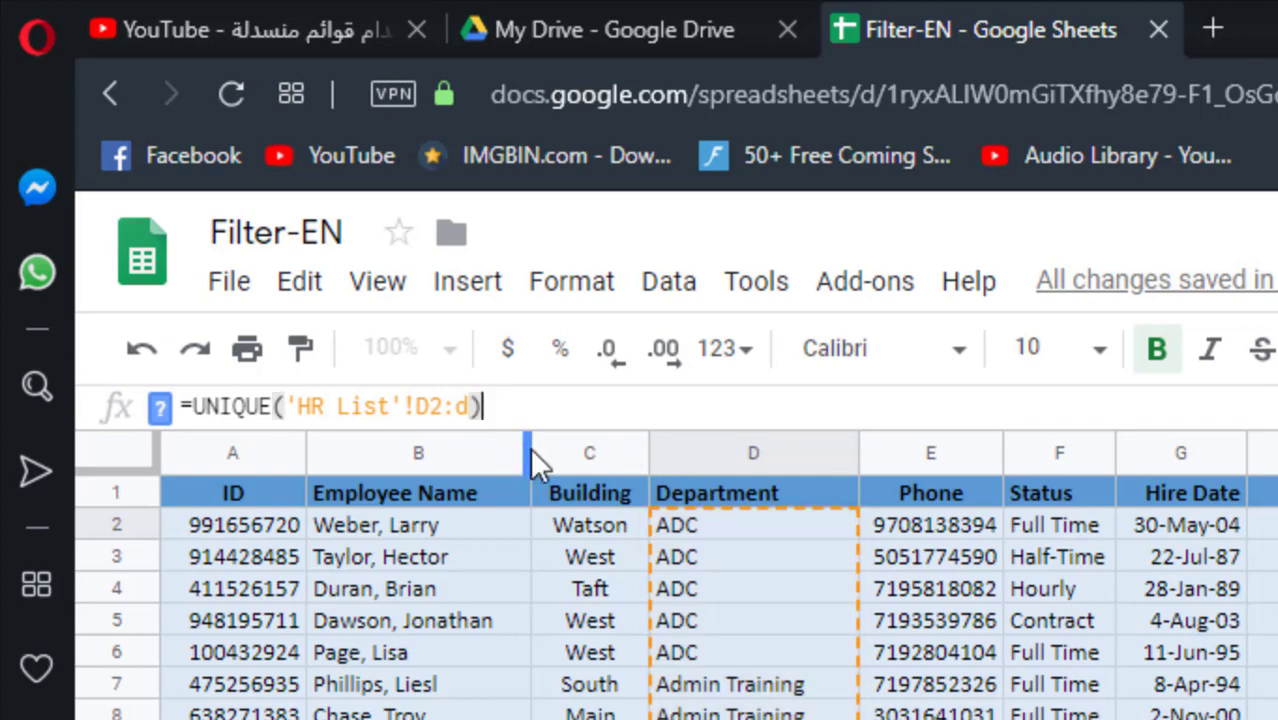
{"action": "key", "text": "Return"}
{"action": "scroll", "coordinate": [700, 580], "scroll_direction": "down", "scroll_amount": 2}
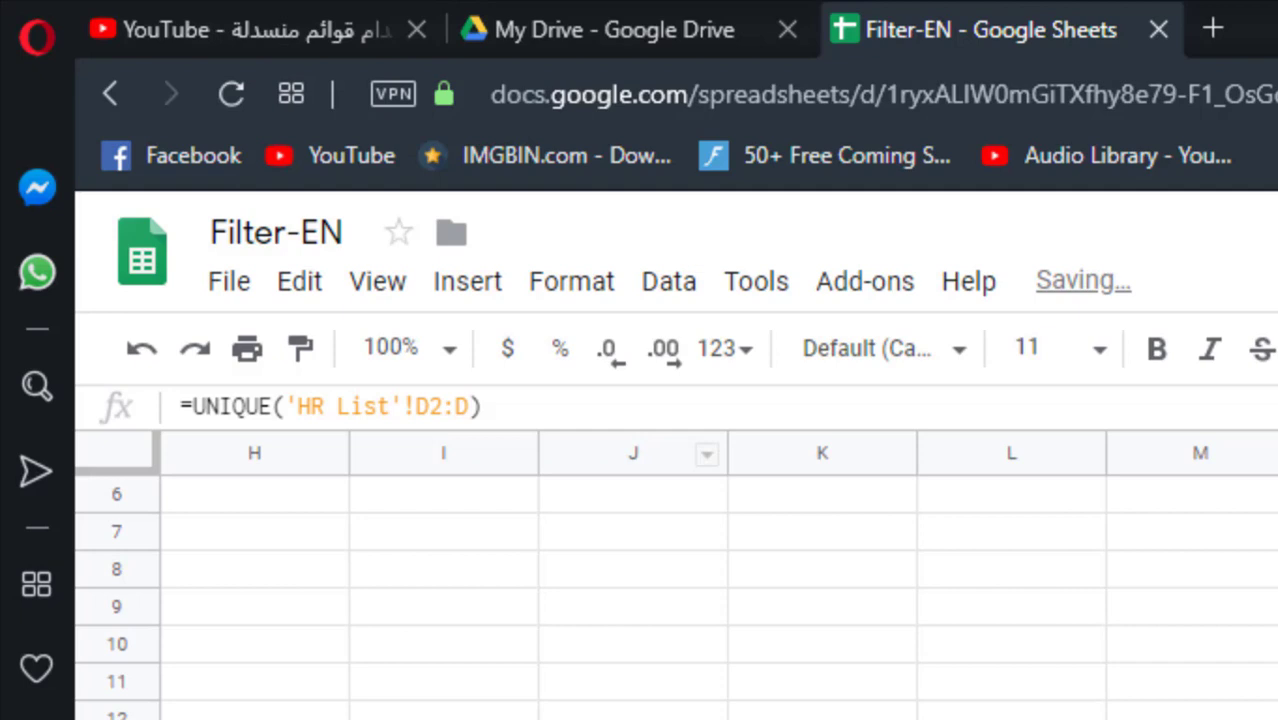
{"action": "scroll", "coordinate": [700, 580], "scroll_direction": "up", "scroll_amount": 2}
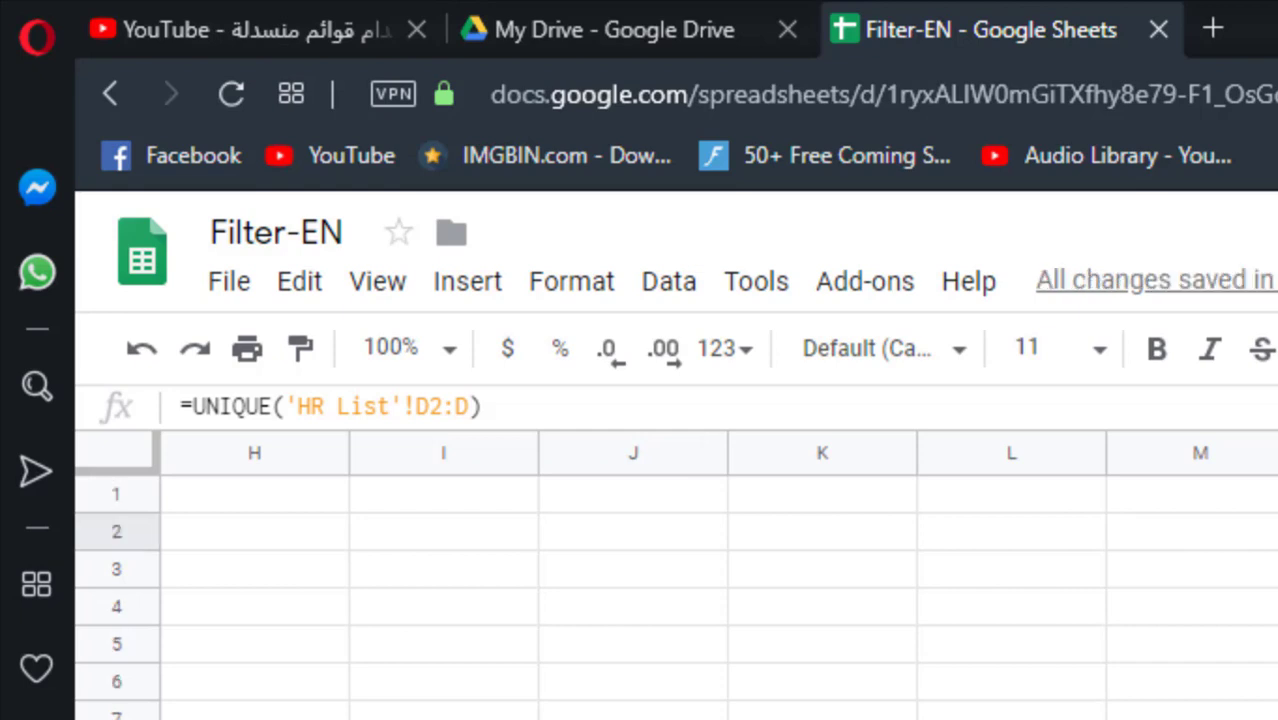
{"action": "scroll", "coordinate": [700, 580], "scroll_direction": "down", "scroll_amount": 2}
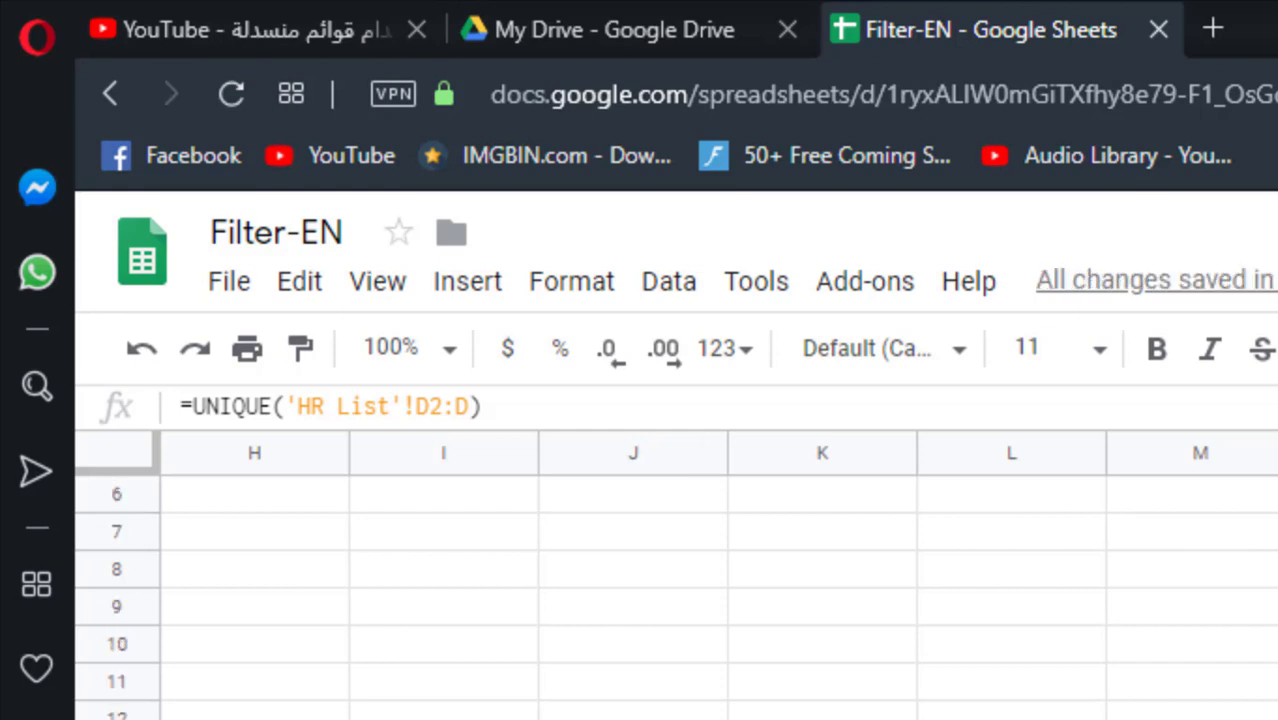
{"action": "scroll", "coordinate": [700, 580], "scroll_direction": "up", "scroll_amount": 2}
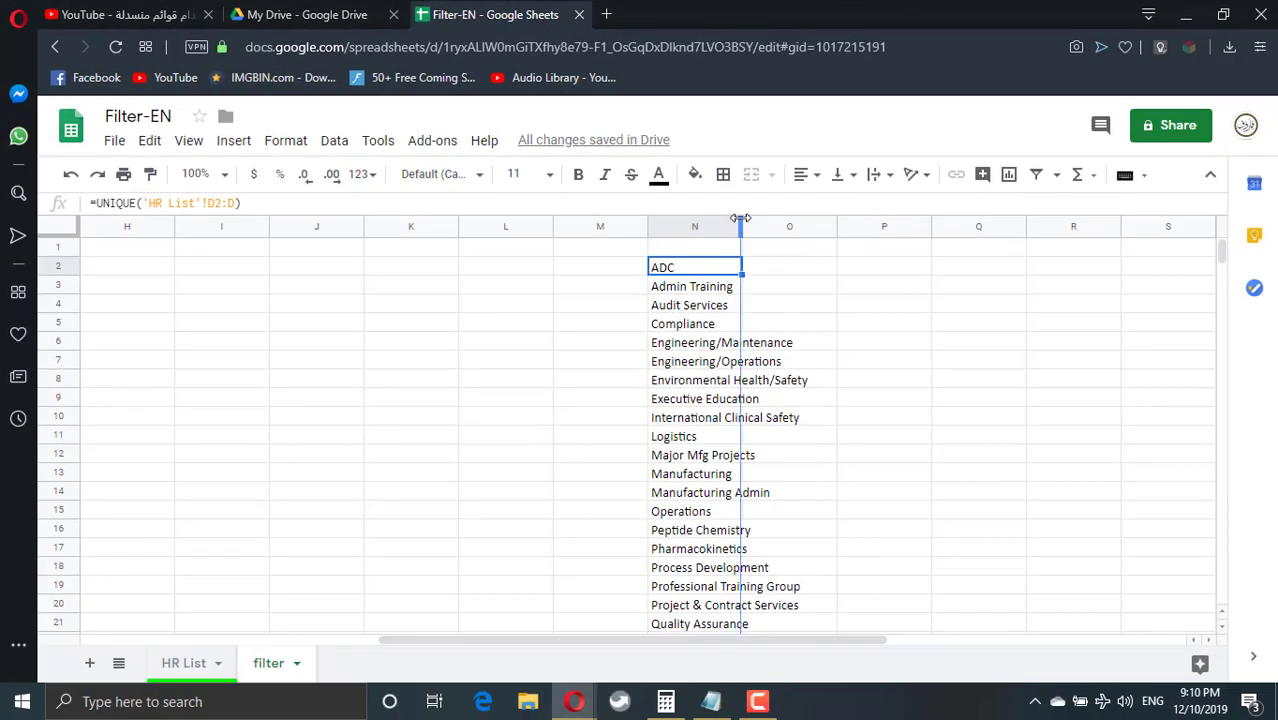
Auto-fit column N, enter 'all' in N1, and begin a UNIQUE formula in O2.
{"action": "double_click", "coordinate": [740, 218]}
{"action": "left_click", "coordinate": [728, 250]}
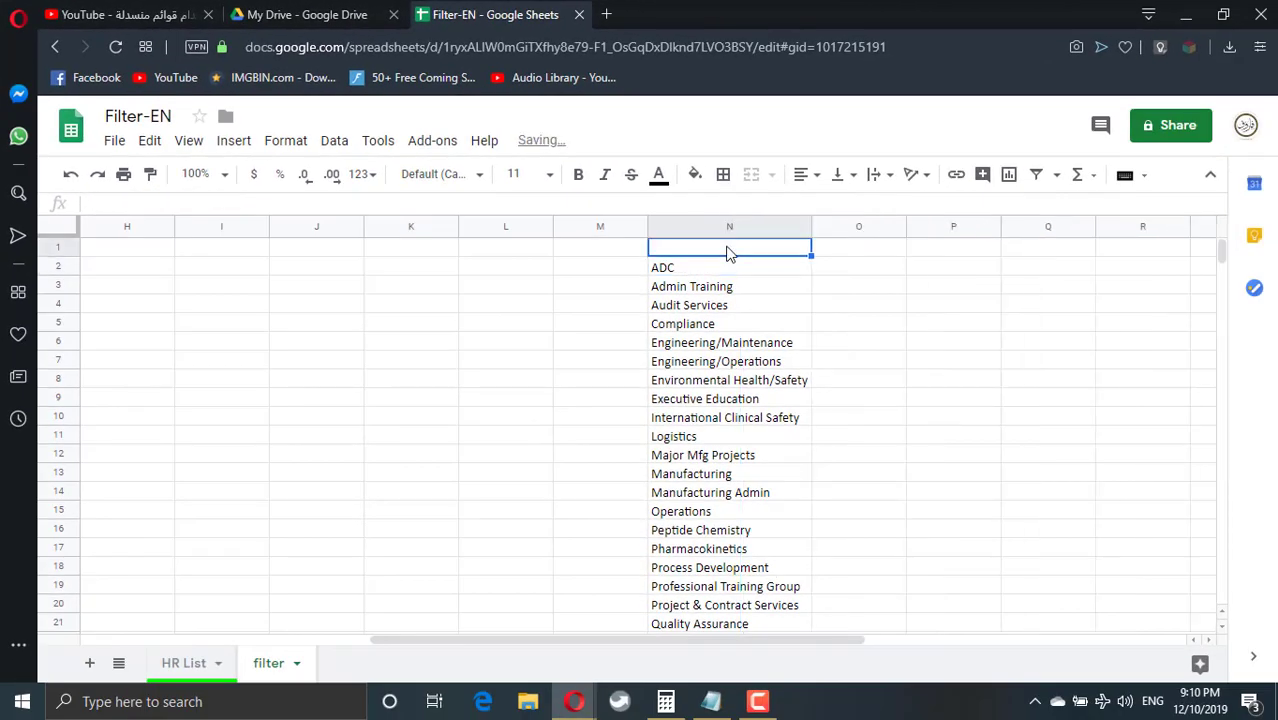
{"action": "type", "text": "all"}
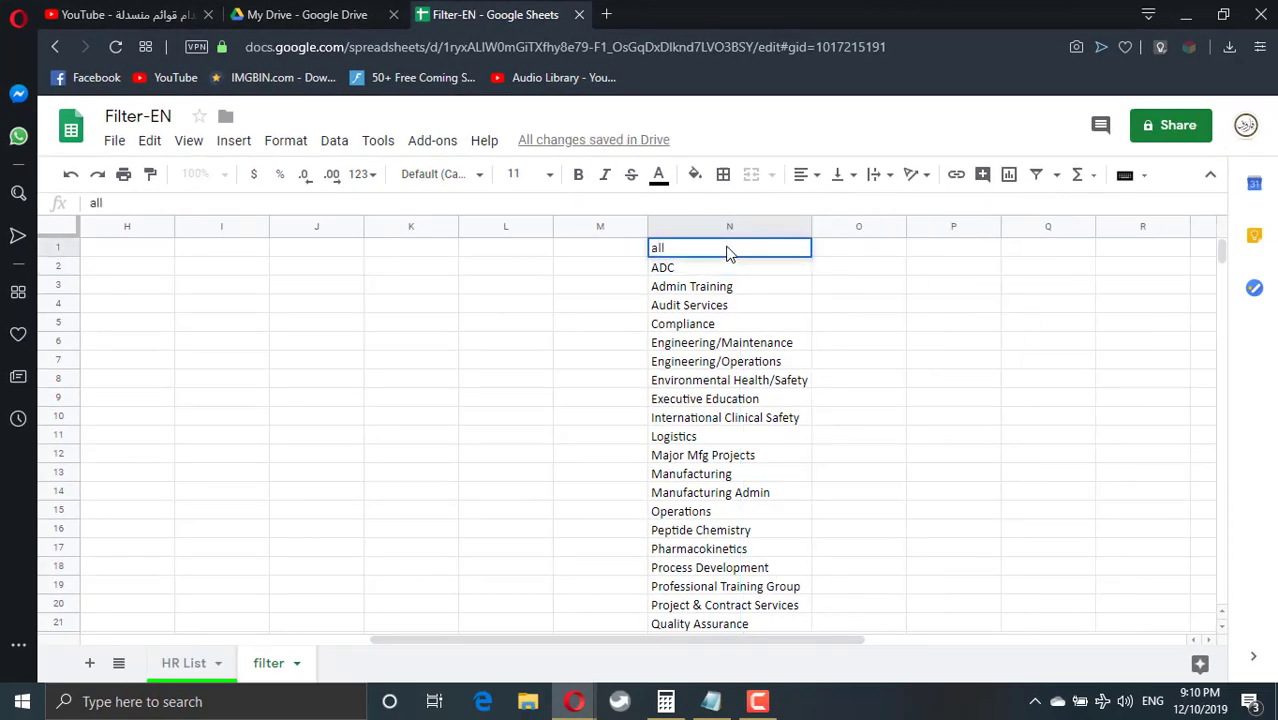
{"action": "key", "text": "Return"}
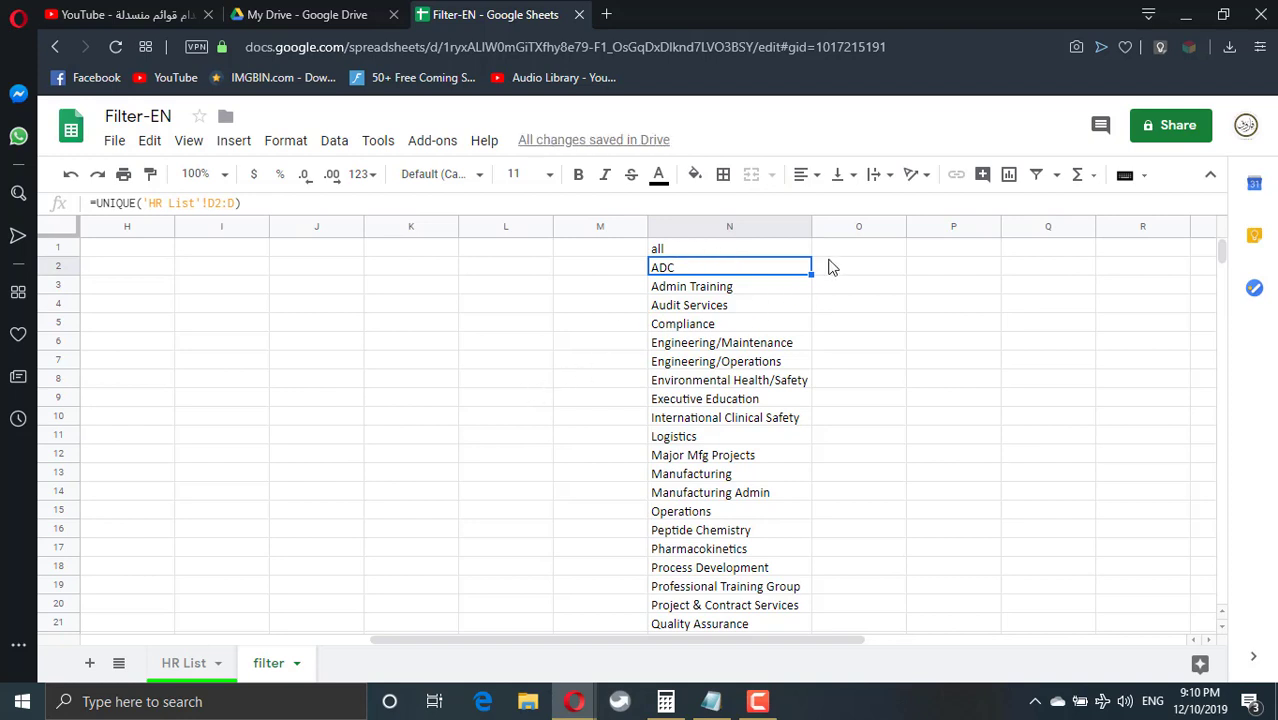
{"action": "left_click", "coordinate": [834, 272]}
{"action": "type", "text": "="}
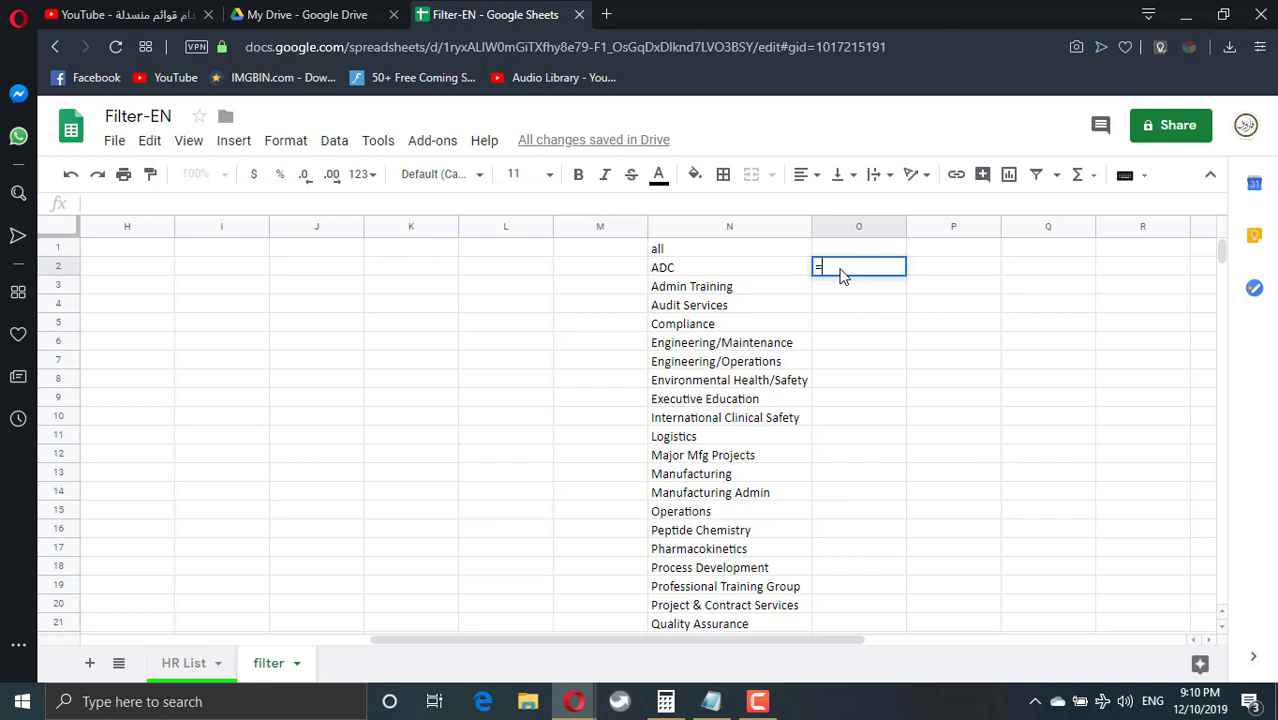
{"action": "type", "text": "uni"}
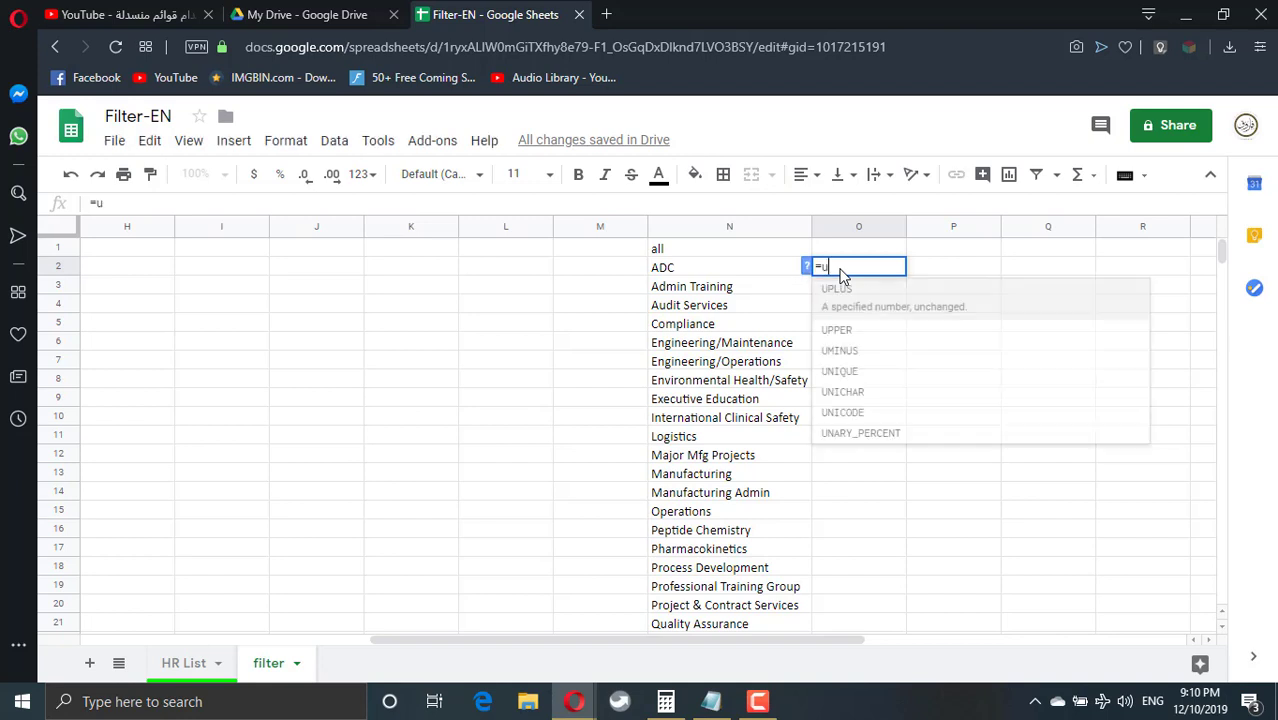
Complete =UNIQUE('HR List'!C2:C) in O2 to list the buildings.
{"action": "left_click", "coordinate": [842, 298]}
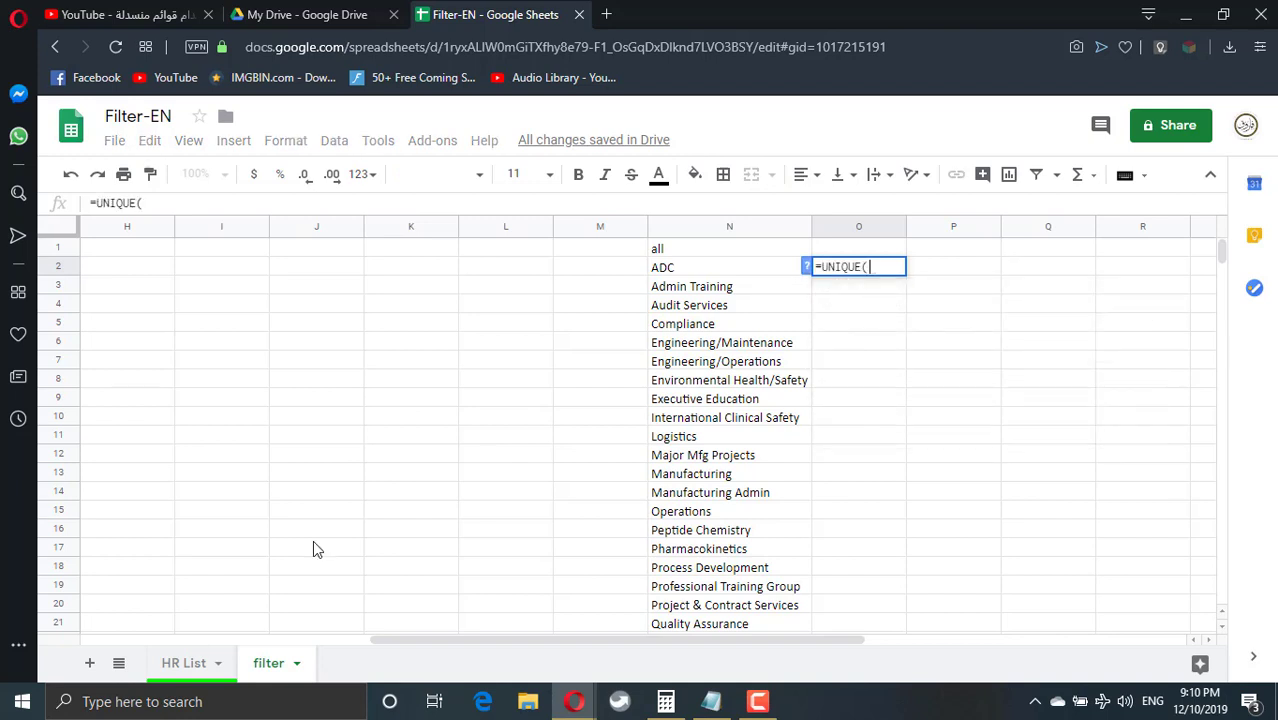
{"action": "left_click", "coordinate": [185, 663]}
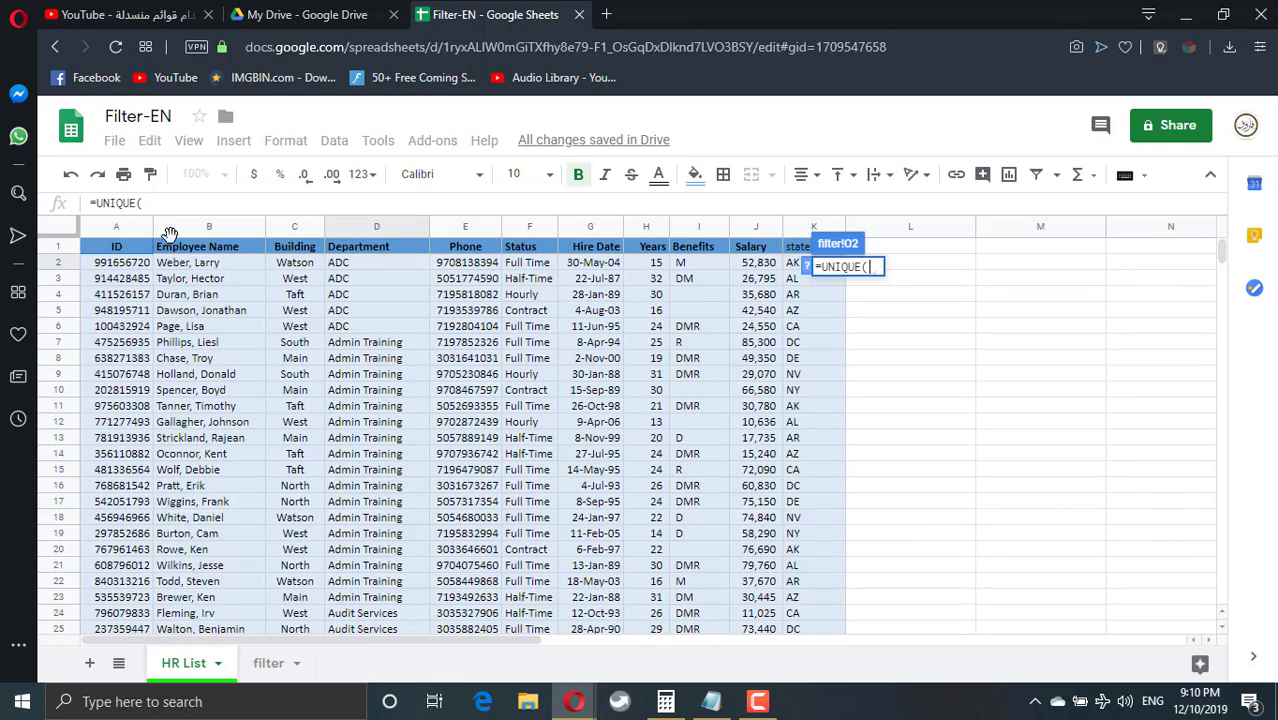
{"action": "left_click", "coordinate": [307, 266]}
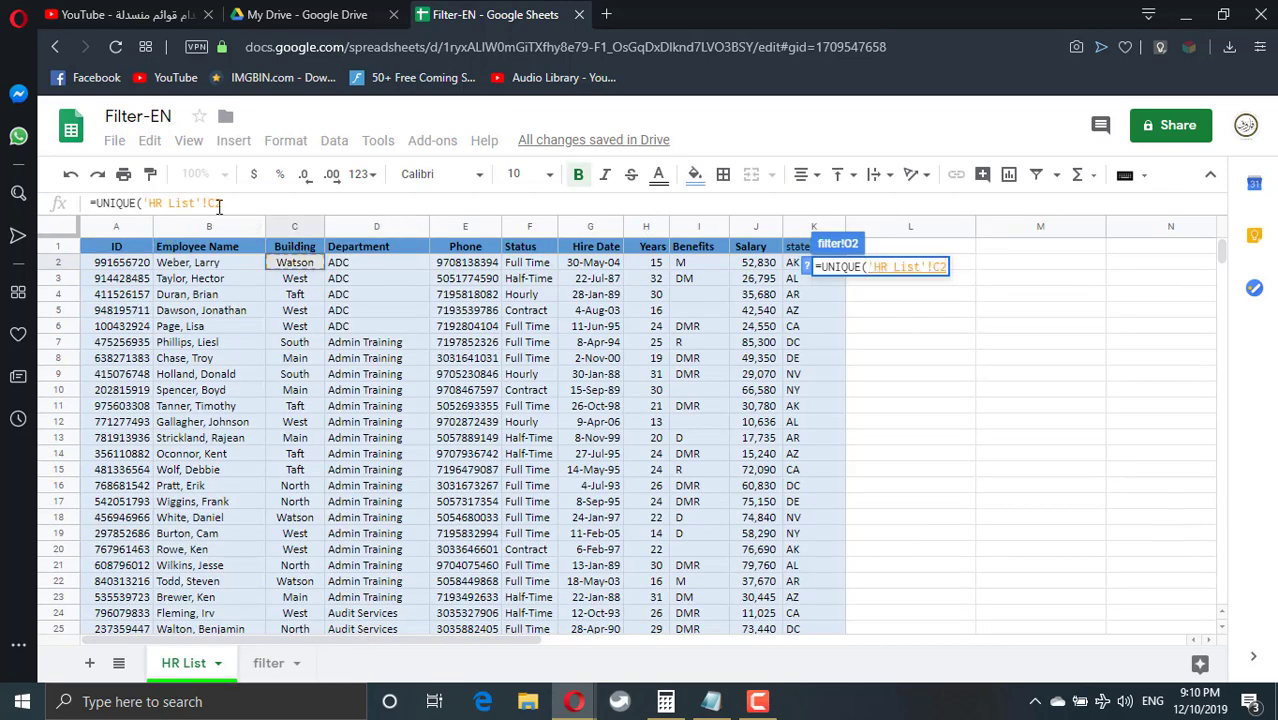
{"action": "type", "text": ":c"}
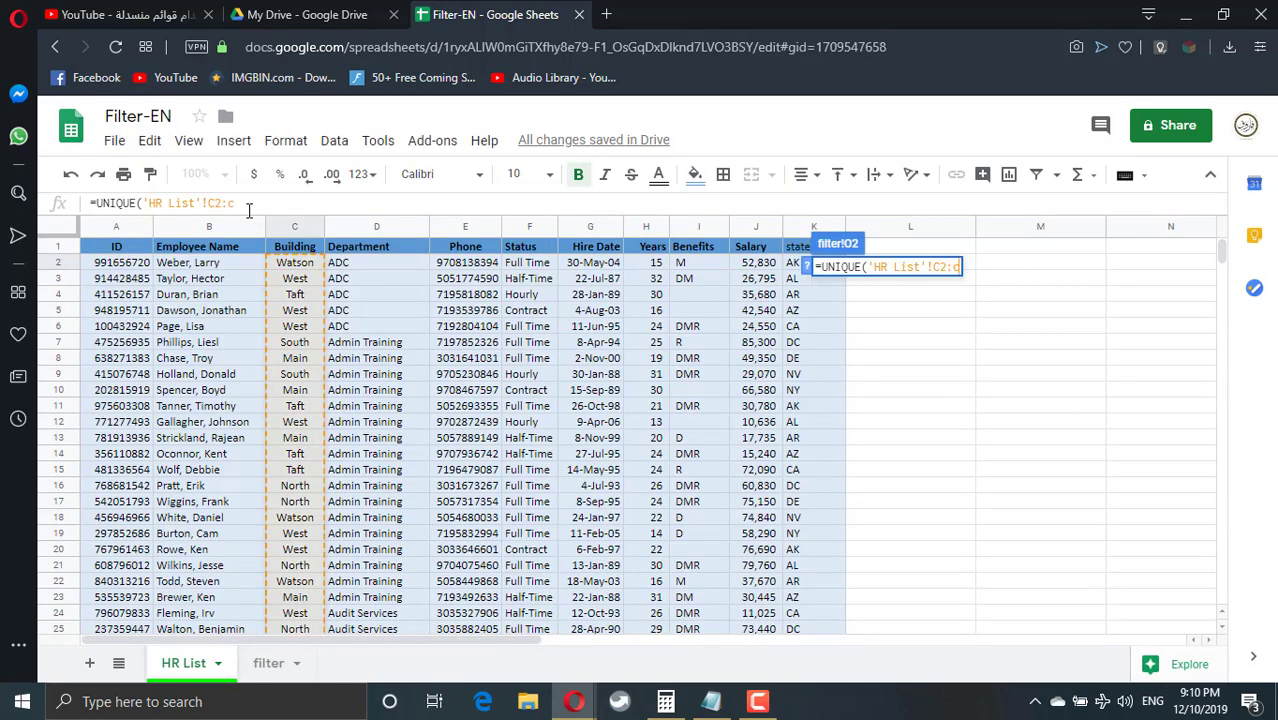
{"action": "type", "text": ")"}
{"action": "key", "text": "Return"}
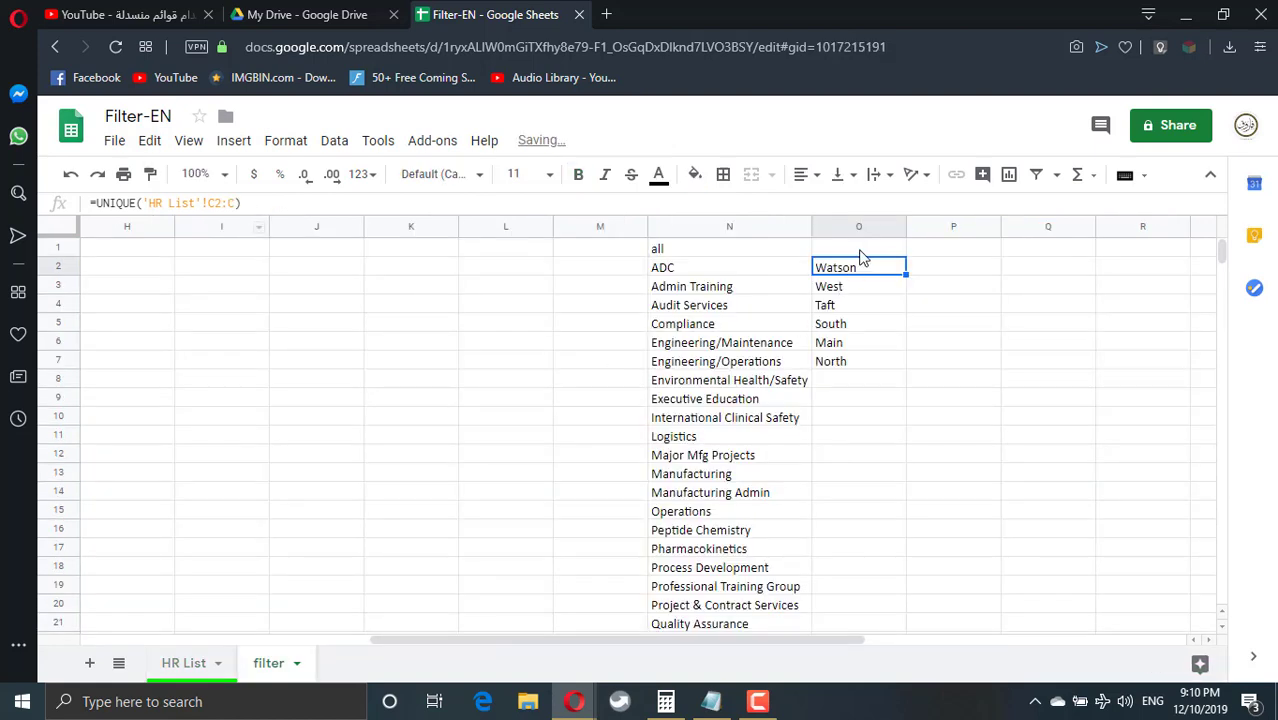
Enter 'all' in O1 and P1.
{"action": "left_click", "coordinate": [861, 250]}
{"action": "type", "text": "all"}
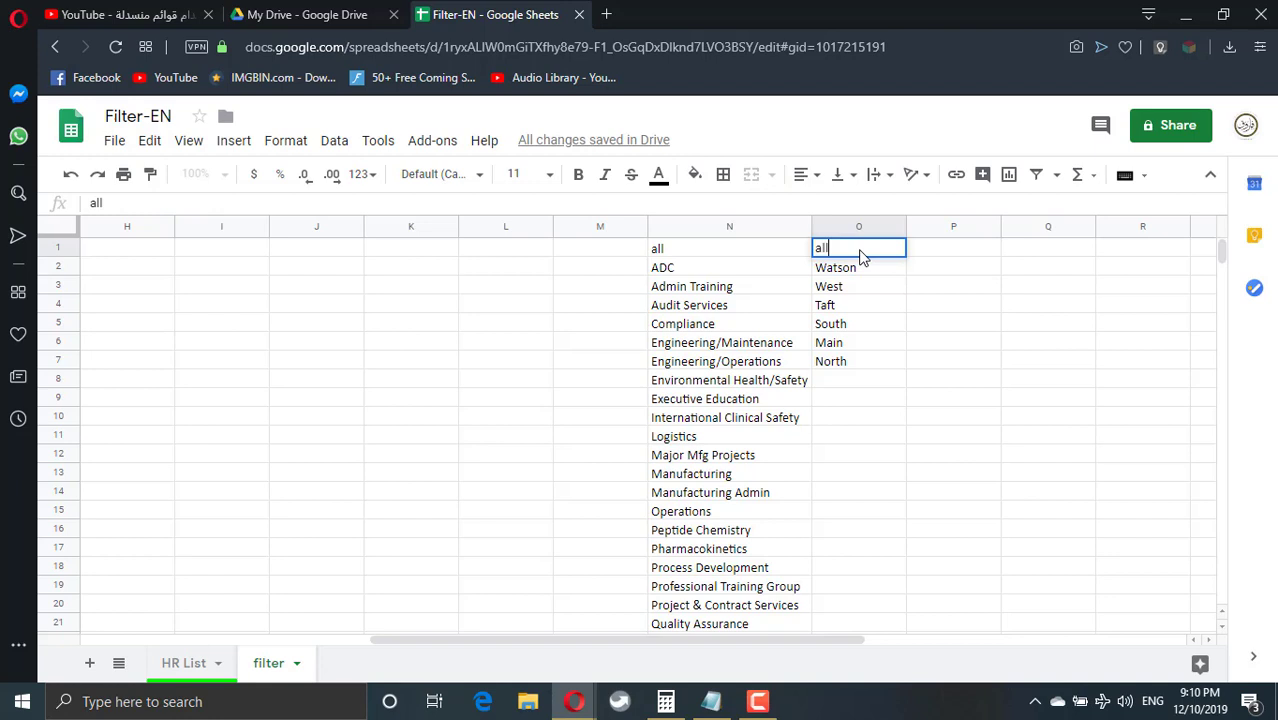
{"action": "left_click", "coordinate": [922, 252]}
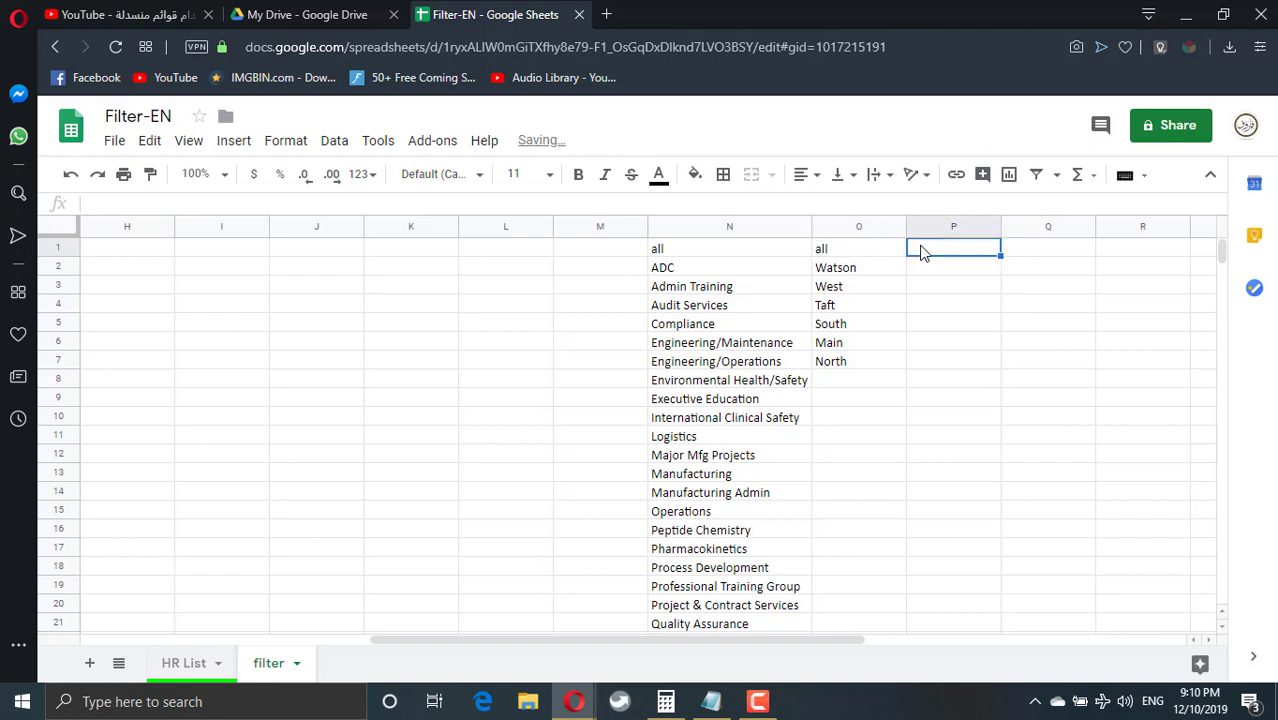
{"action": "type", "text": "all"}
{"action": "key", "text": "Return"}
Enter =UNIQUE('HR List'!F2:F) in P2 to list the statuses.
{"action": "type", "text": "=uni"}
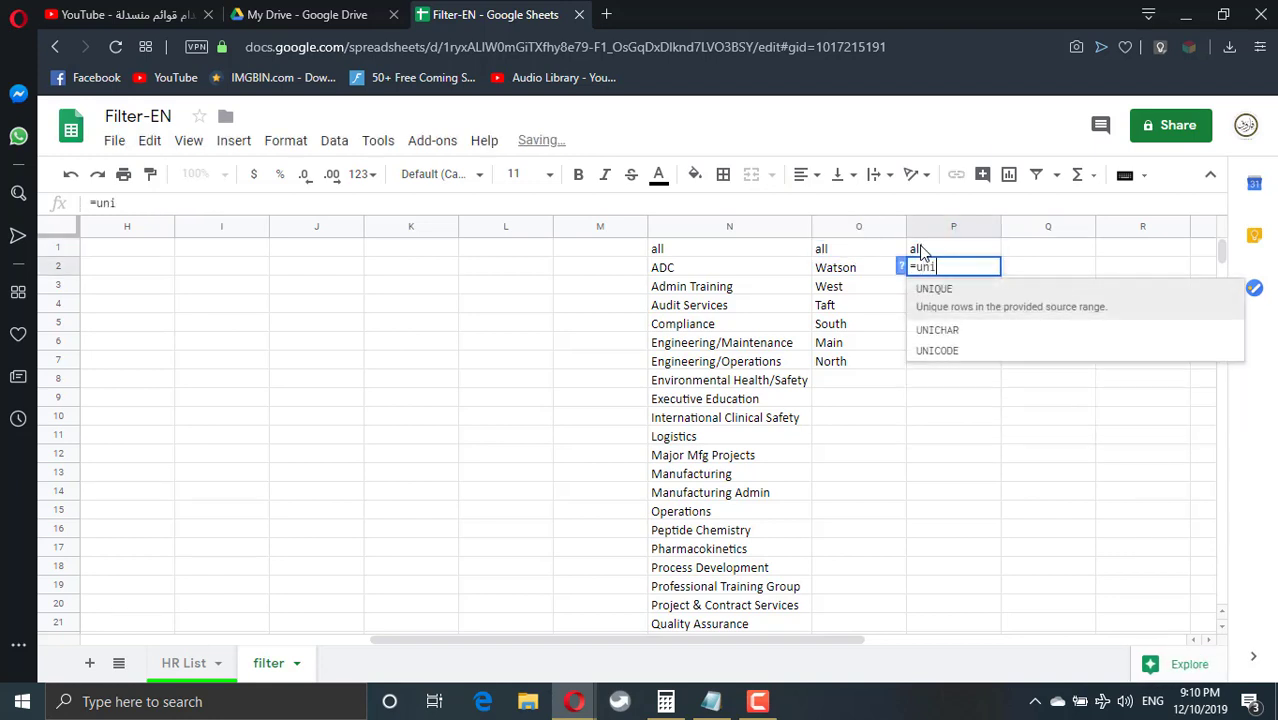
{"action": "key", "text": "Tab"}
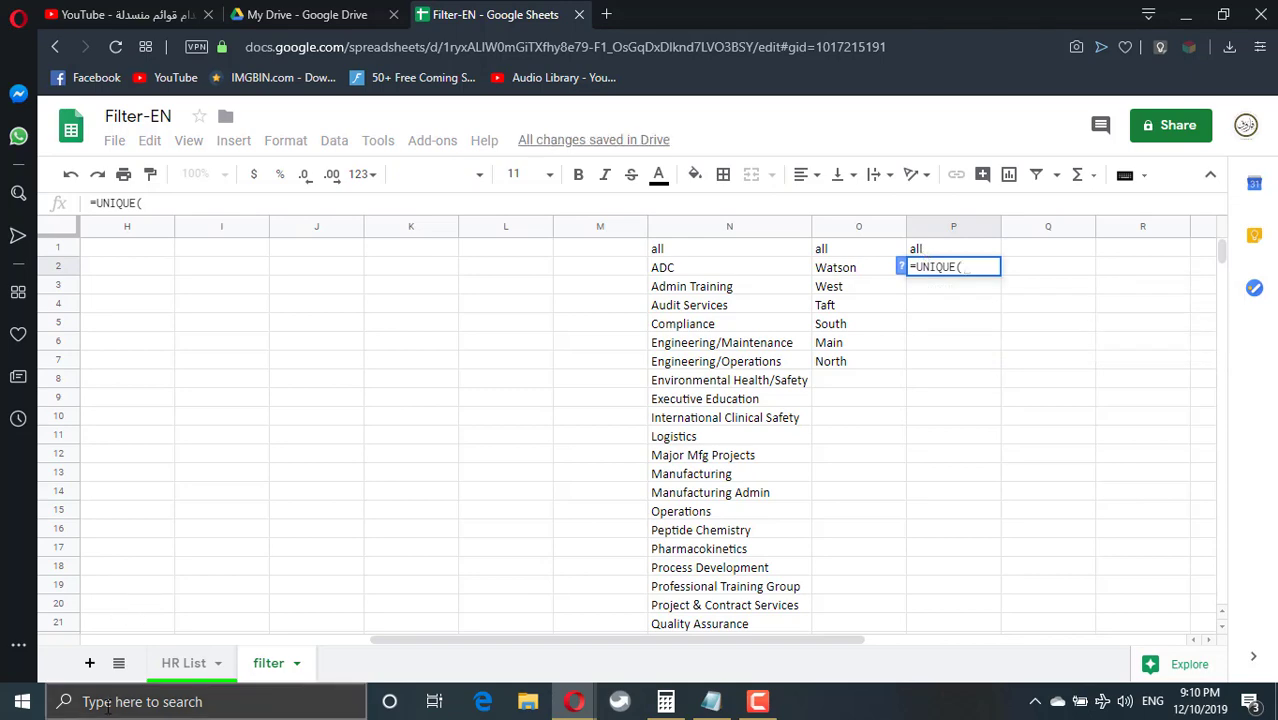
{"action": "left_click", "coordinate": [200, 663]}
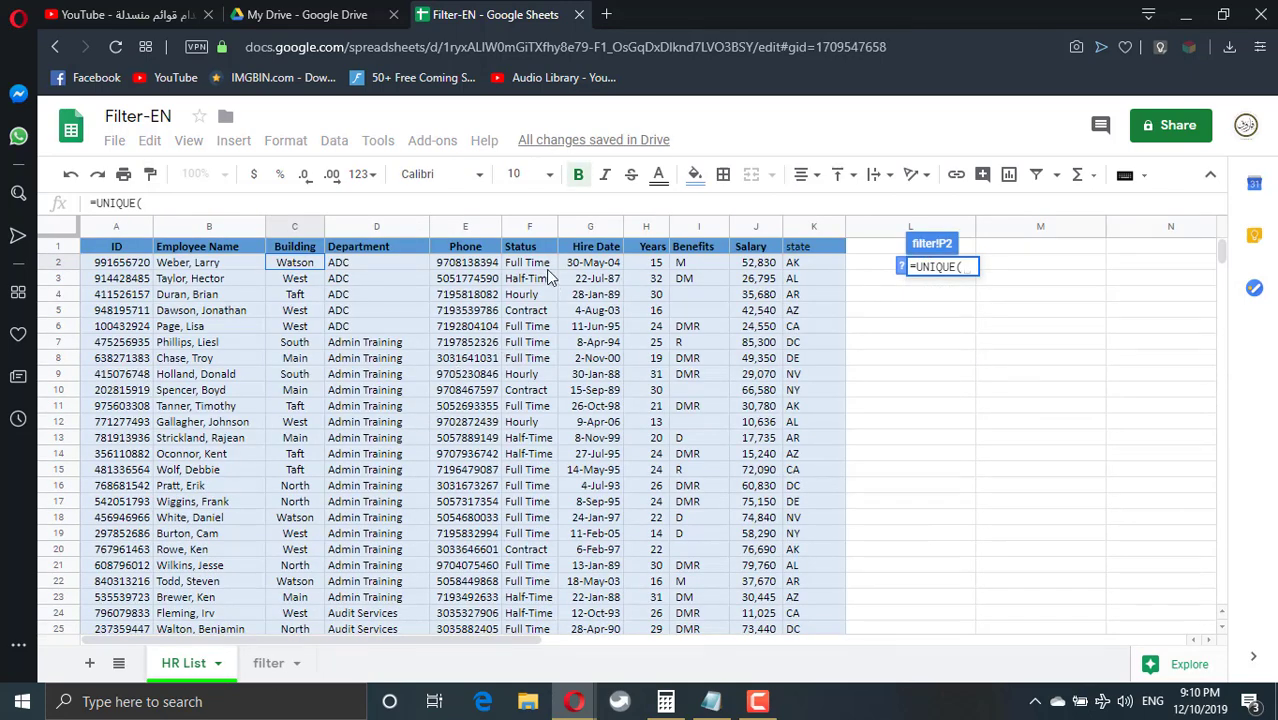
{"action": "left_click", "coordinate": [550, 266]}
{"action": "type", "text": ":f"}
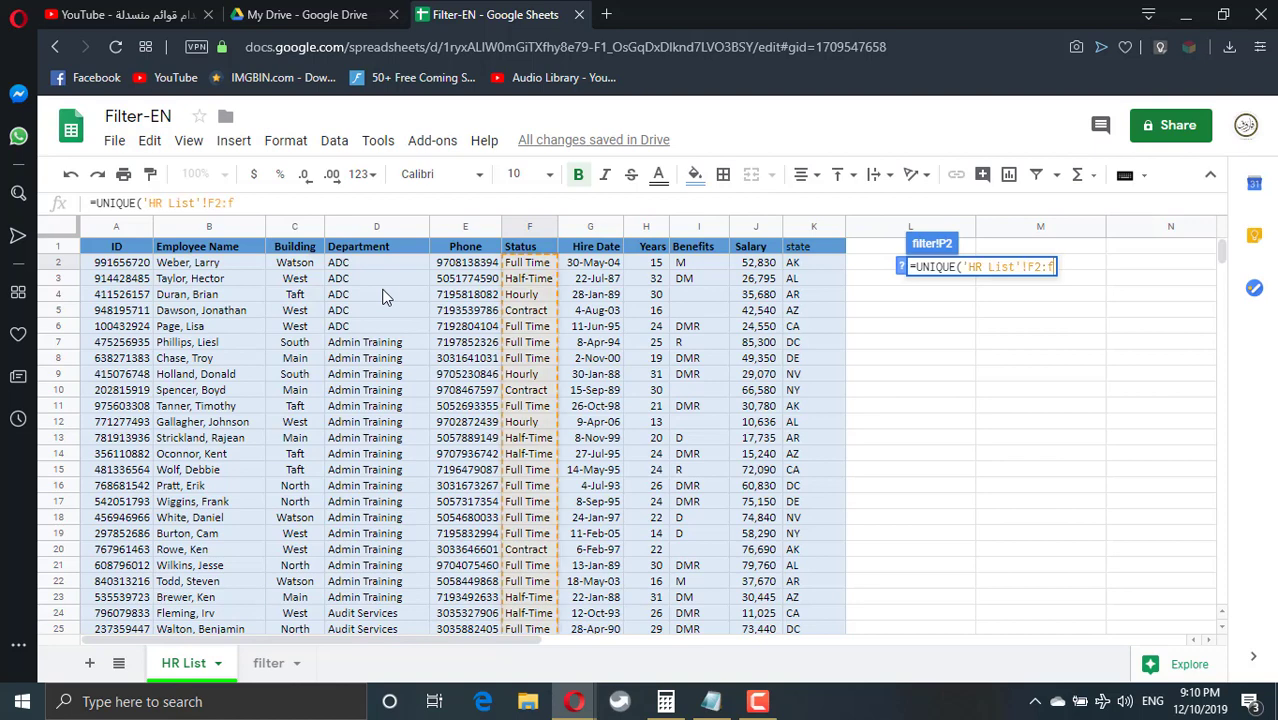
{"action": "key", "text": "Return"}
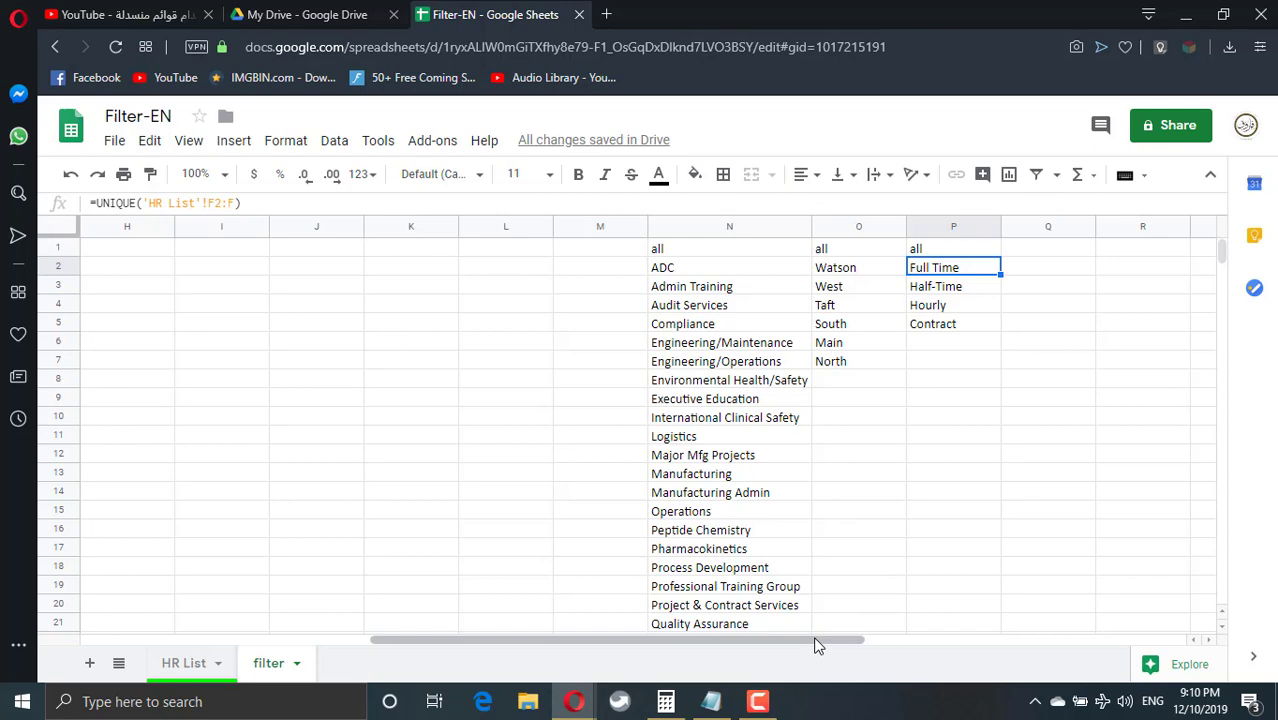
{"action": "left_click_drag", "start_coordinate": [819, 641], "coordinate": [465, 596]}
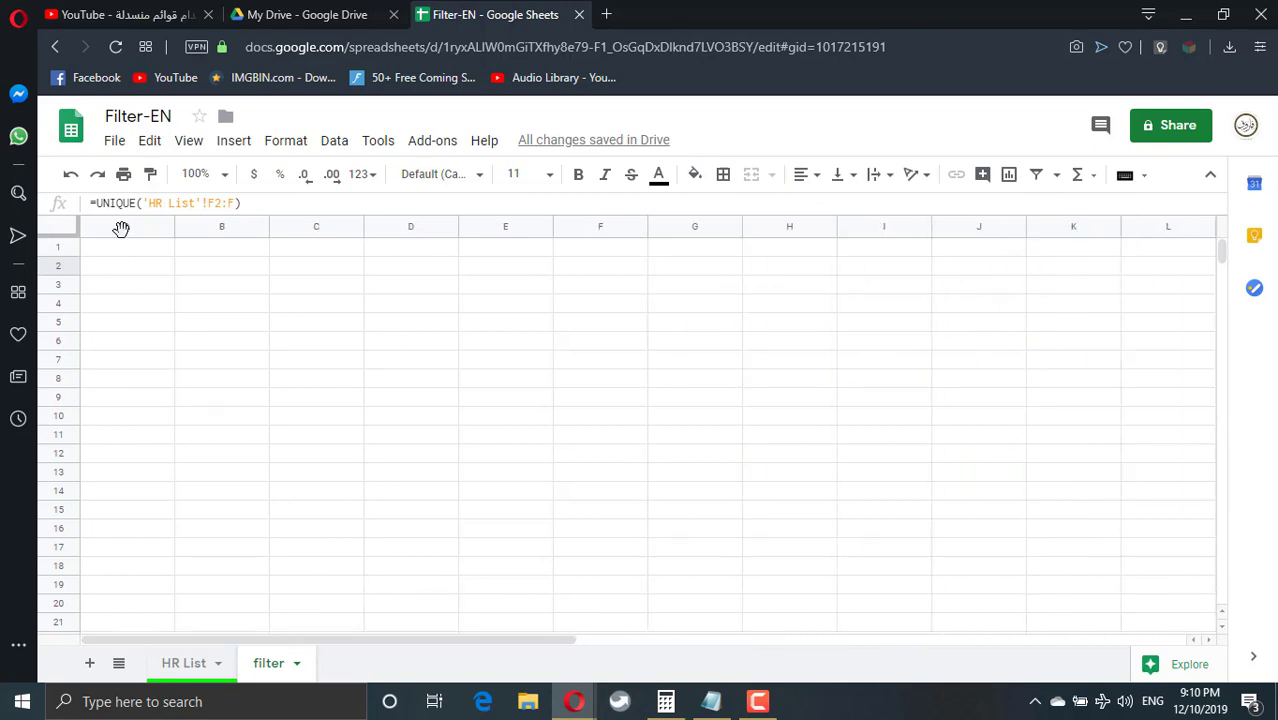
Type 'select department', 'select building' and 'select status' into A2:A4, auto-fitting column A.
{"action": "left_click", "coordinate": [128, 264]}
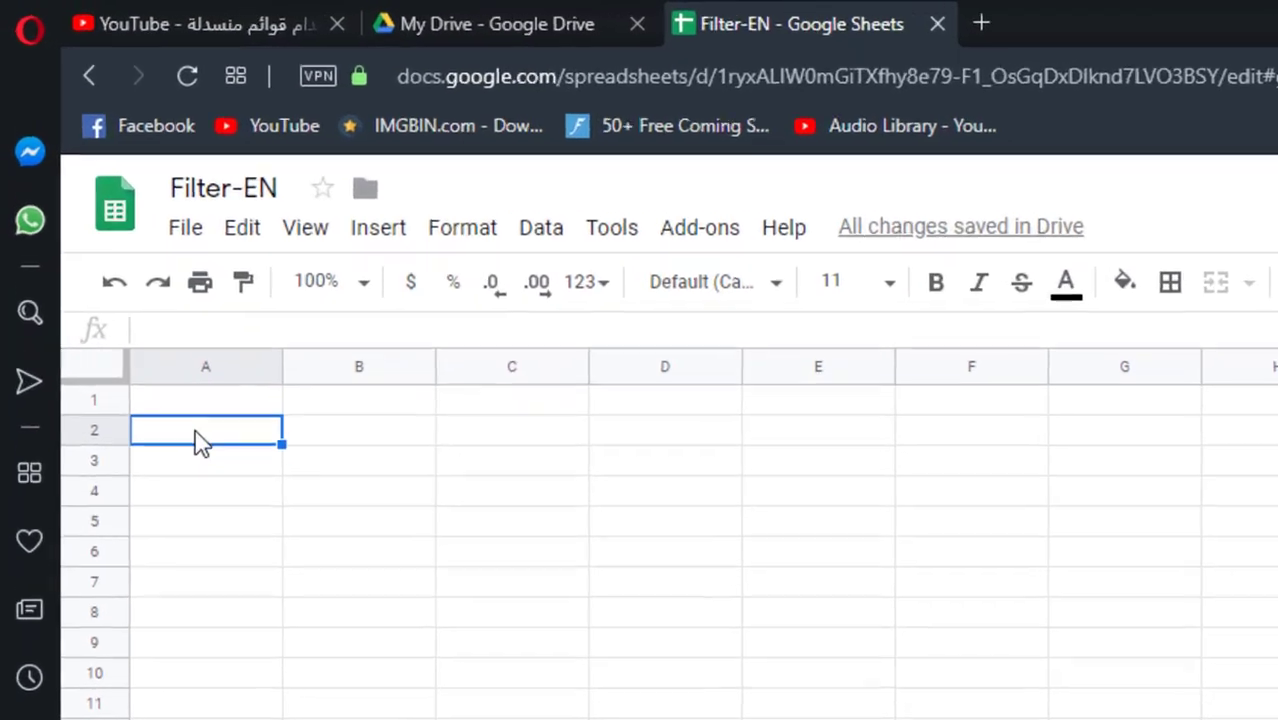
{"action": "type", "text": "select "}
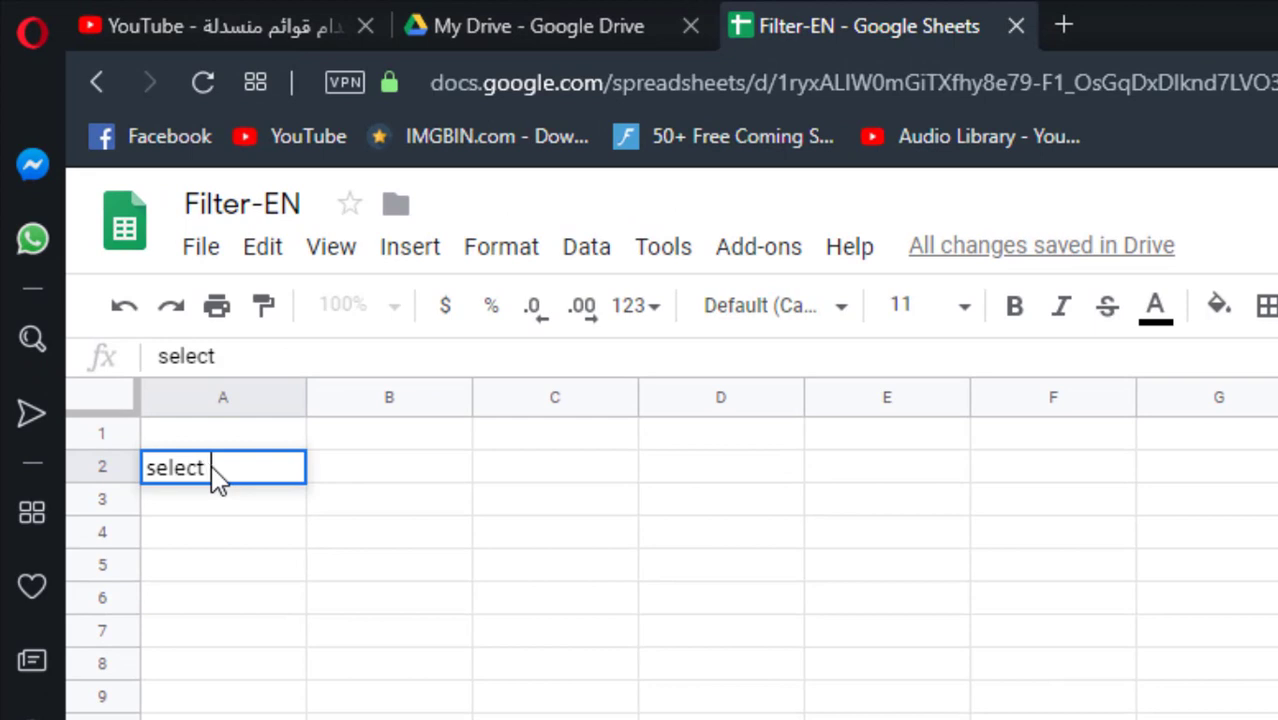
{"action": "type", "text": "department"}
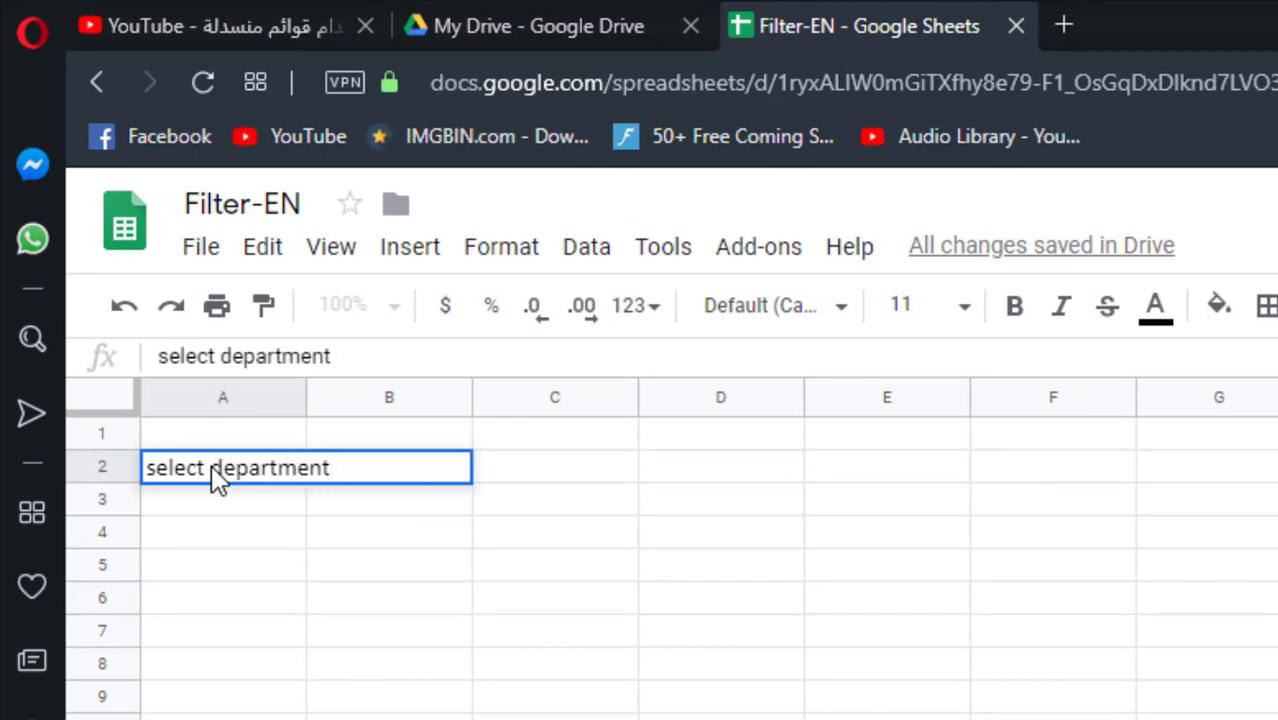
{"action": "key", "text": "Return"}
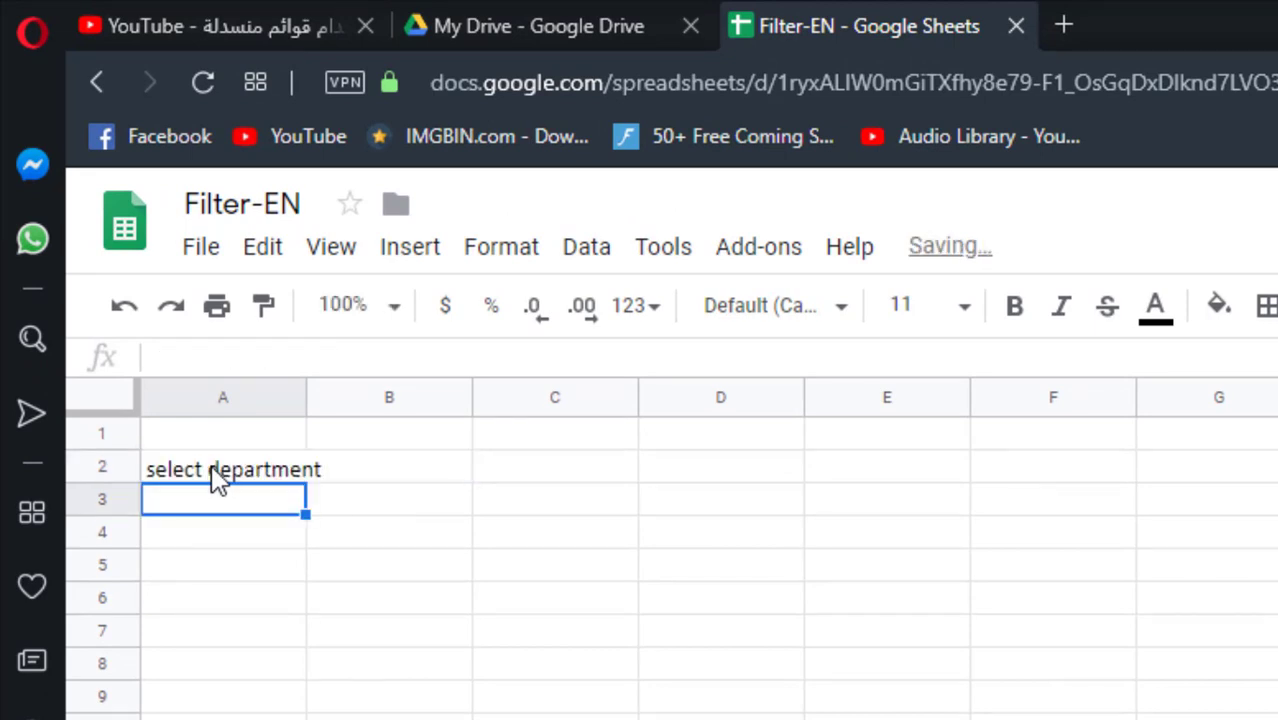
{"action": "double_click", "coordinate": [306, 401]}
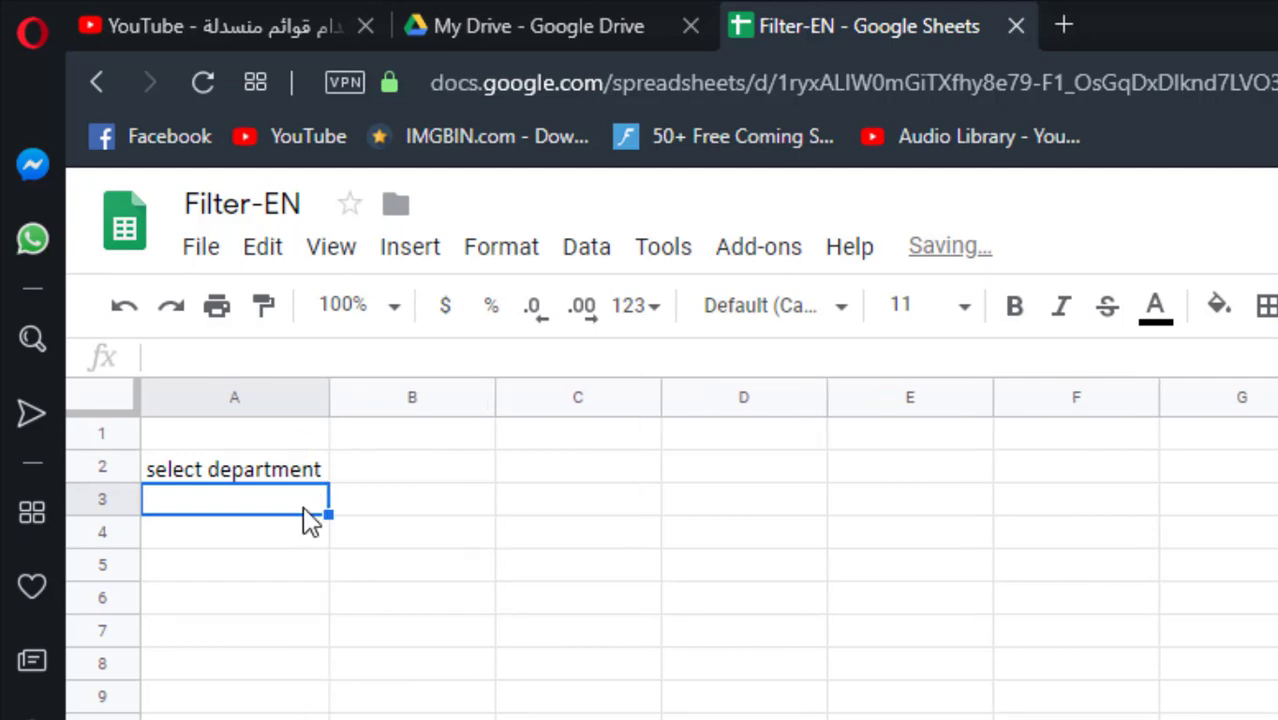
{"action": "type", "text": "select building"}
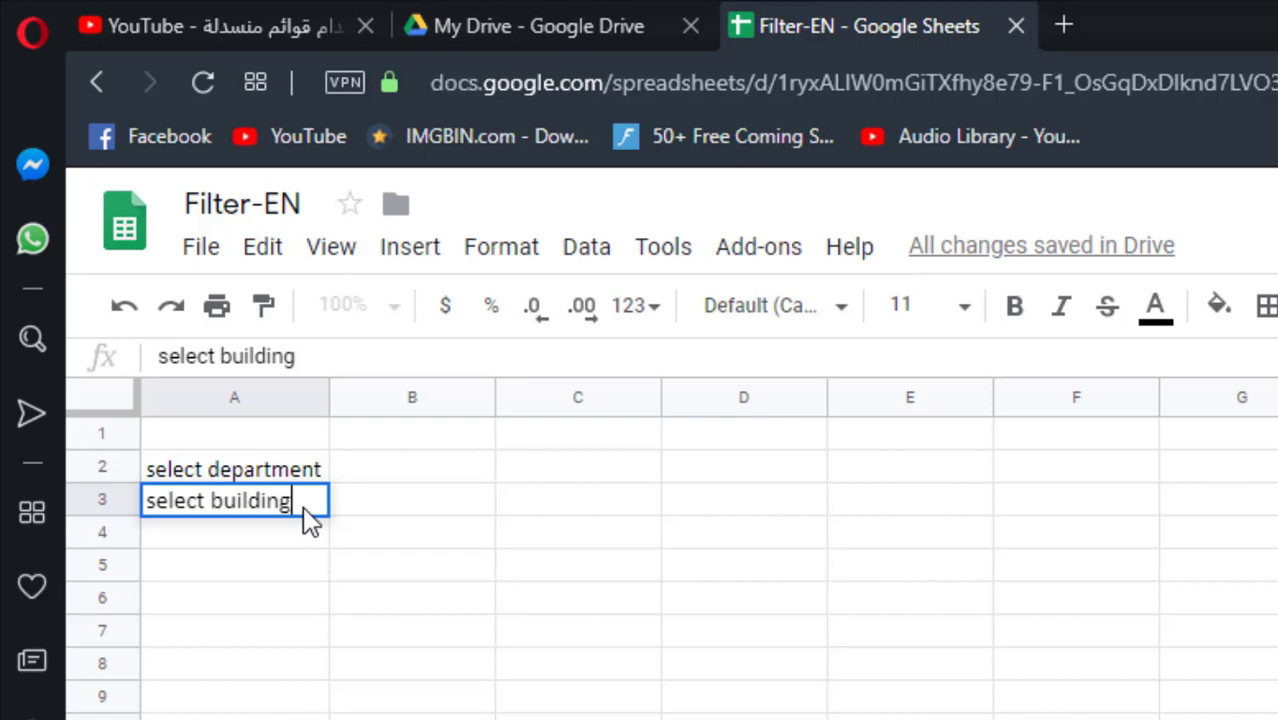
{"action": "key", "text": "Return"}
{"action": "type", "text": "selec"}
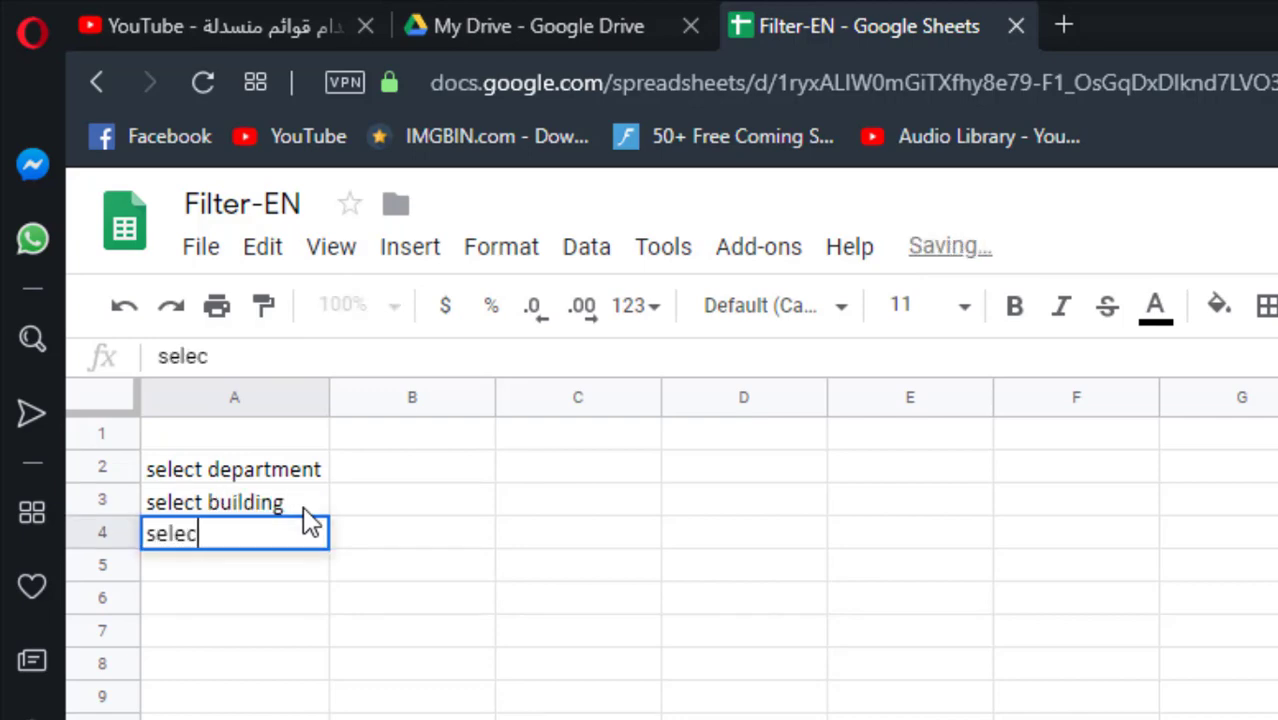
{"action": "type", "text": "t statu"}
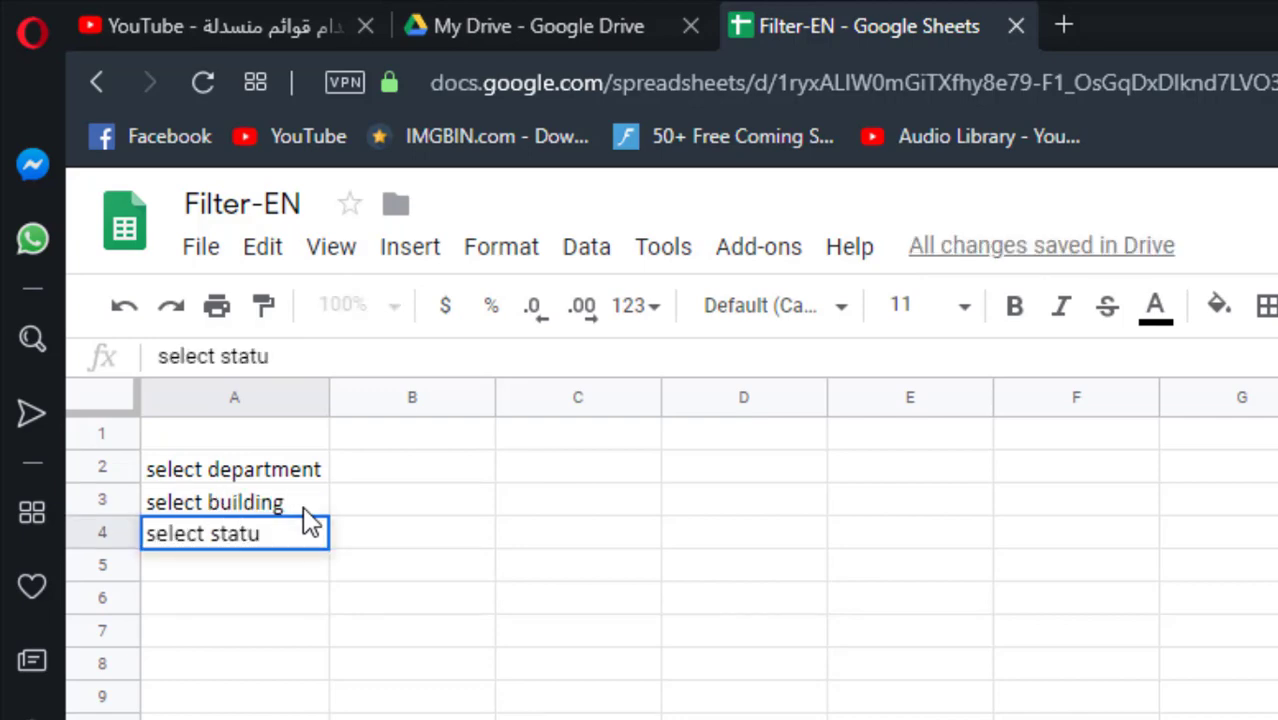
{"action": "type", "text": "s"}
{"action": "key", "text": "Return"}
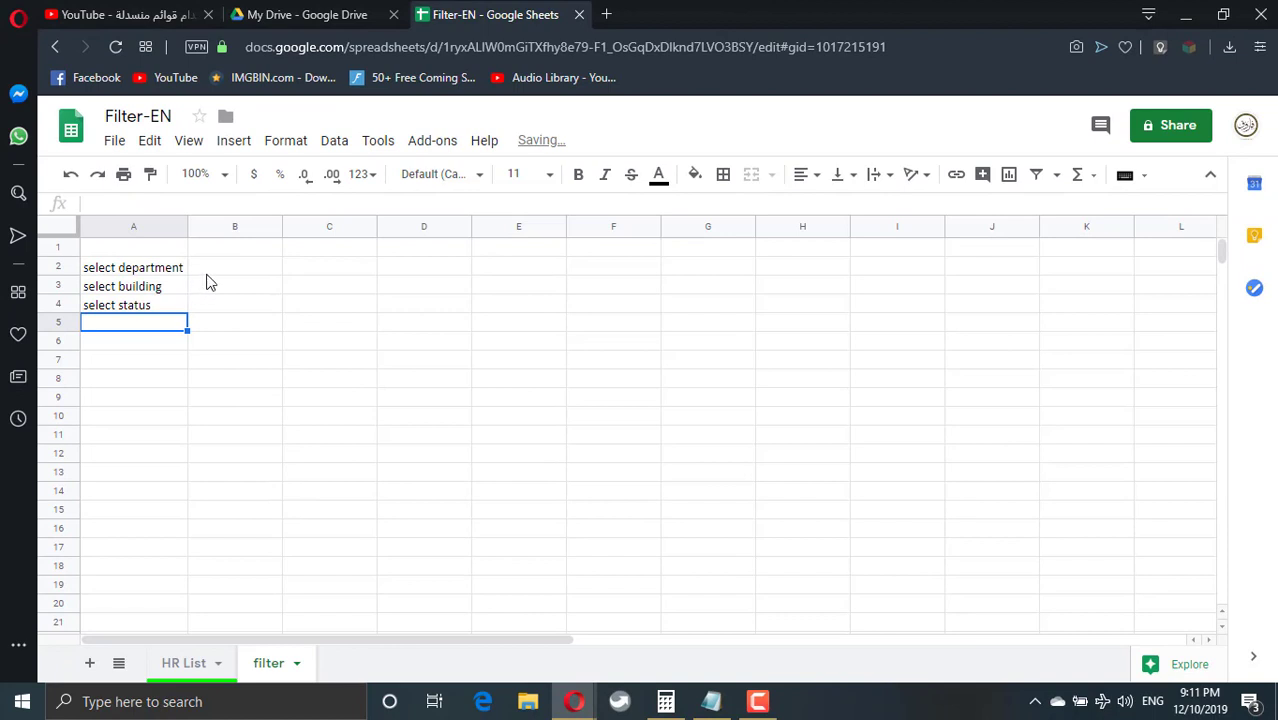
Add a data-validation drop-down to B2 using the list range N1:N.
{"action": "left_click", "coordinate": [212, 268]}
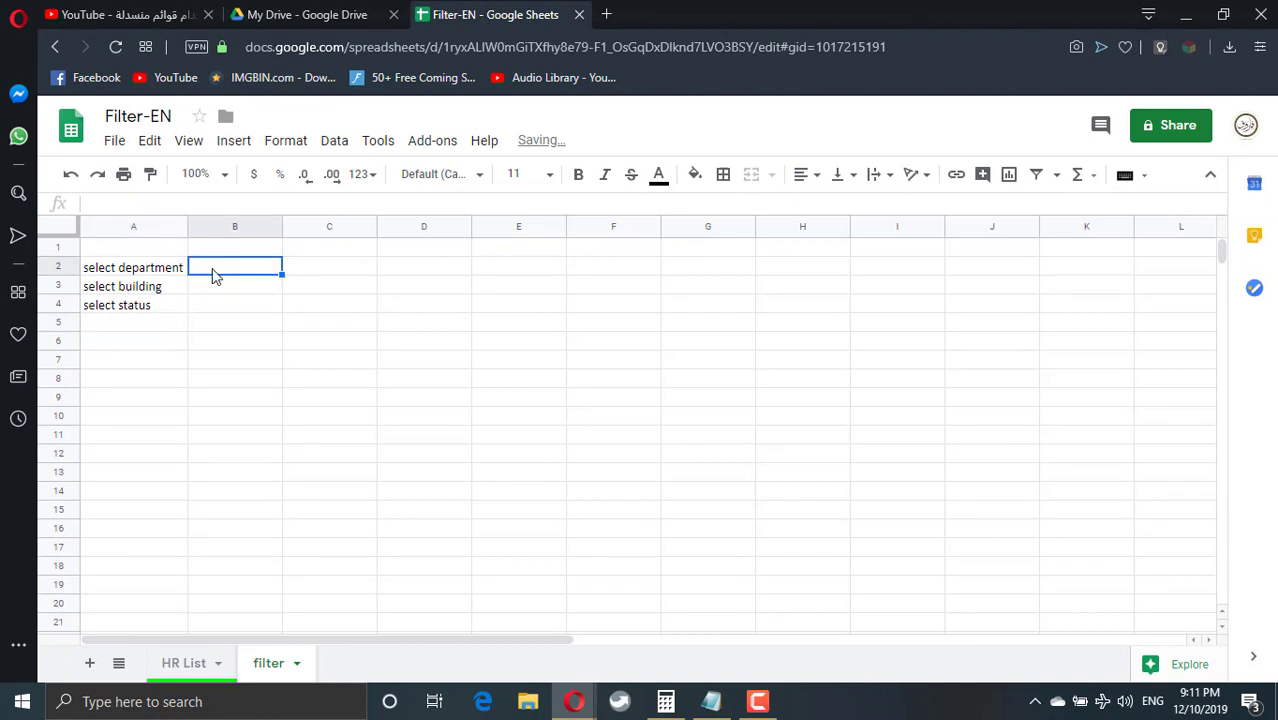
{"action": "left_click", "coordinate": [330, 145]}
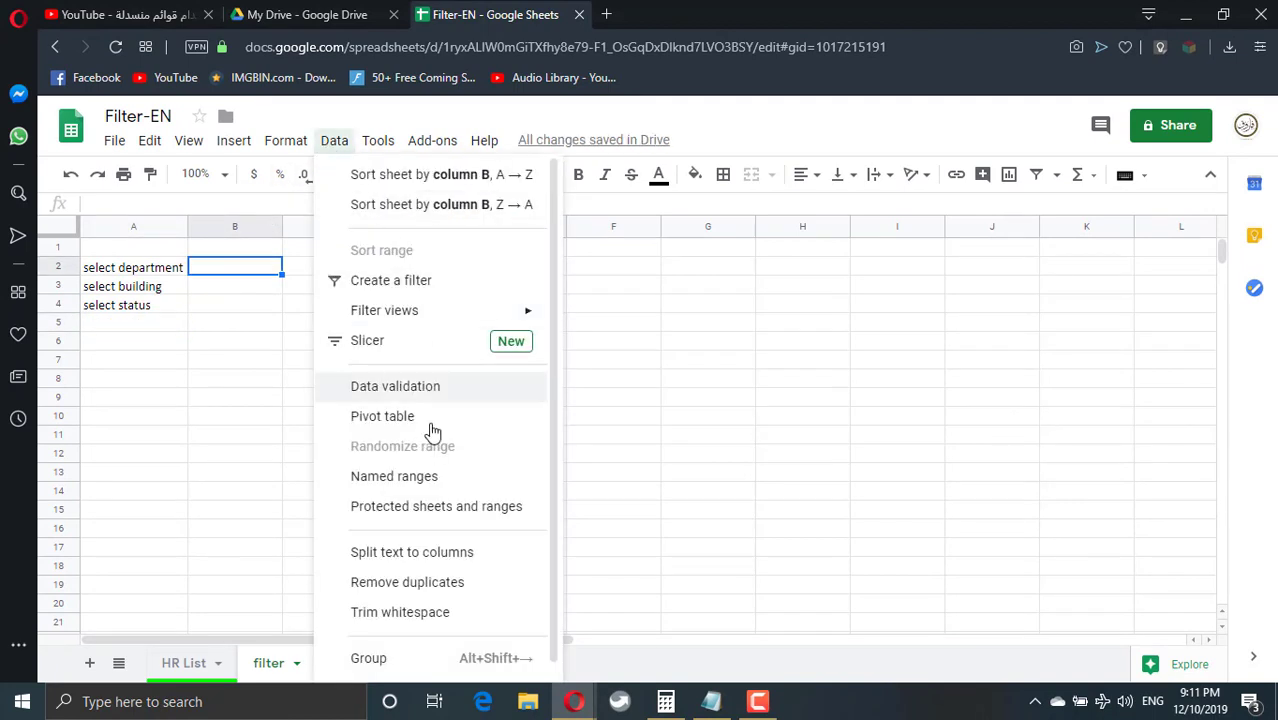
{"action": "left_click", "coordinate": [430, 390]}
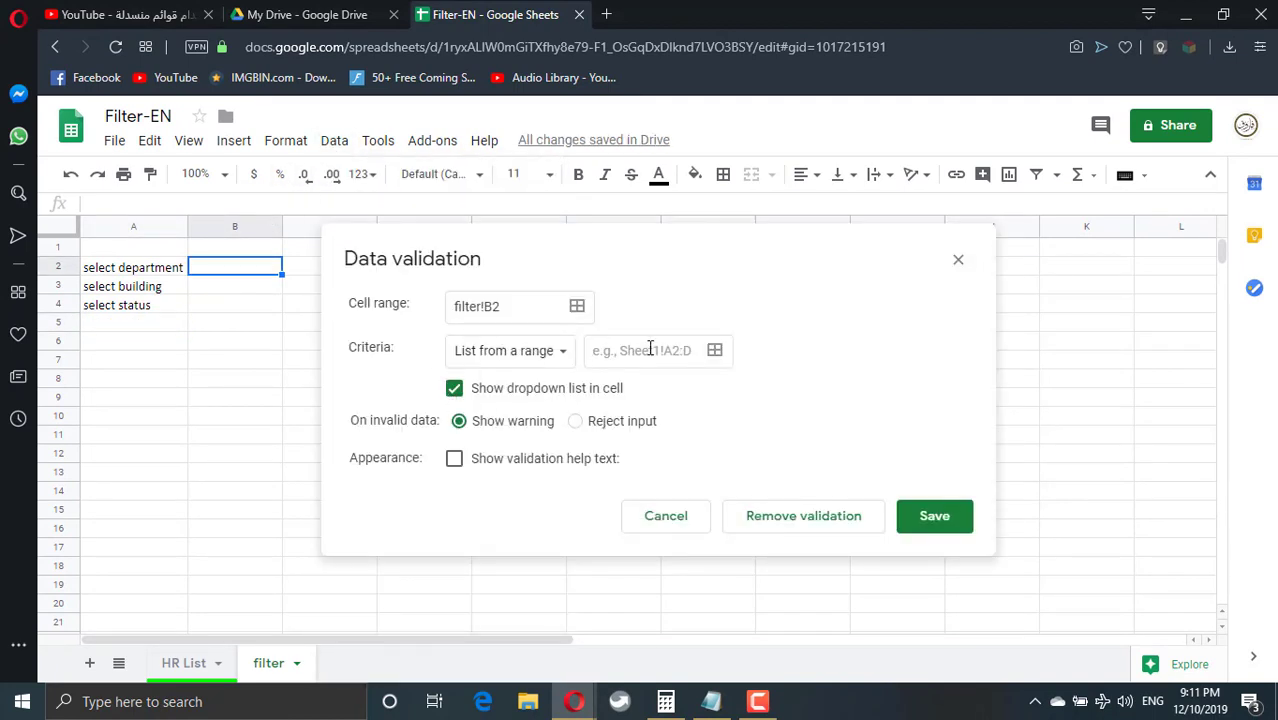
{"action": "left_click", "coordinate": [650, 350]}
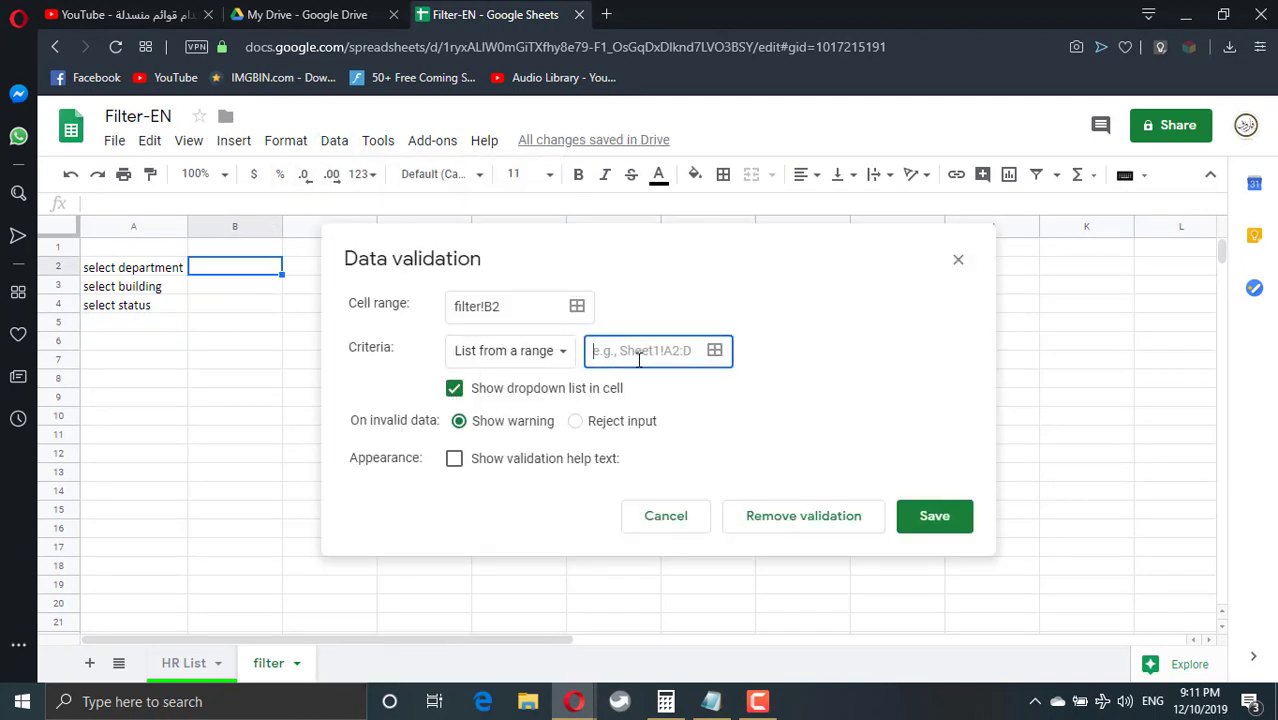
{"action": "left_click", "coordinate": [715, 350]}
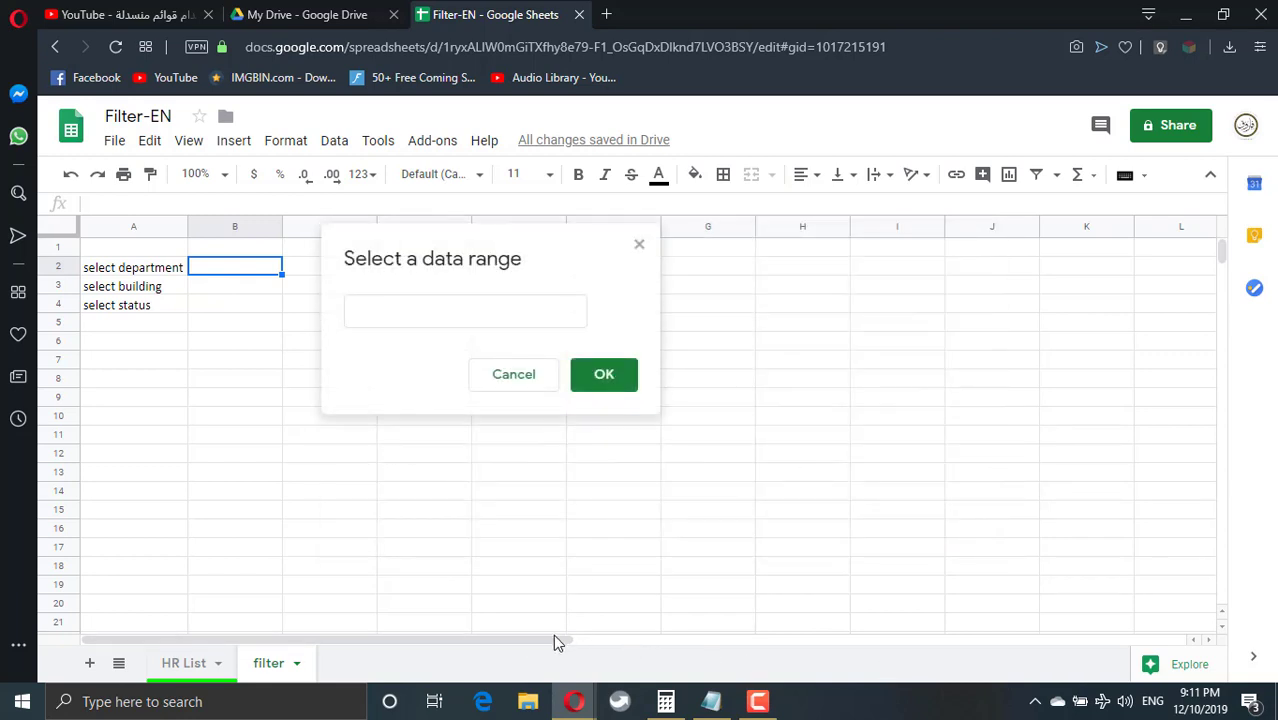
{"action": "left_click_drag", "start_coordinate": [557, 643], "coordinate": [835, 645]}
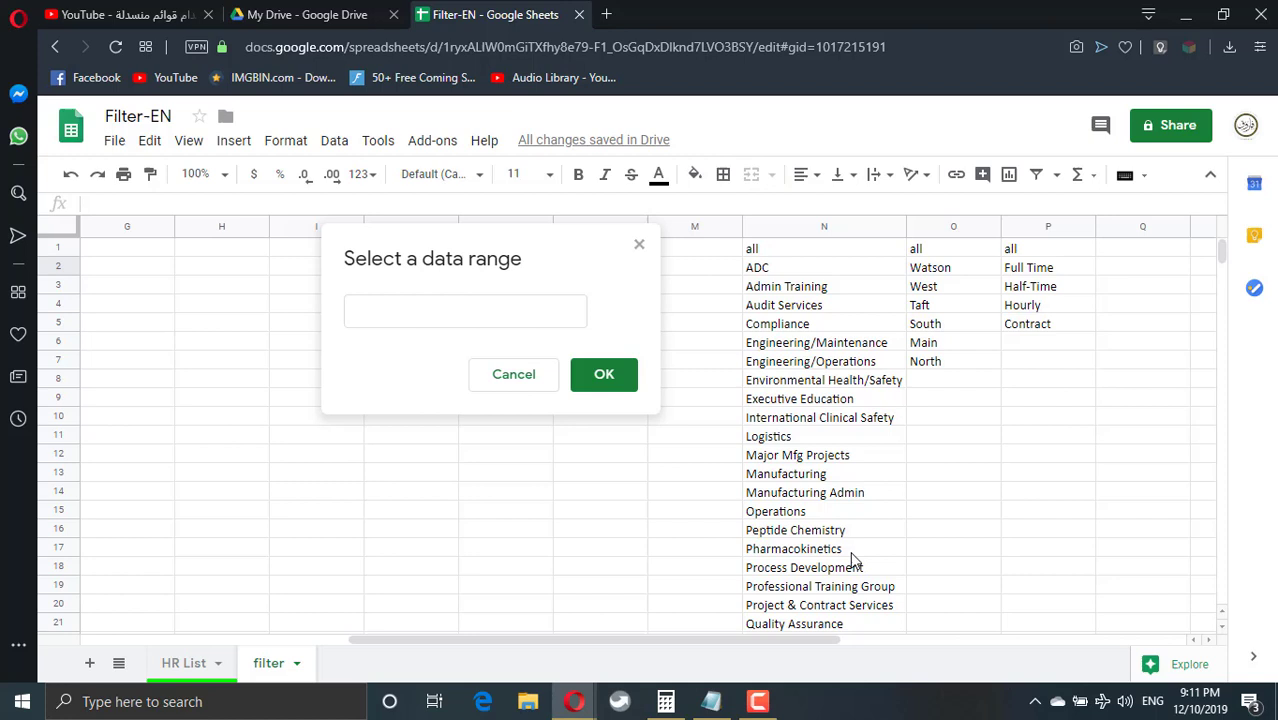
{"action": "left_click", "coordinate": [808, 252]}
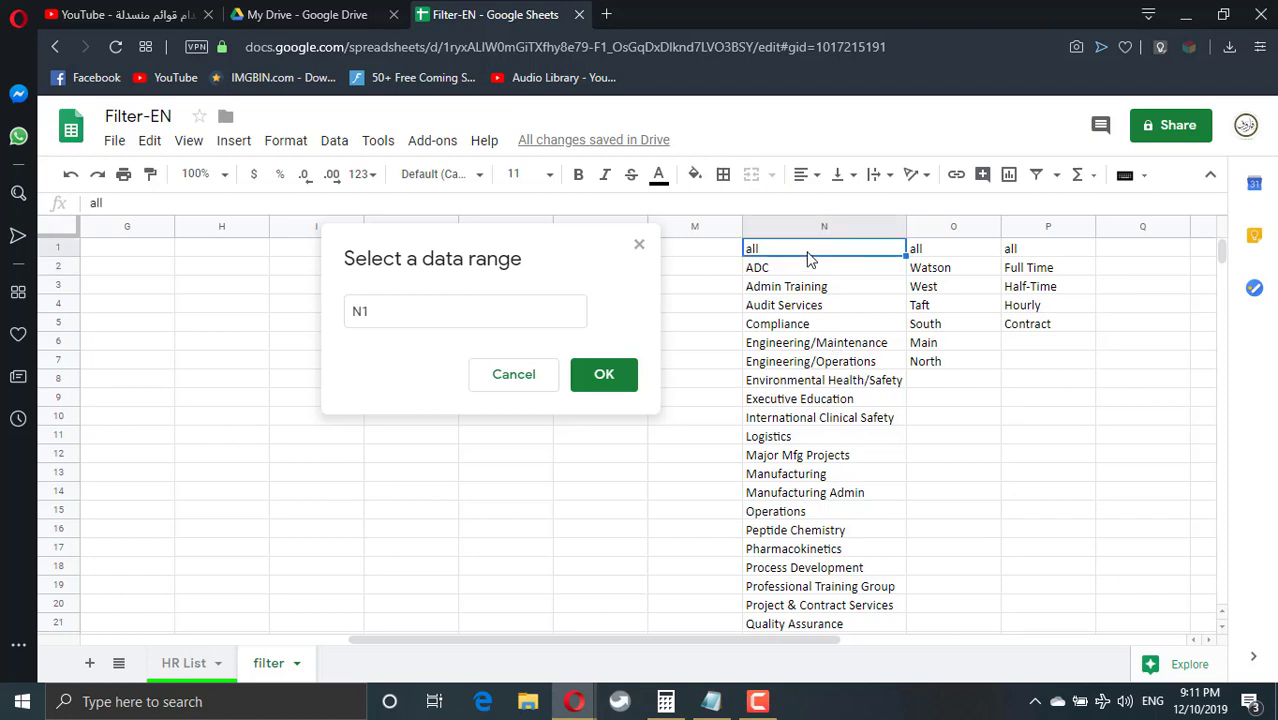
{"action": "left_click", "coordinate": [449, 313]}
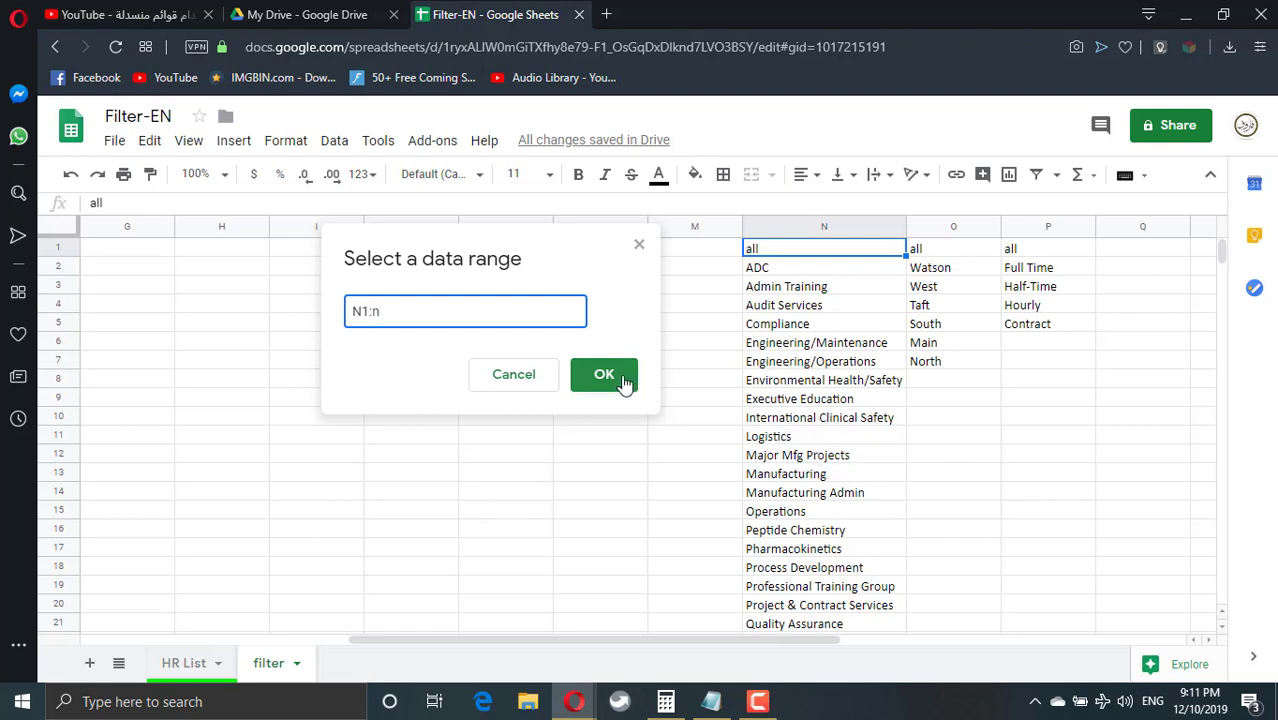
{"action": "left_click", "coordinate": [621, 377]}
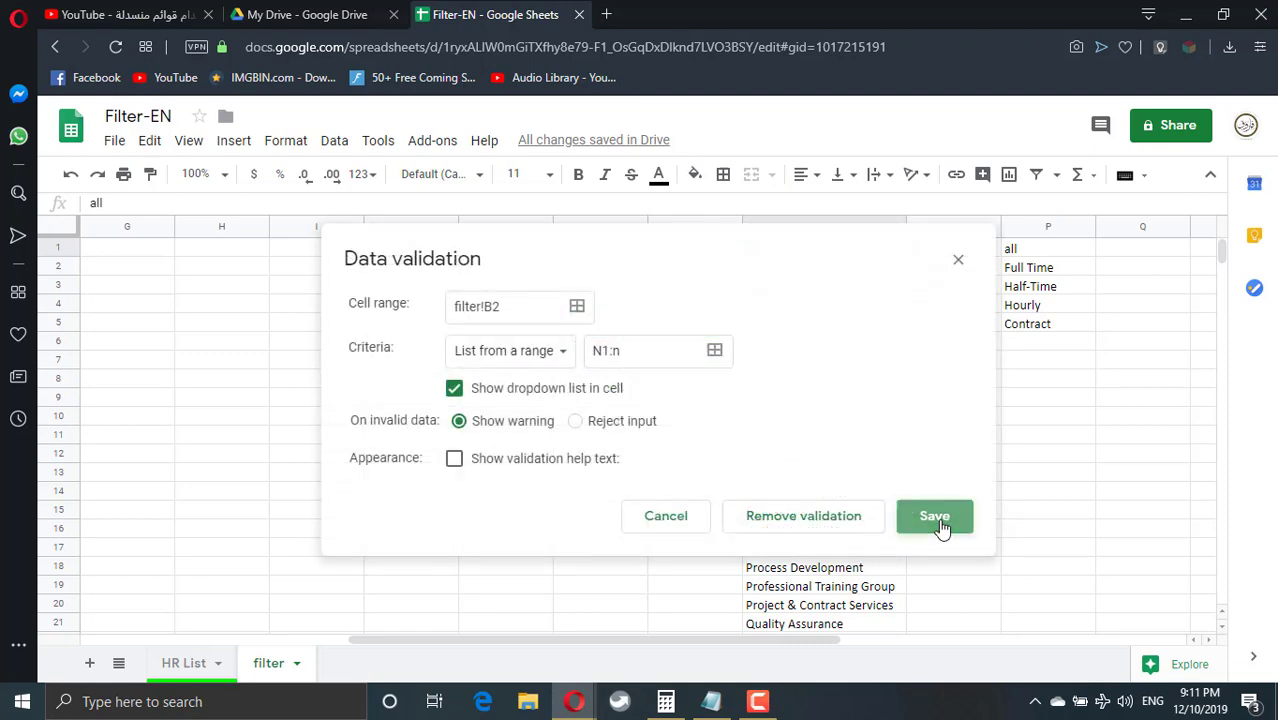
{"action": "left_click", "coordinate": [938, 518]}
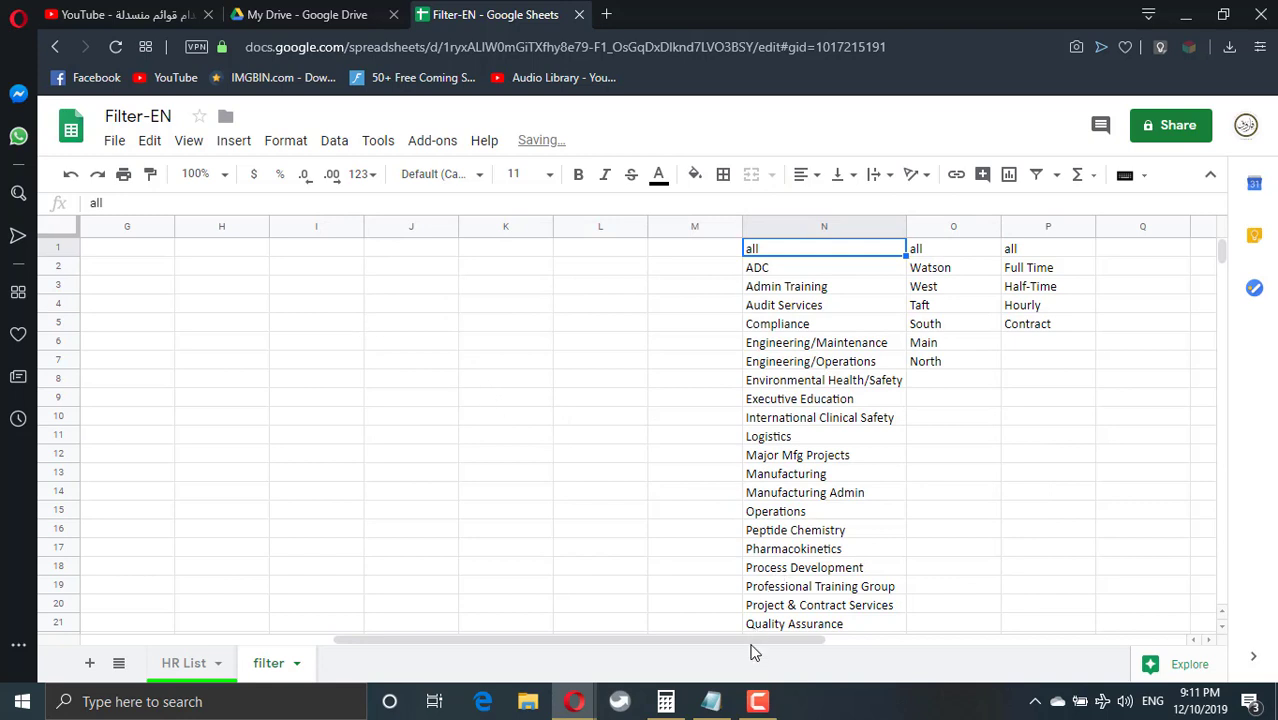
Paste B2's drop-down rule into B3:B4.
{"action": "left_click_drag", "start_coordinate": [755, 645], "coordinate": [428, 646]}
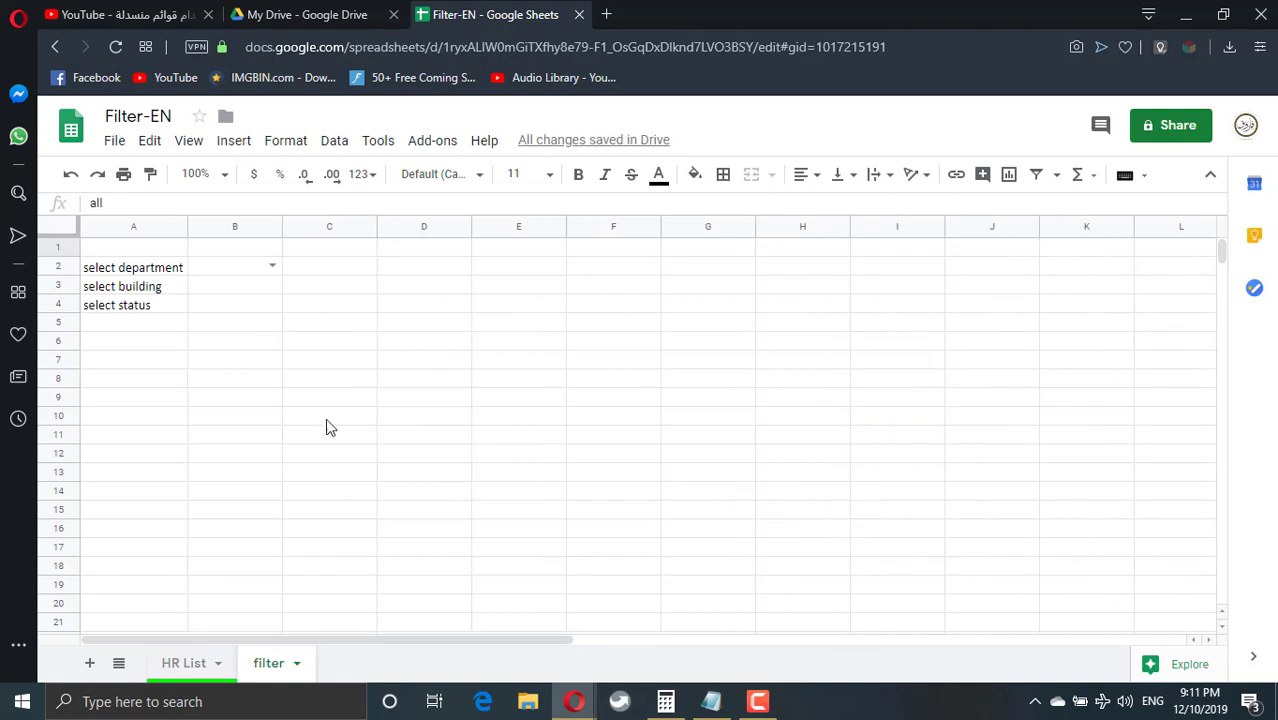
{"action": "left_click", "coordinate": [268, 268]}
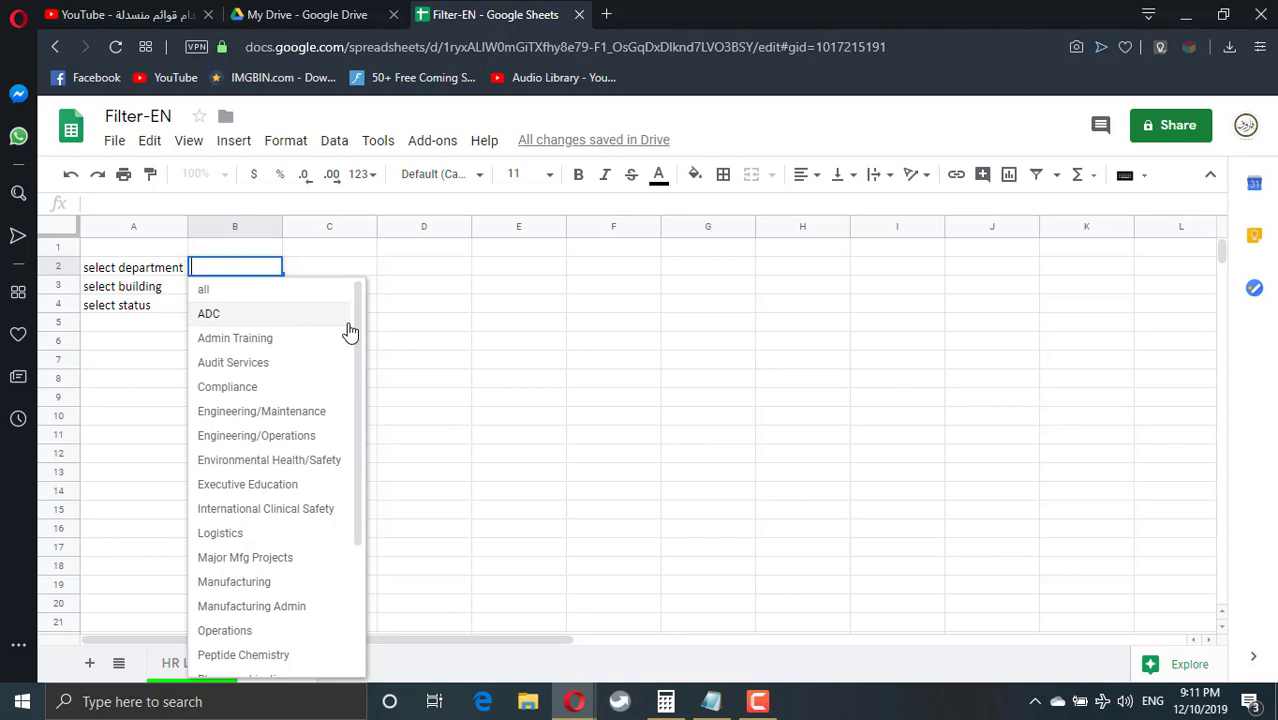
{"action": "left_click_drag", "start_coordinate": [355, 320], "coordinate": [369, 462]}
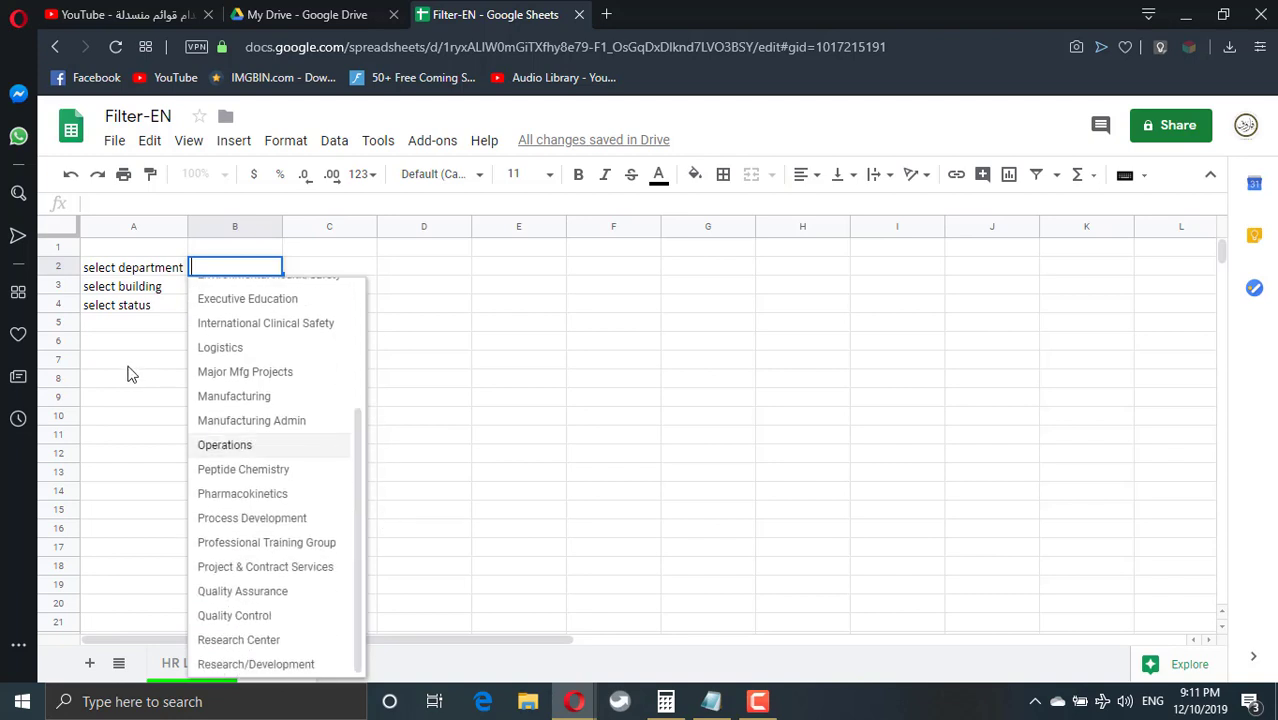
{"action": "left_click_drag", "start_coordinate": [130, 341], "coordinate": [130, 322]}
{"action": "left_click", "coordinate": [237, 290]}
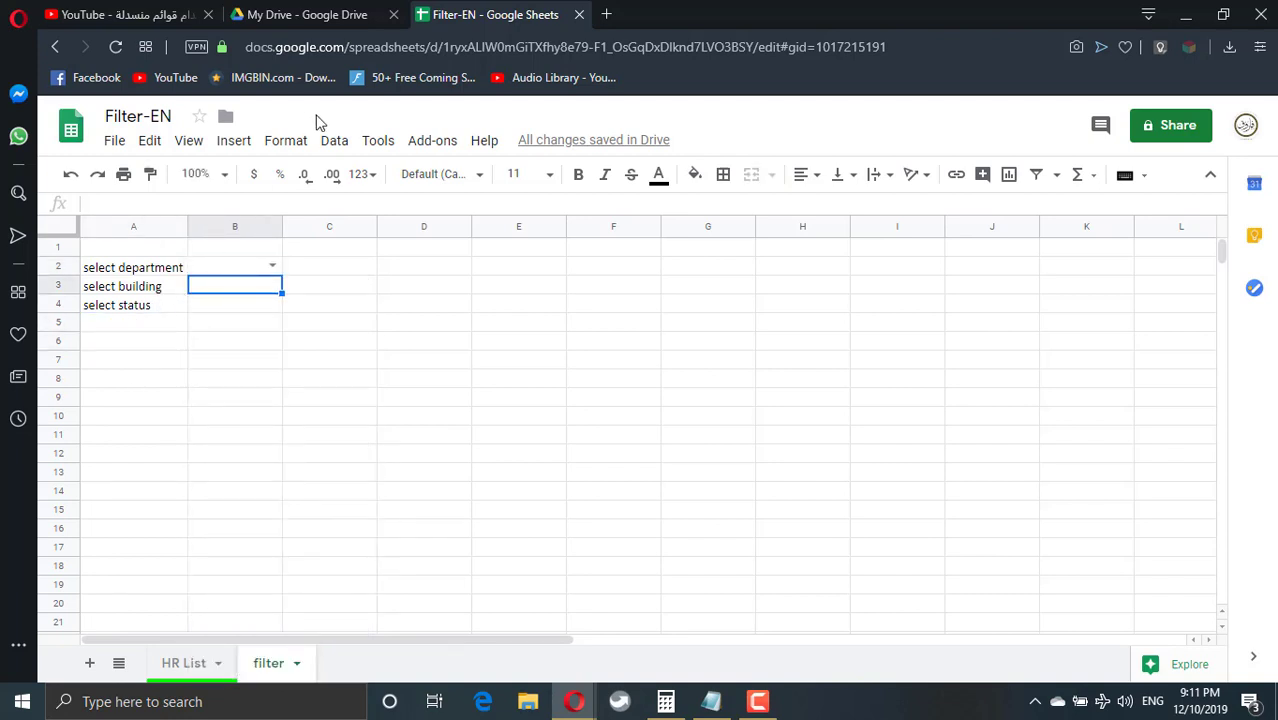
{"action": "key", "text": "ctrl+v"}
Set the department, building and status drop-downs in B2:B4 to 'all'.
{"action": "left_click", "coordinate": [272, 266]}
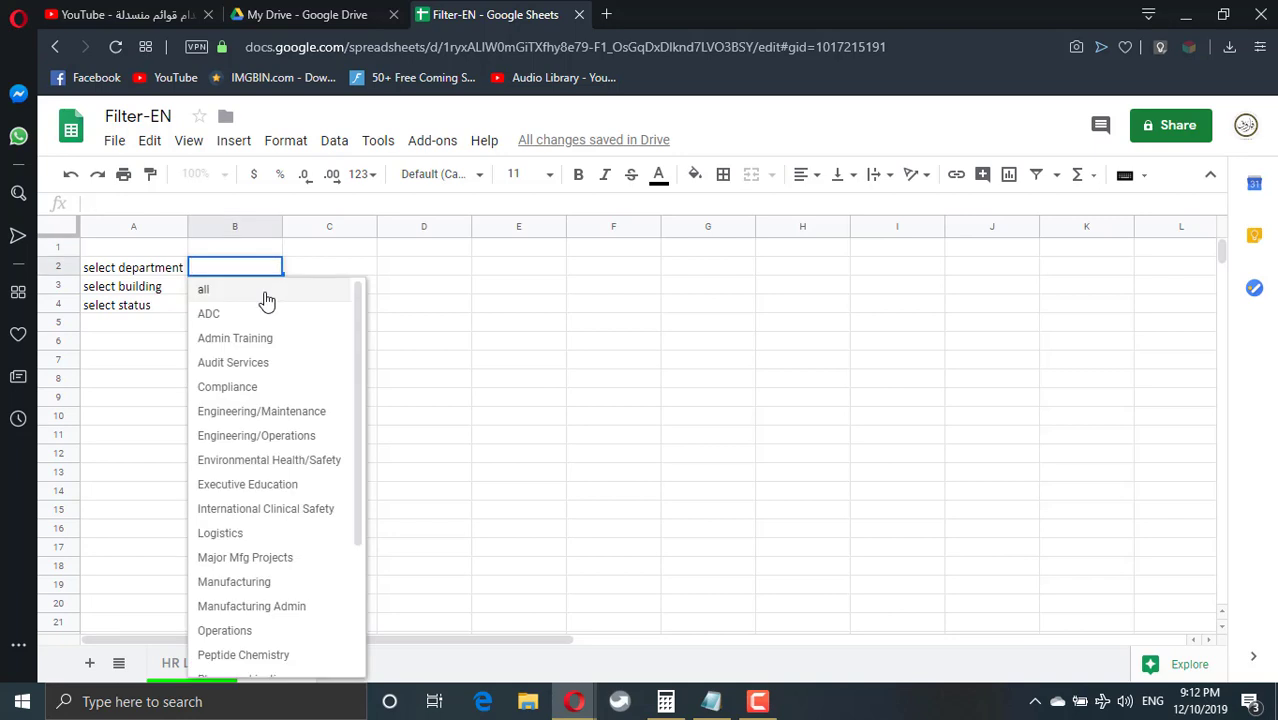
{"action": "left_click", "coordinate": [276, 288]}
{"action": "left_click", "coordinate": [276, 289]}
{"action": "left_click", "coordinate": [265, 311]}
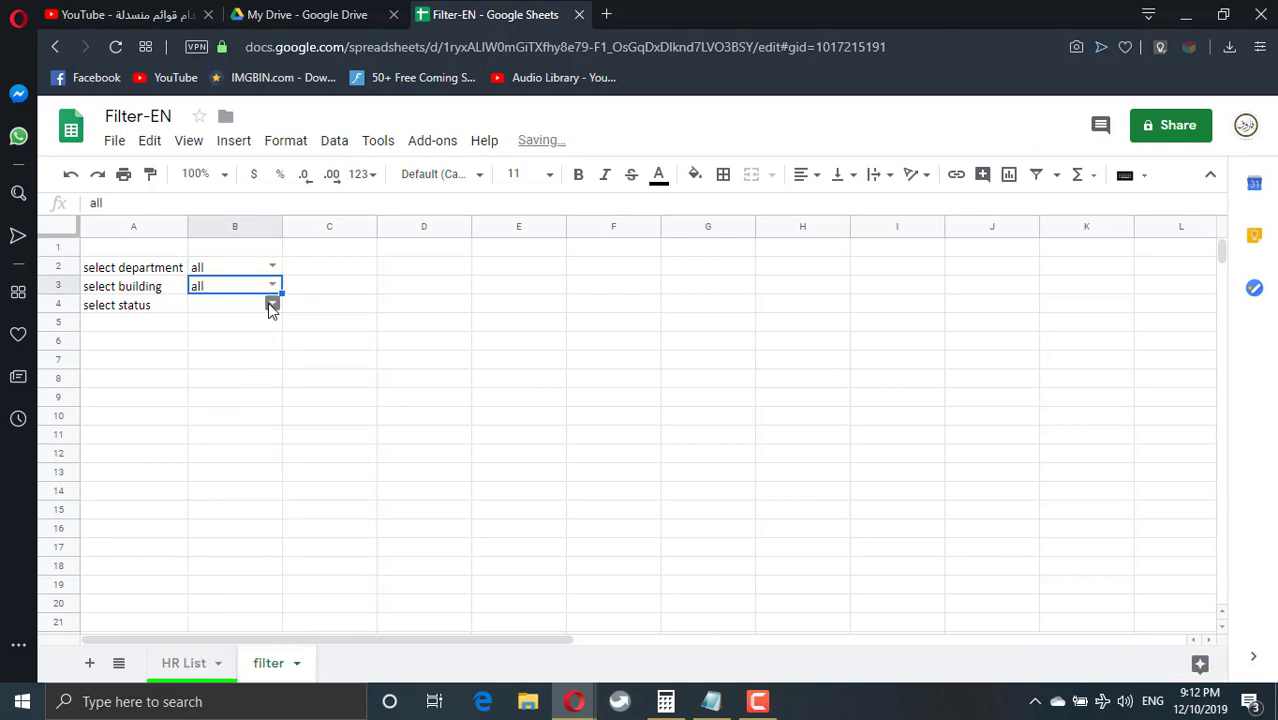
{"action": "left_click", "coordinate": [272, 304]}
{"action": "left_click", "coordinate": [244, 328]}
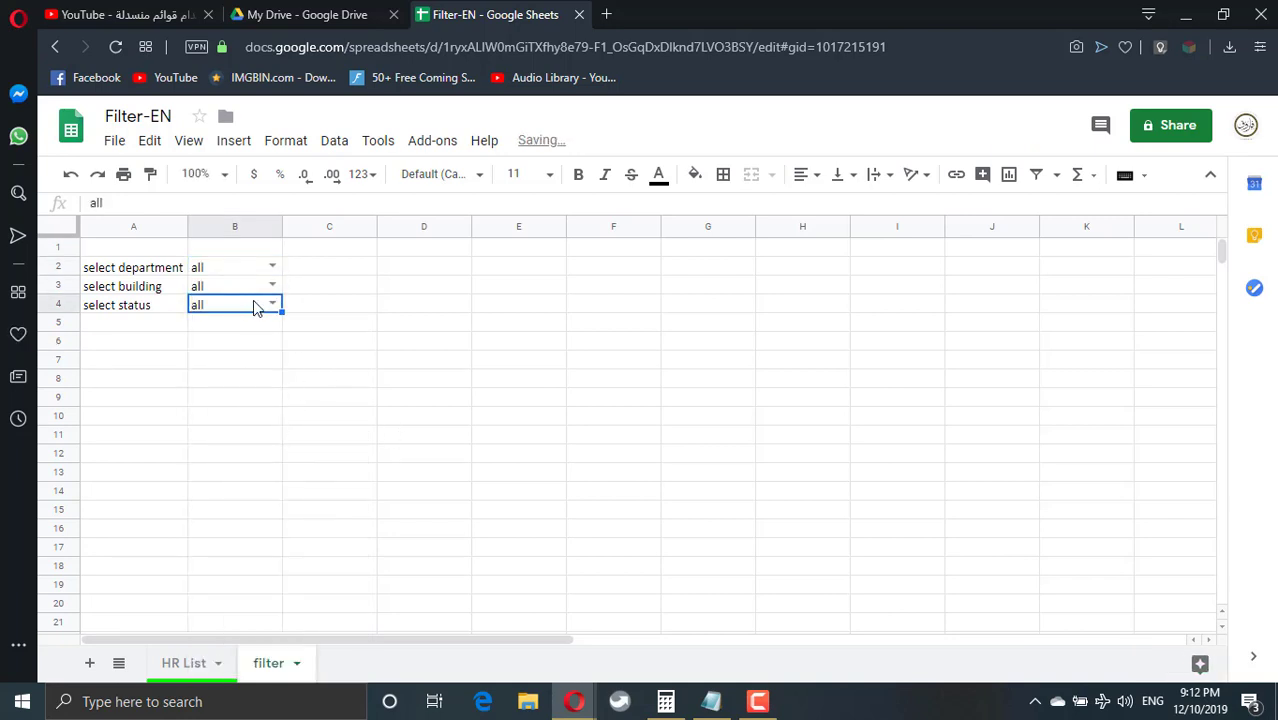
{"action": "left_click", "coordinate": [126, 363]}
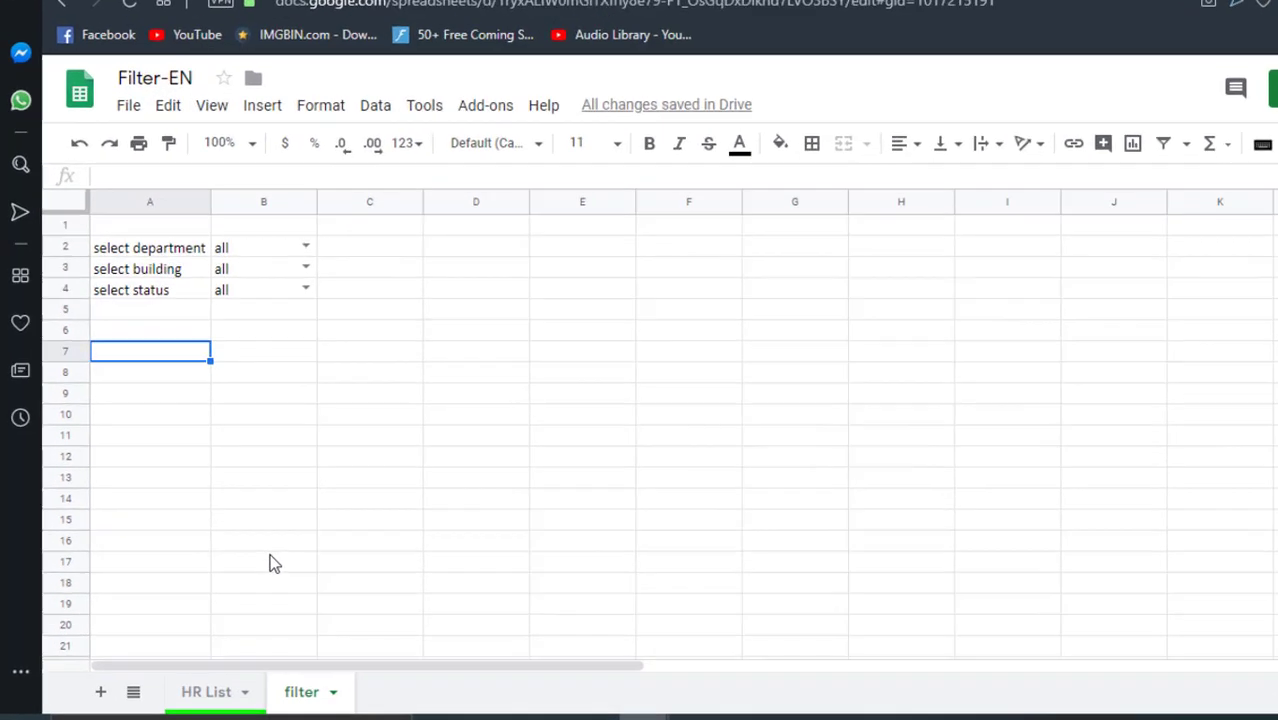
Enter a QUERY formula in A7 over HR List range A1:K742.
{"action": "type", "text": "="}
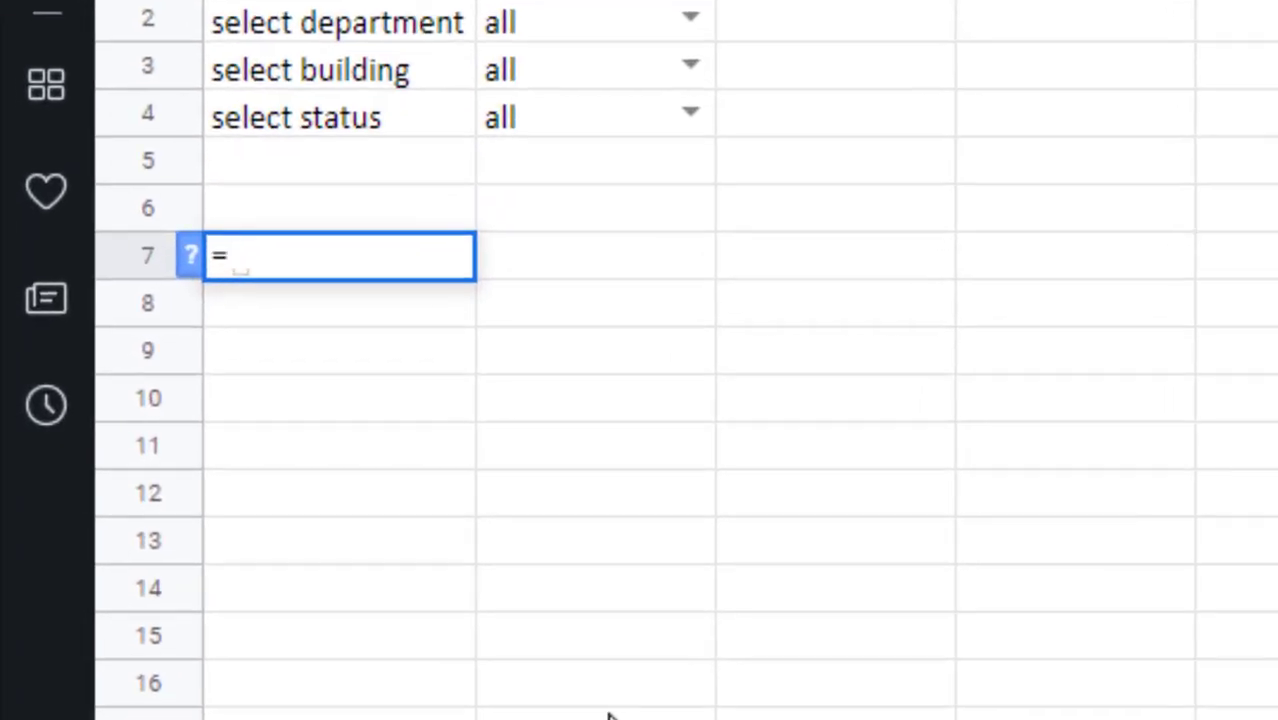
{"action": "type", "text": "qu"}
{"action": "key", "text": "Tab"}
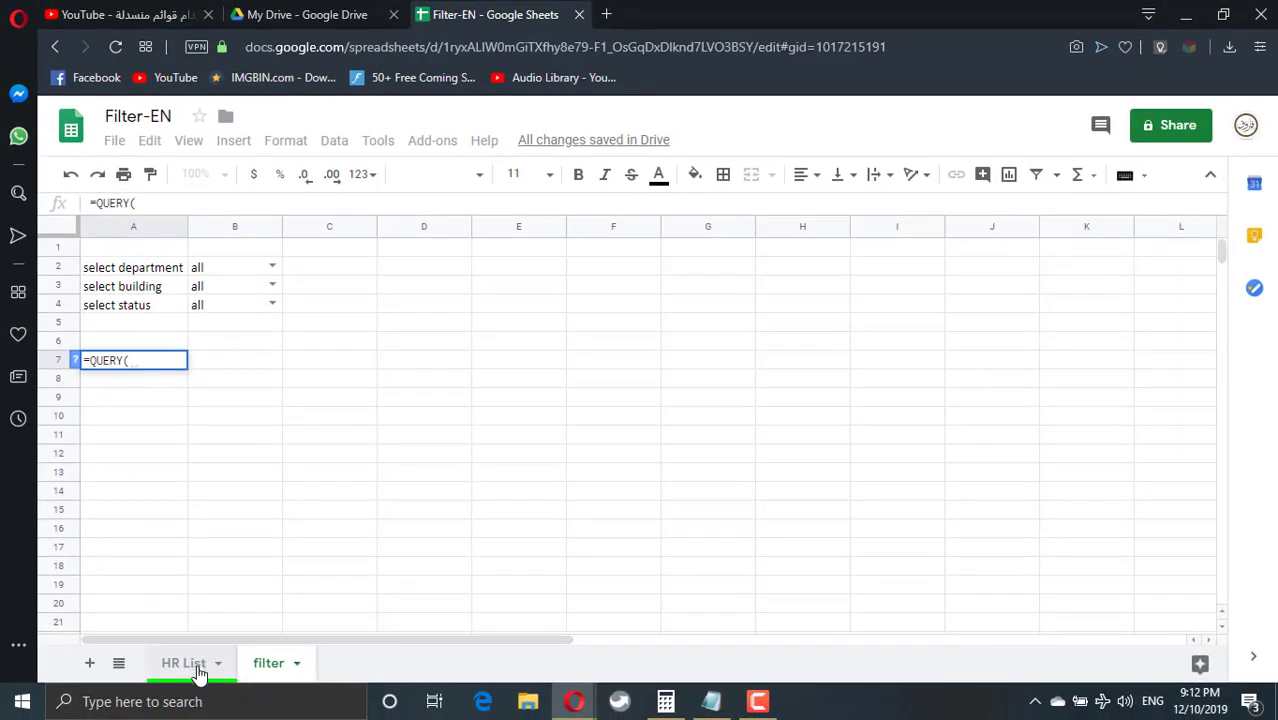
{"action": "left_click", "coordinate": [195, 660]}
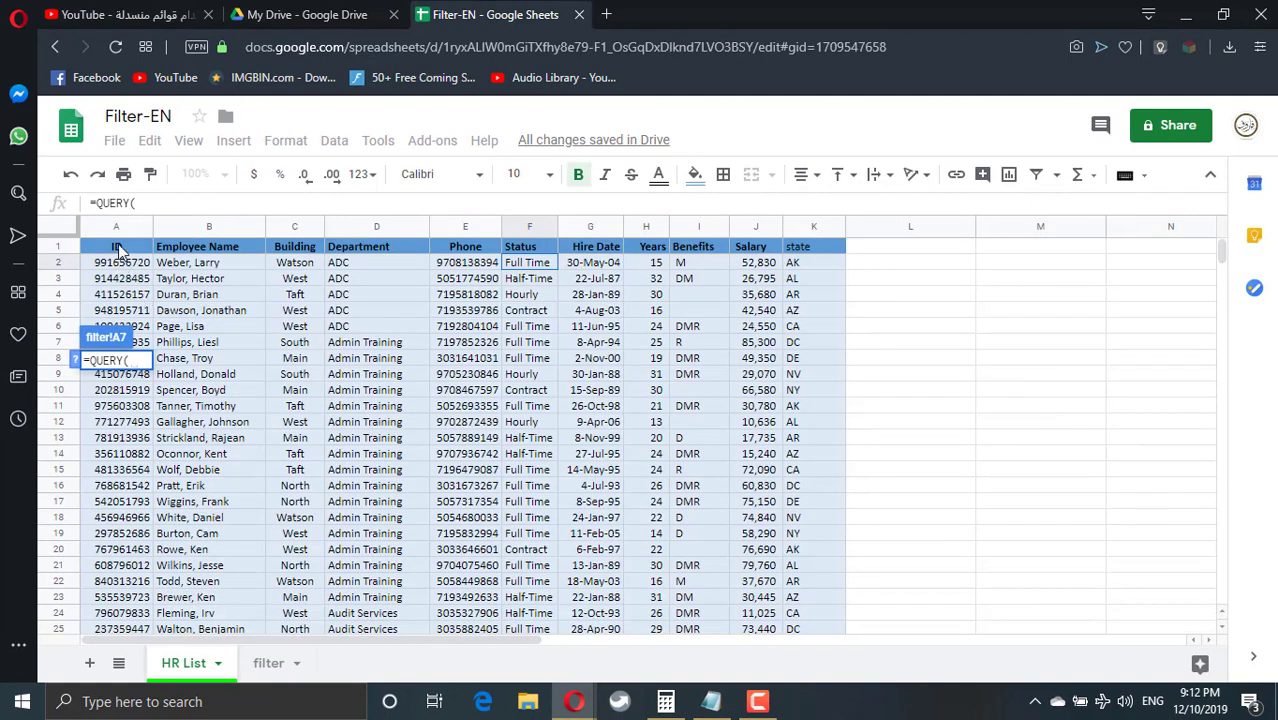
{"action": "left_click_drag", "start_coordinate": [117, 250], "coordinate": [817, 246]}
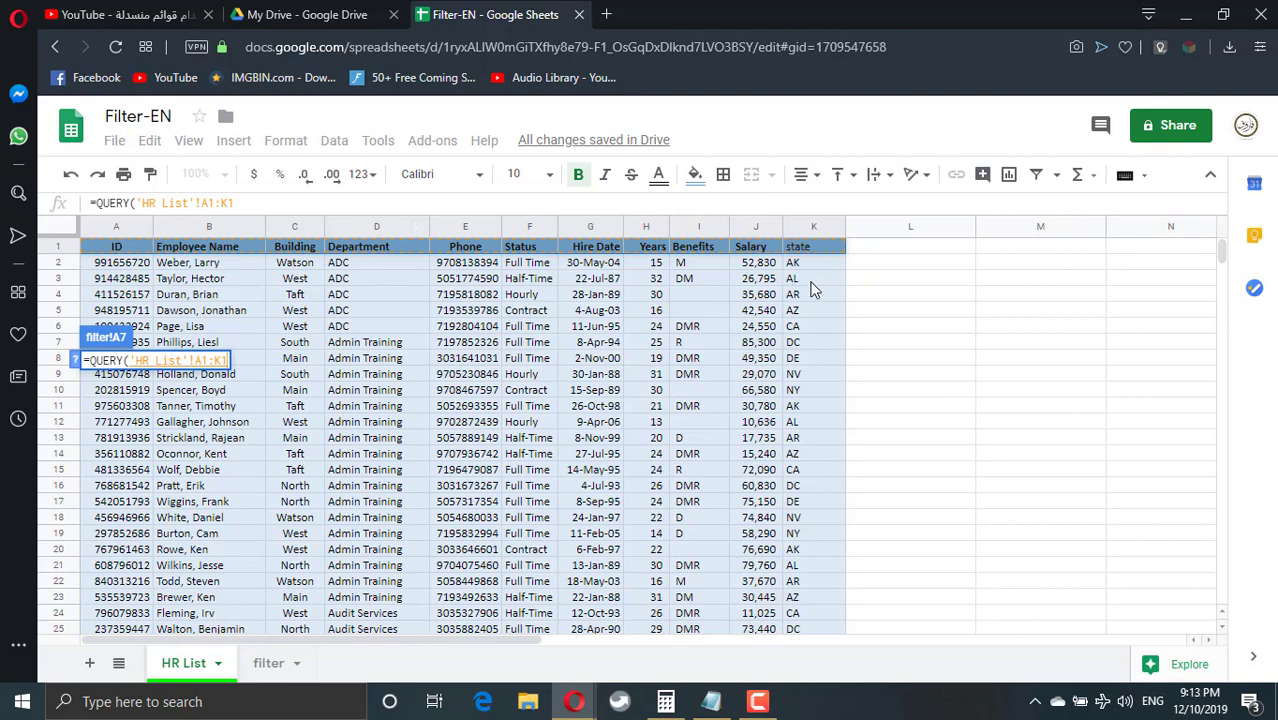
{"action": "key", "text": "ctrl+shift+Down"}
{"action": "left_click", "coordinate": [268, 663]}
Edit the QUERY range to 'HR List'!A1:K so all rows are included.
{"action": "scroll", "coordinate": [98, 374], "scroll_direction": "up", "scroll_amount": 10}
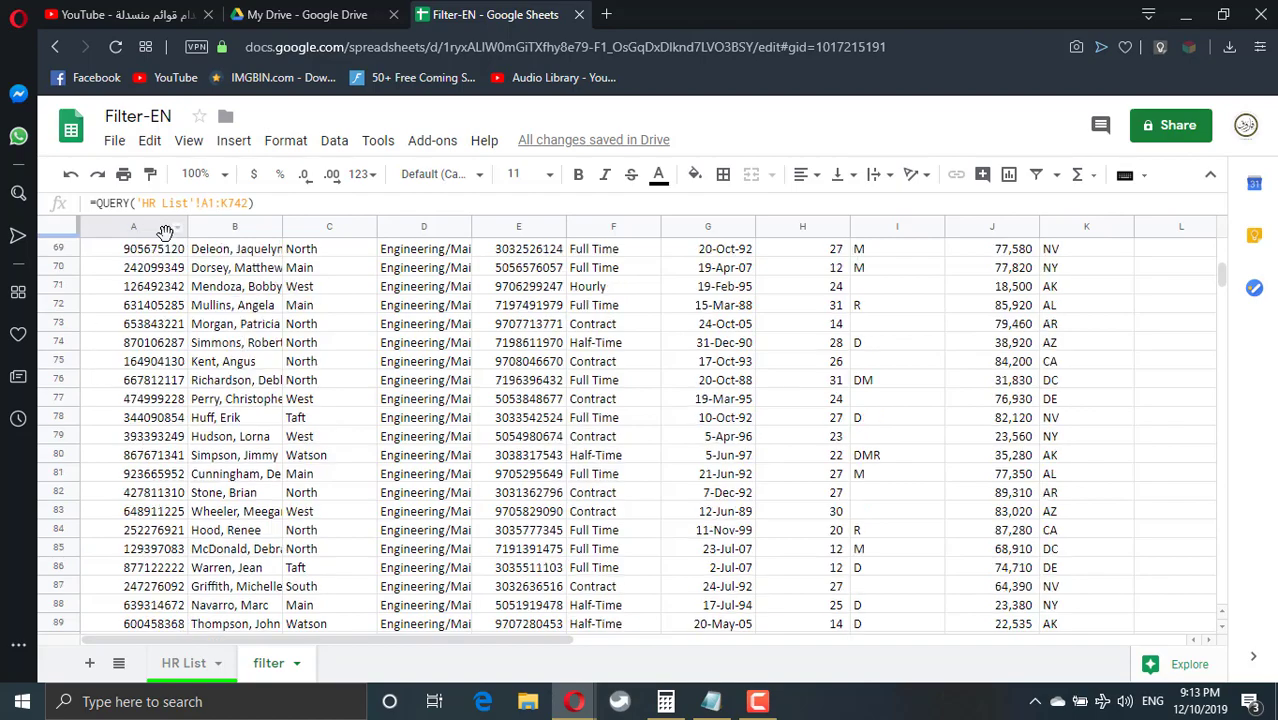
{"action": "left_click", "coordinate": [157, 285]}
{"action": "key", "text": "ctrl+Home"}
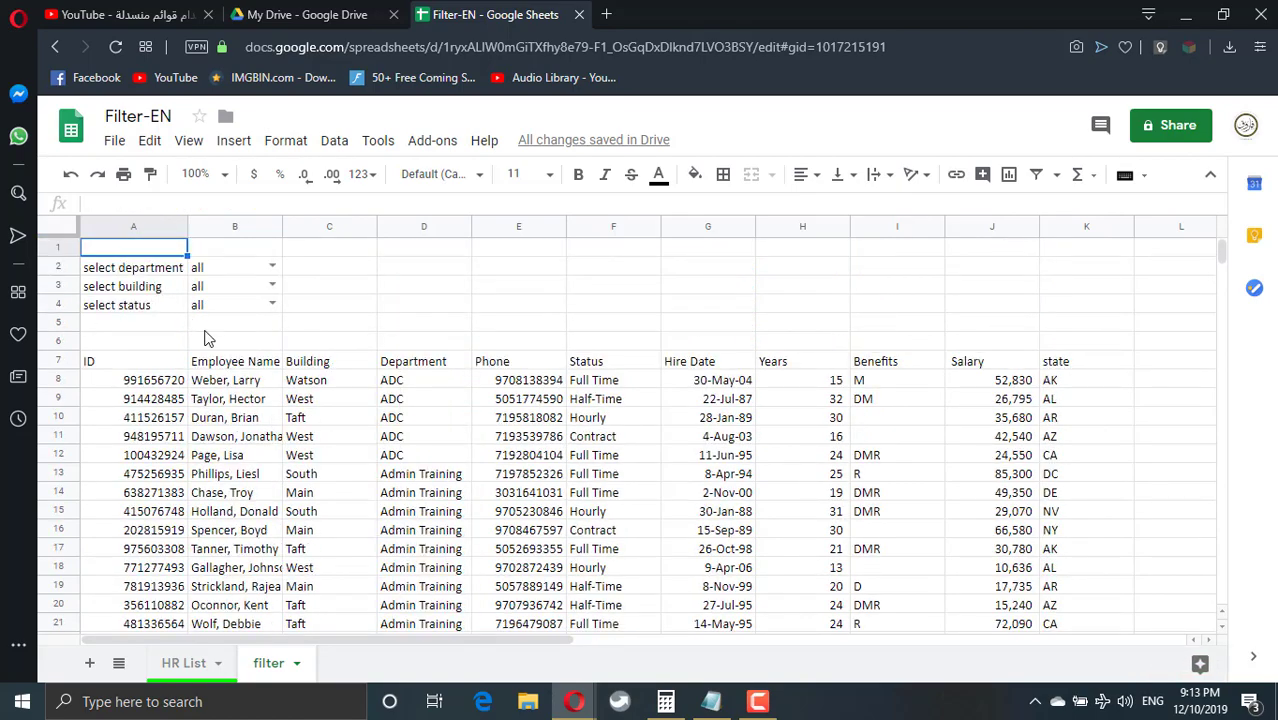
{"action": "left_click", "coordinate": [175, 362]}
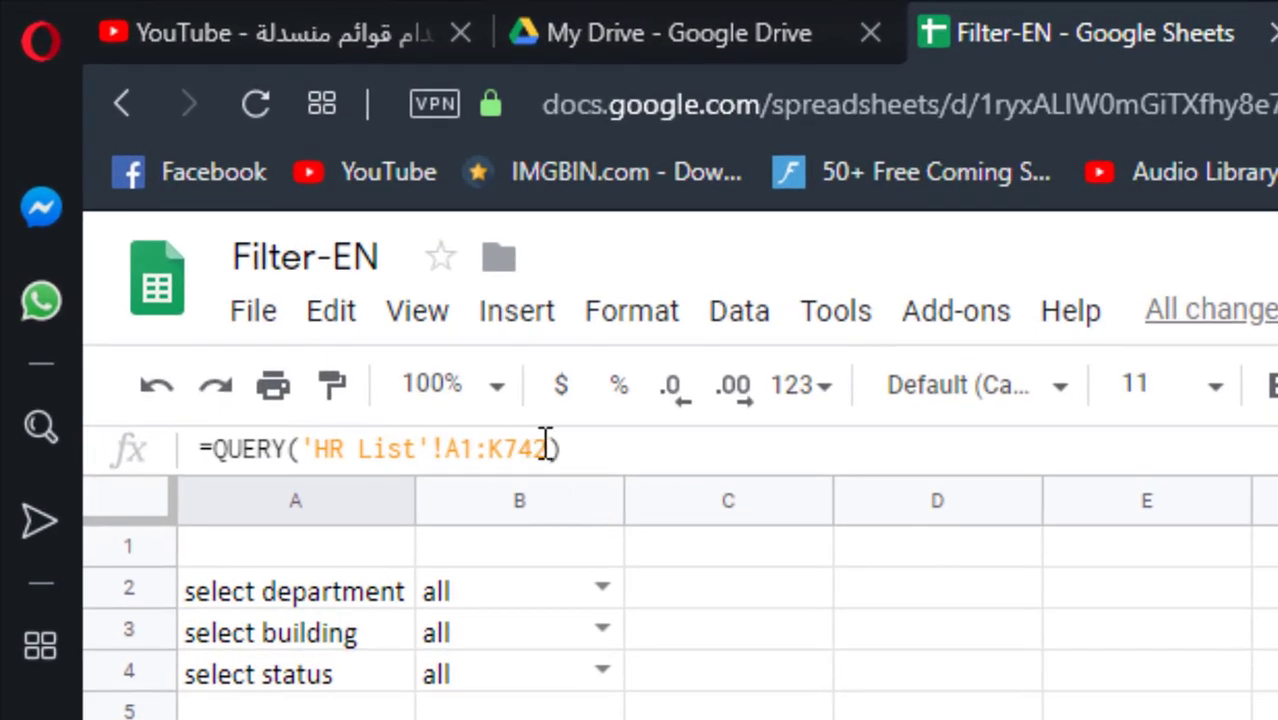
{"action": "left_click", "coordinate": [545, 443]}
{"action": "key", "text": "BackSpace"}
{"action": "key", "text": "BackSpace"}
{"action": "key", "text": "BackSpace"}
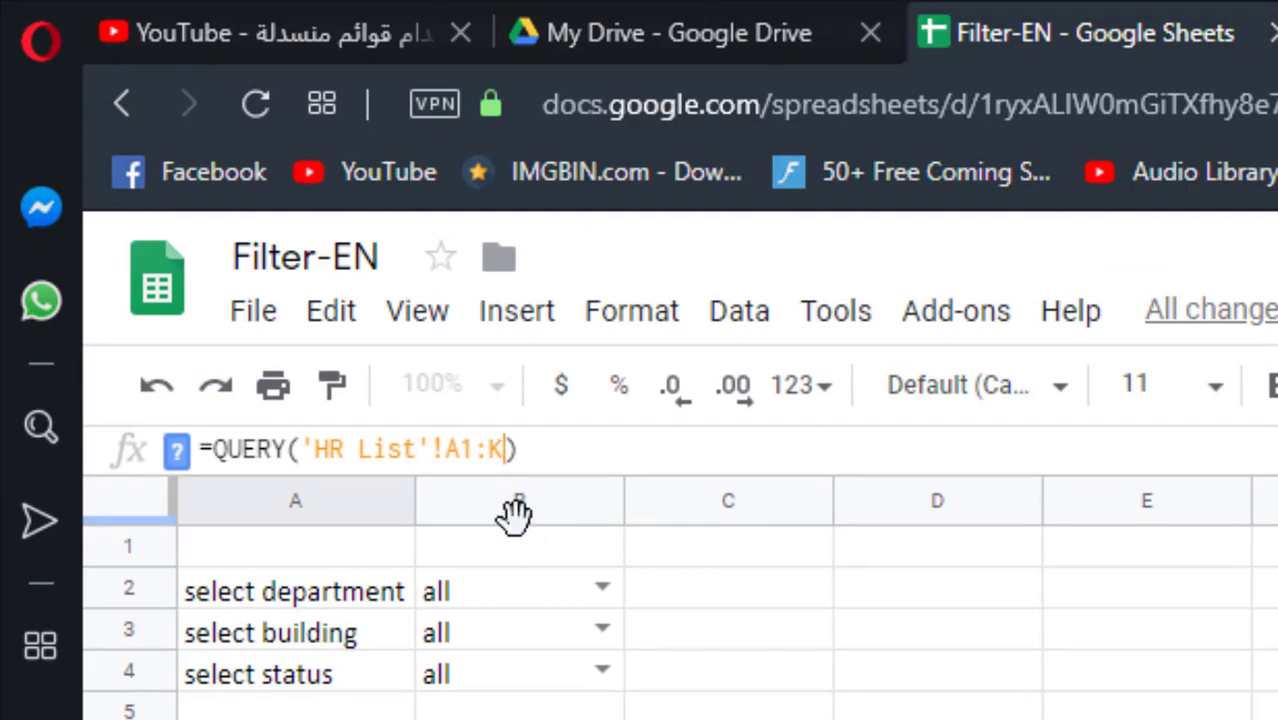
{"action": "key", "text": "Return"}
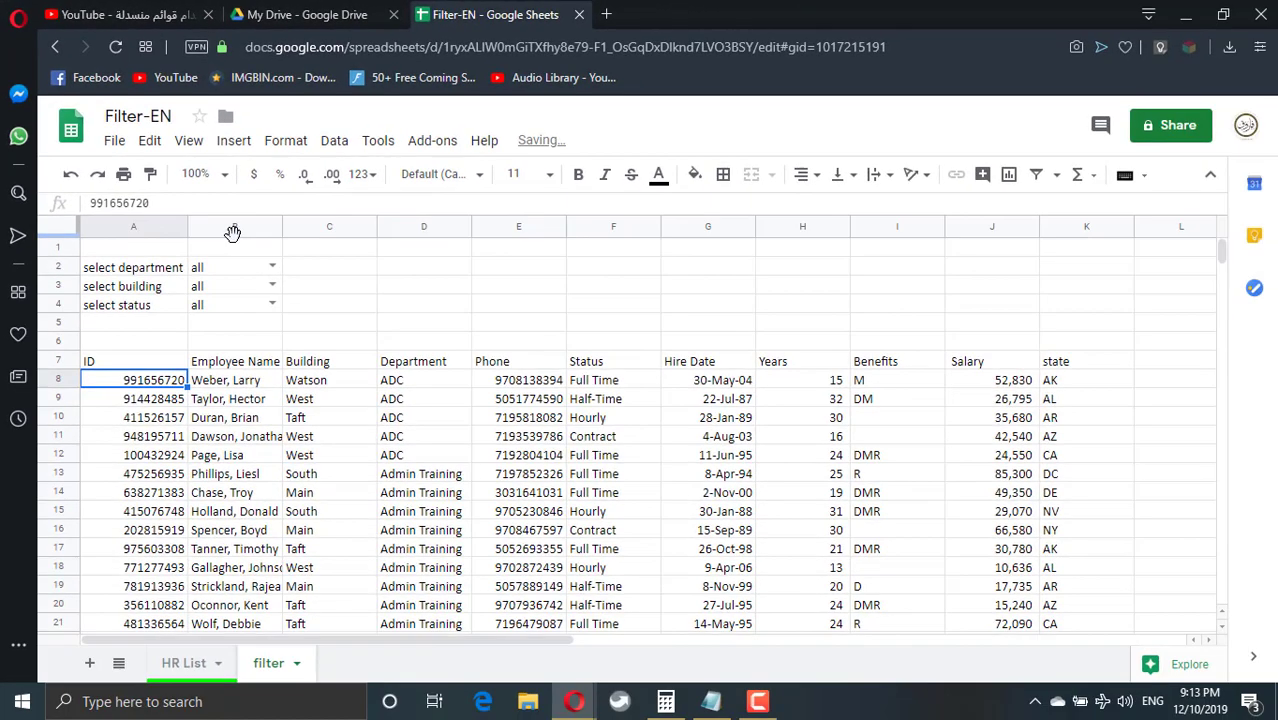
Give header row A7:K7 a red fill and white text.
{"action": "left_click_drag", "start_coordinate": [145, 361], "coordinate": [1065, 365]}
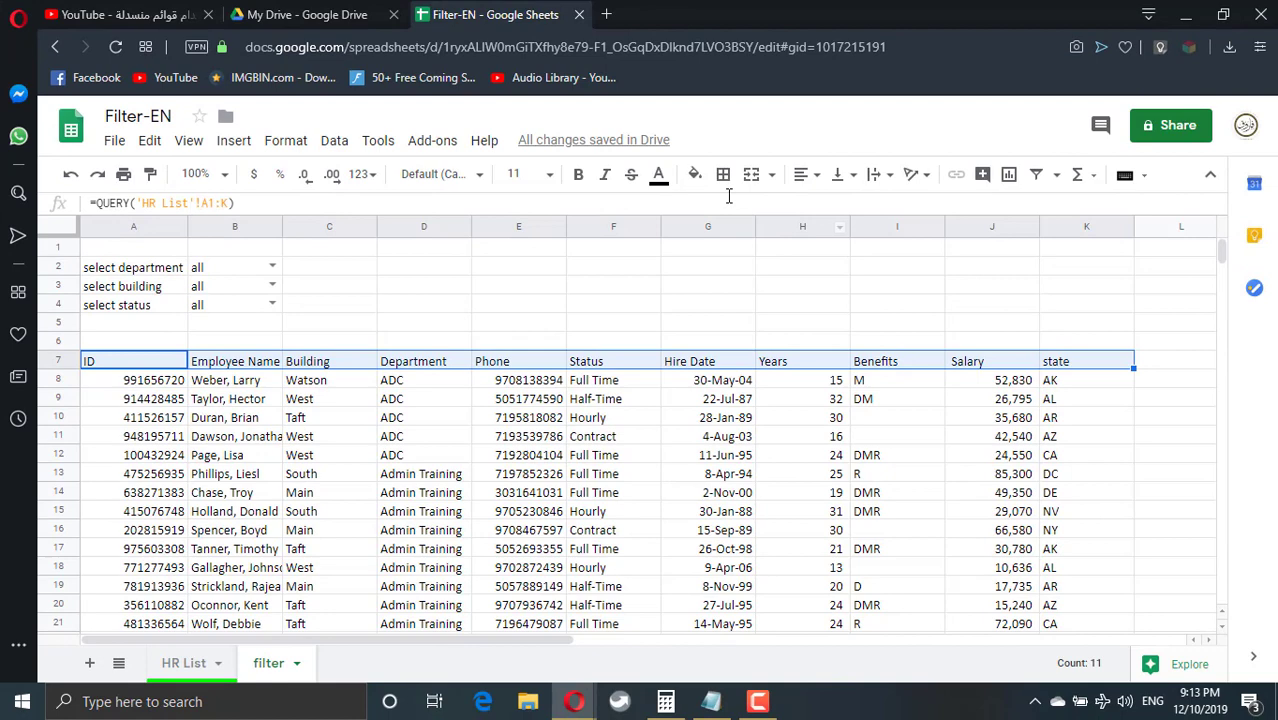
{"action": "left_click", "coordinate": [695, 174]}
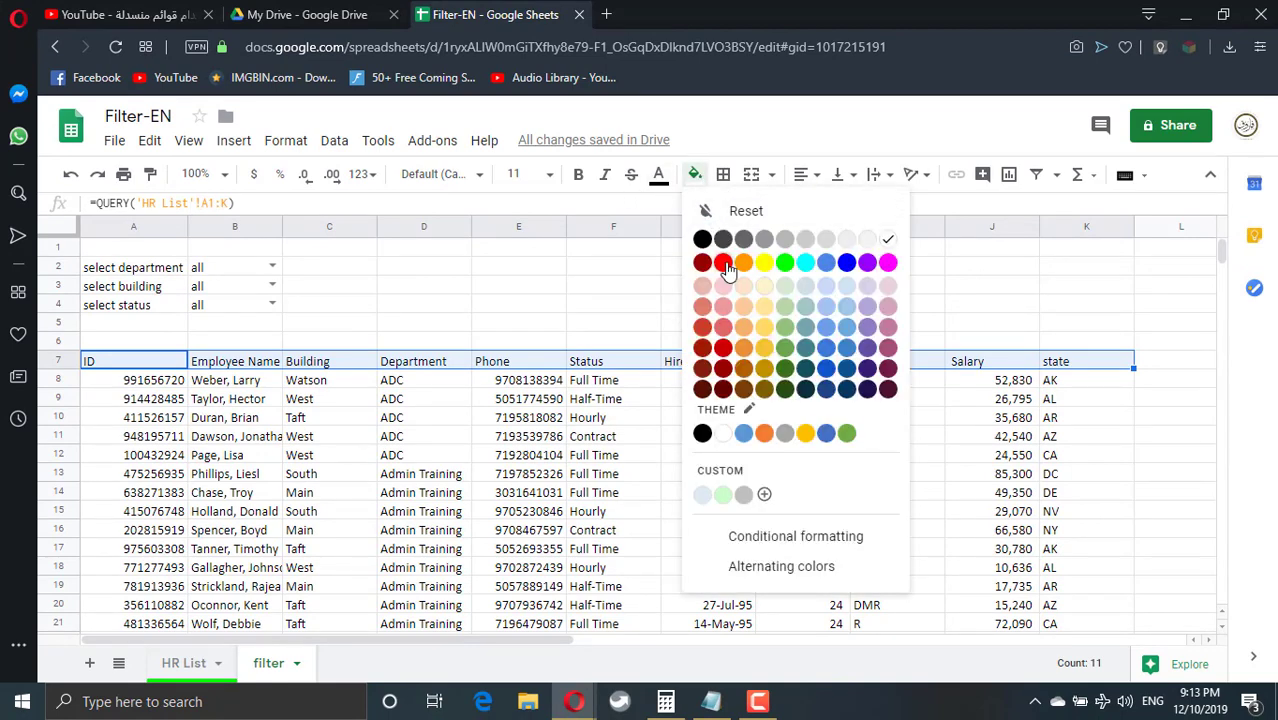
{"action": "left_click", "coordinate": [723, 262]}
{"action": "left_click", "coordinate": [660, 176]}
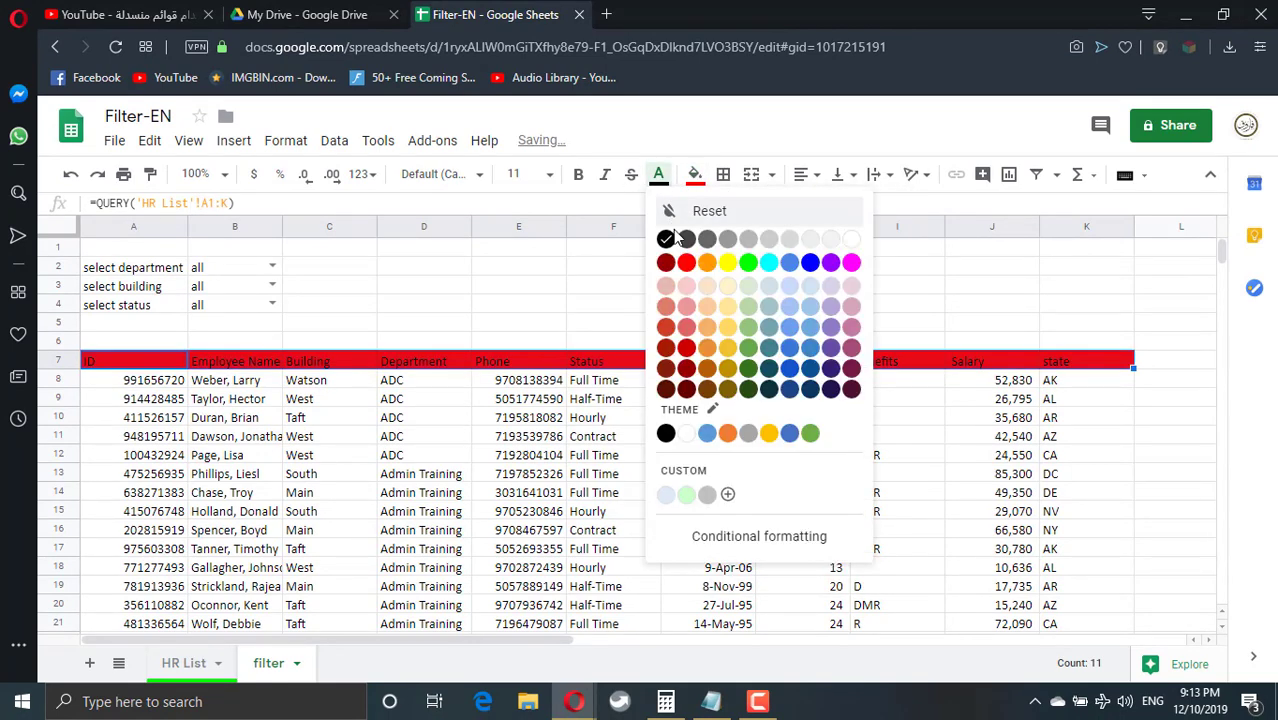
{"action": "left_click", "coordinate": [830, 240]}
{"action": "left_click", "coordinate": [518, 417]}
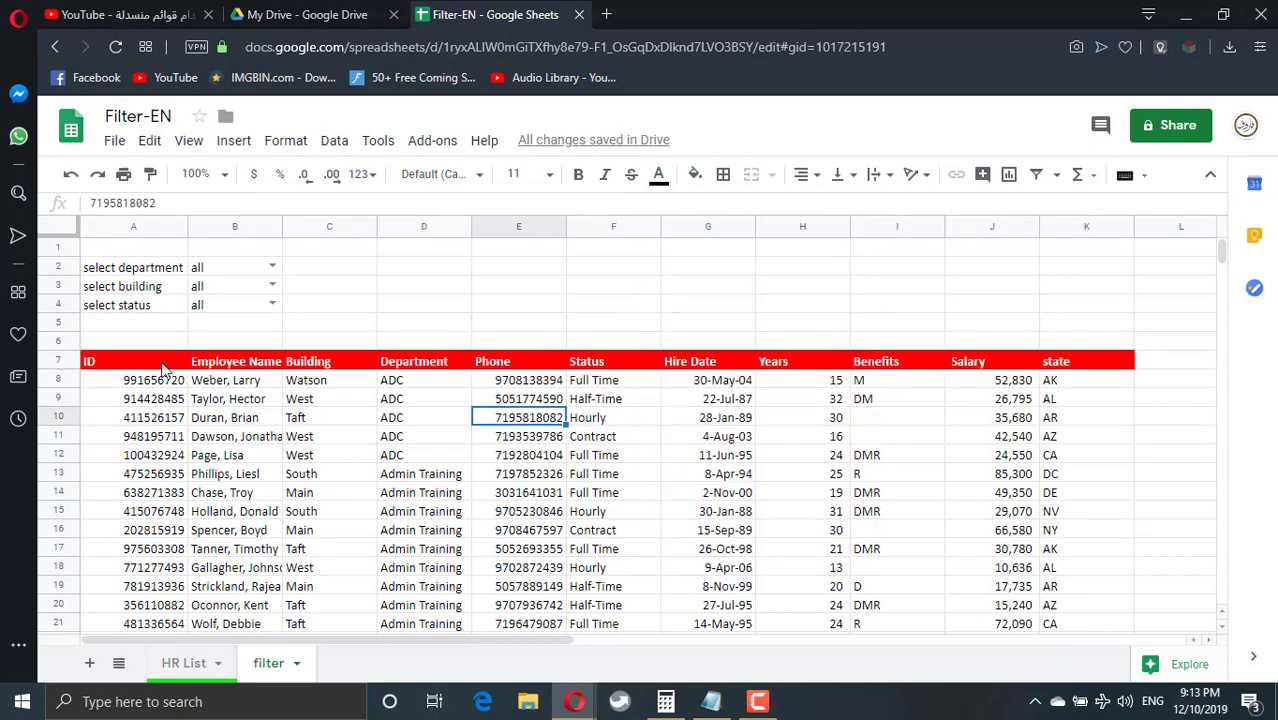
{"action": "left_click", "coordinate": [163, 368]}
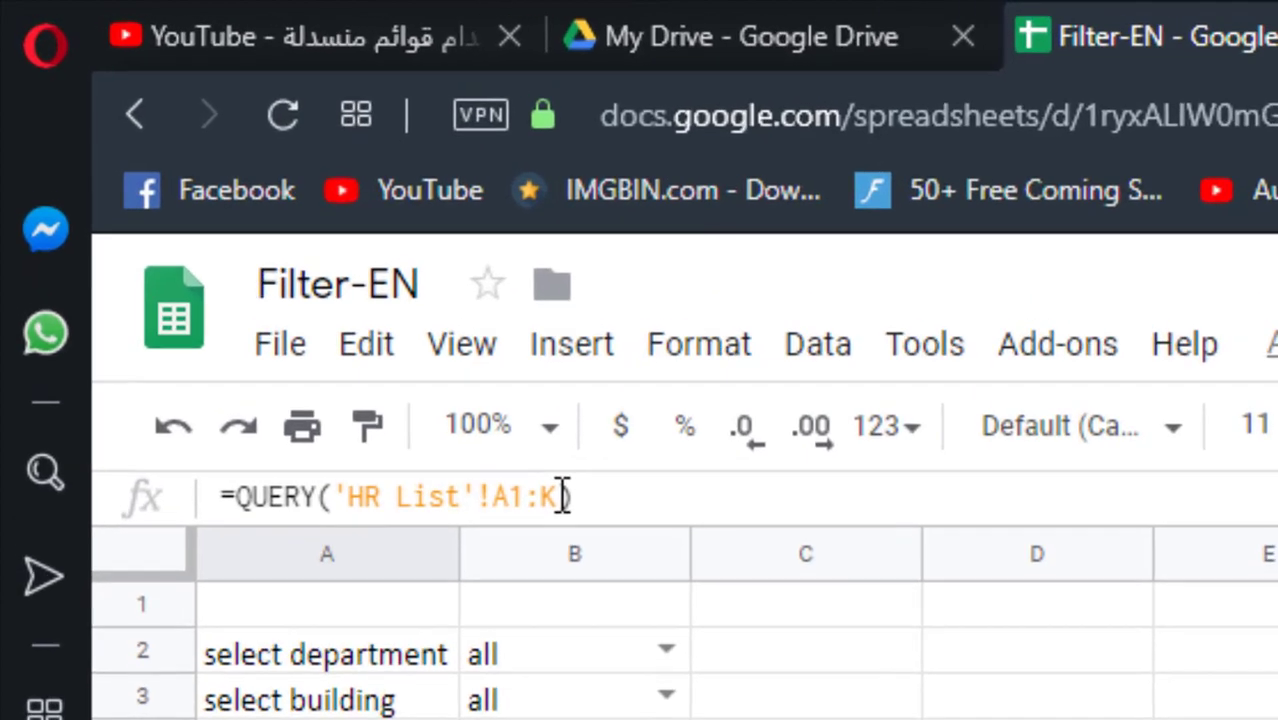
After checking the HR List columns, change A7's QUERY to "select * where D= 'ADC'".
{"action": "left_click", "coordinate": [227, 203]}
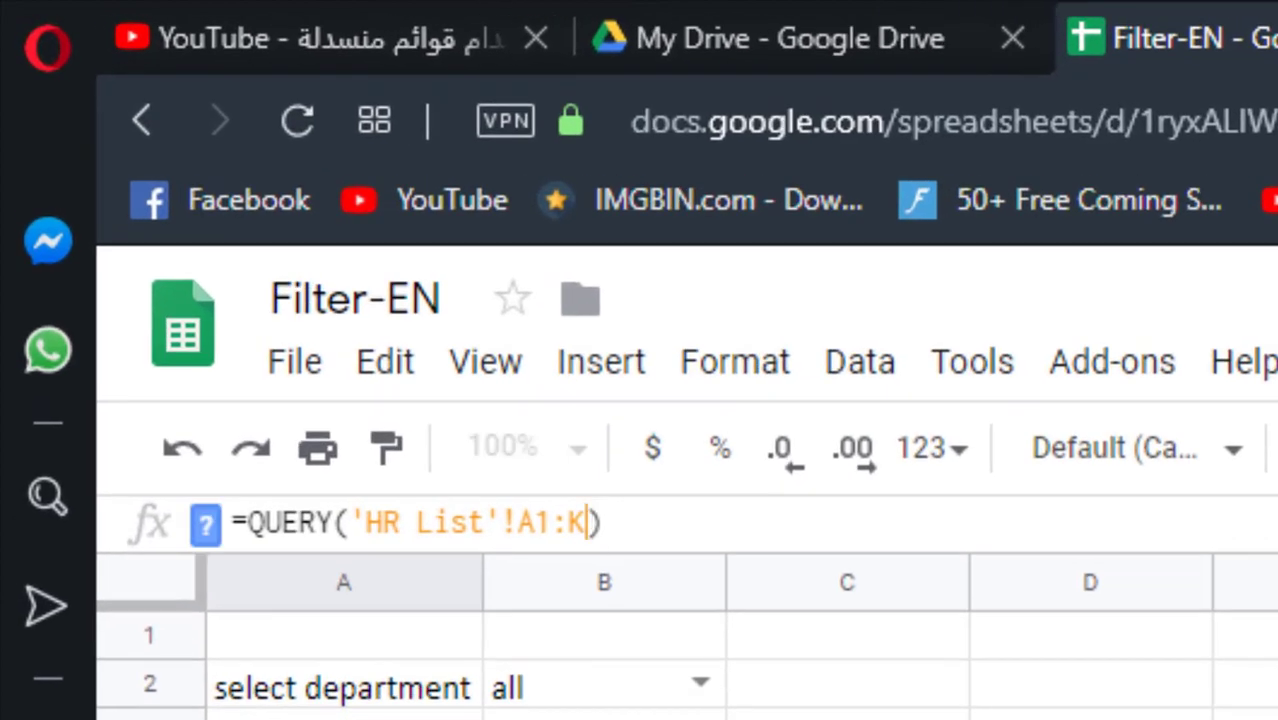
{"action": "type", "text": ", "}
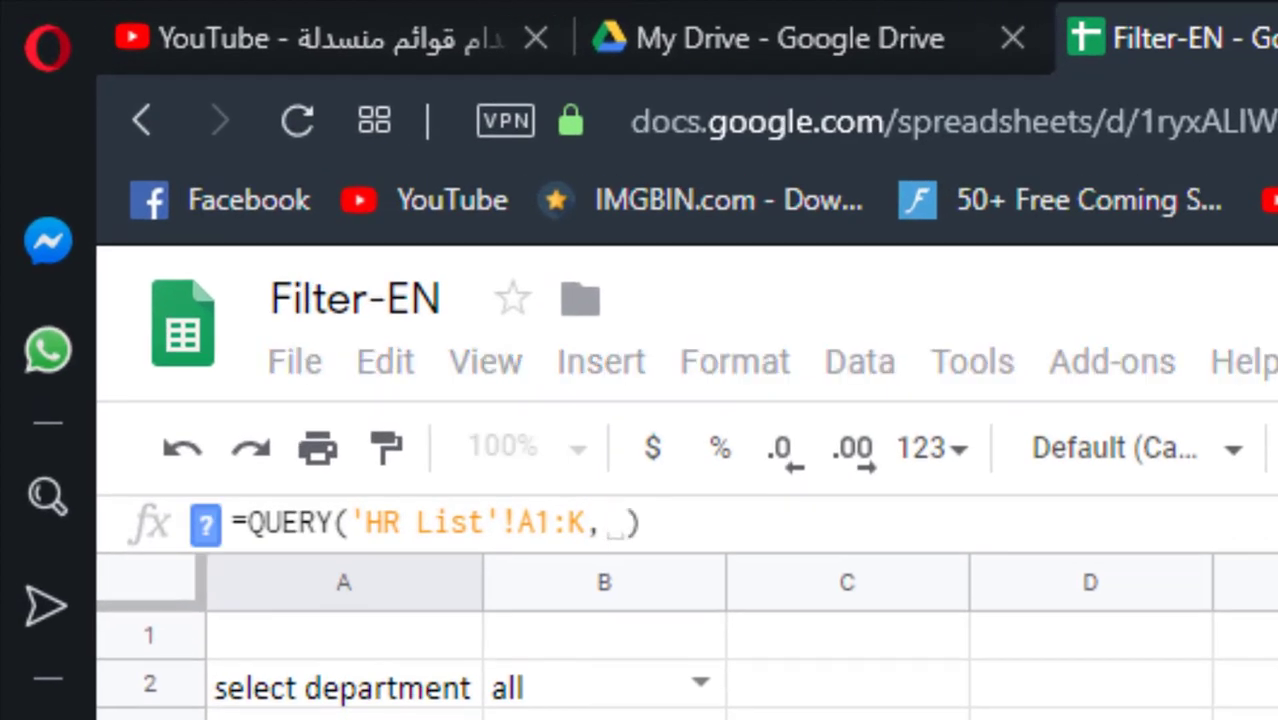
{"action": "type", "text": "\"sel"}
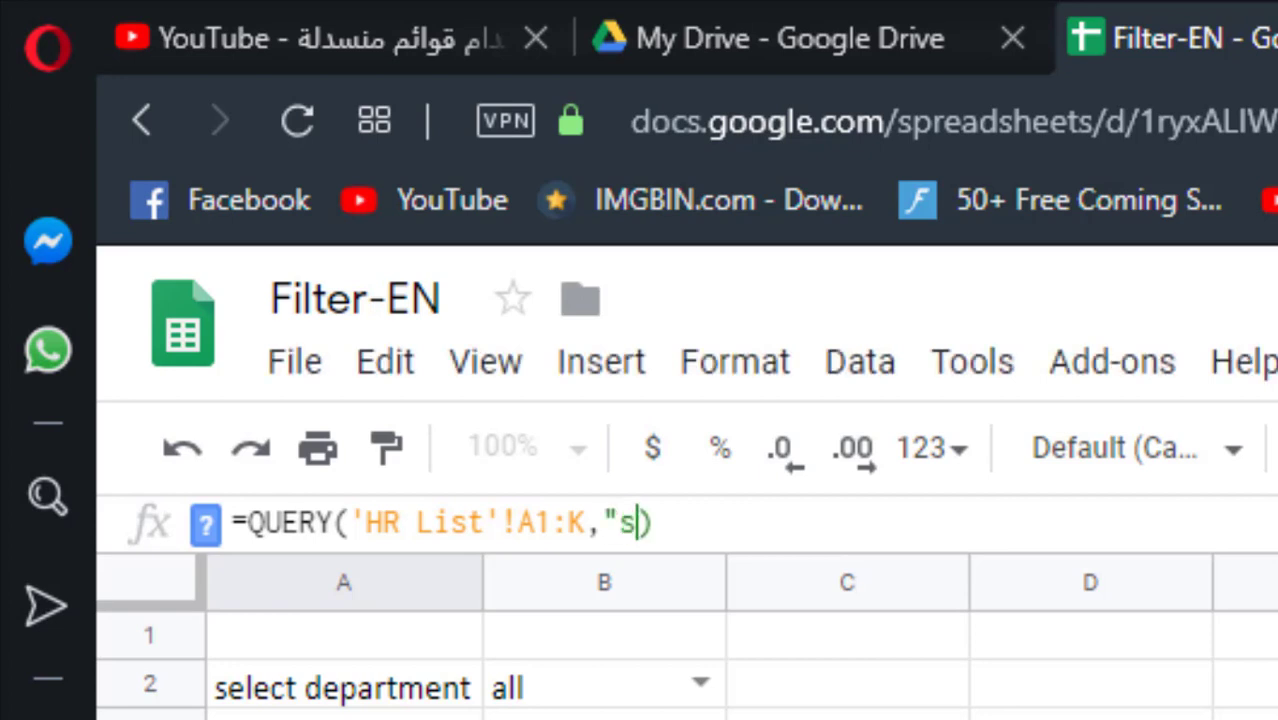
{"action": "type", "text": "ect"}
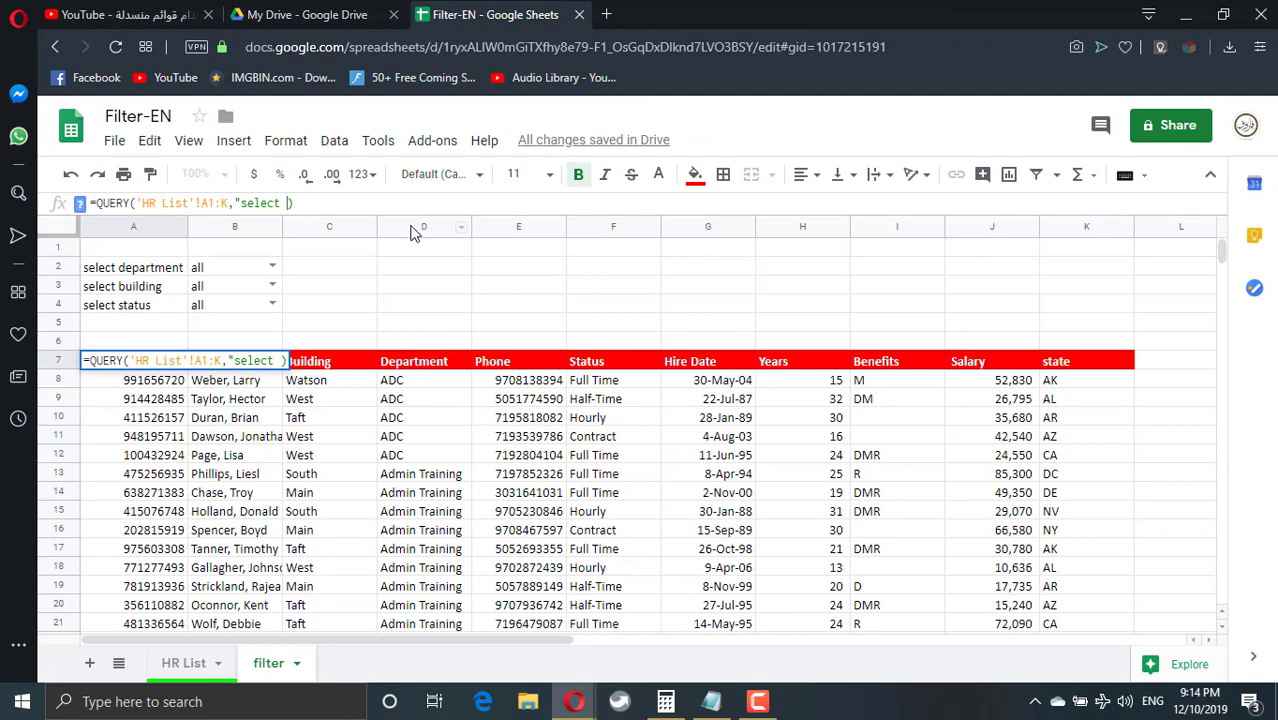
{"action": "key", "text": "Escape"}
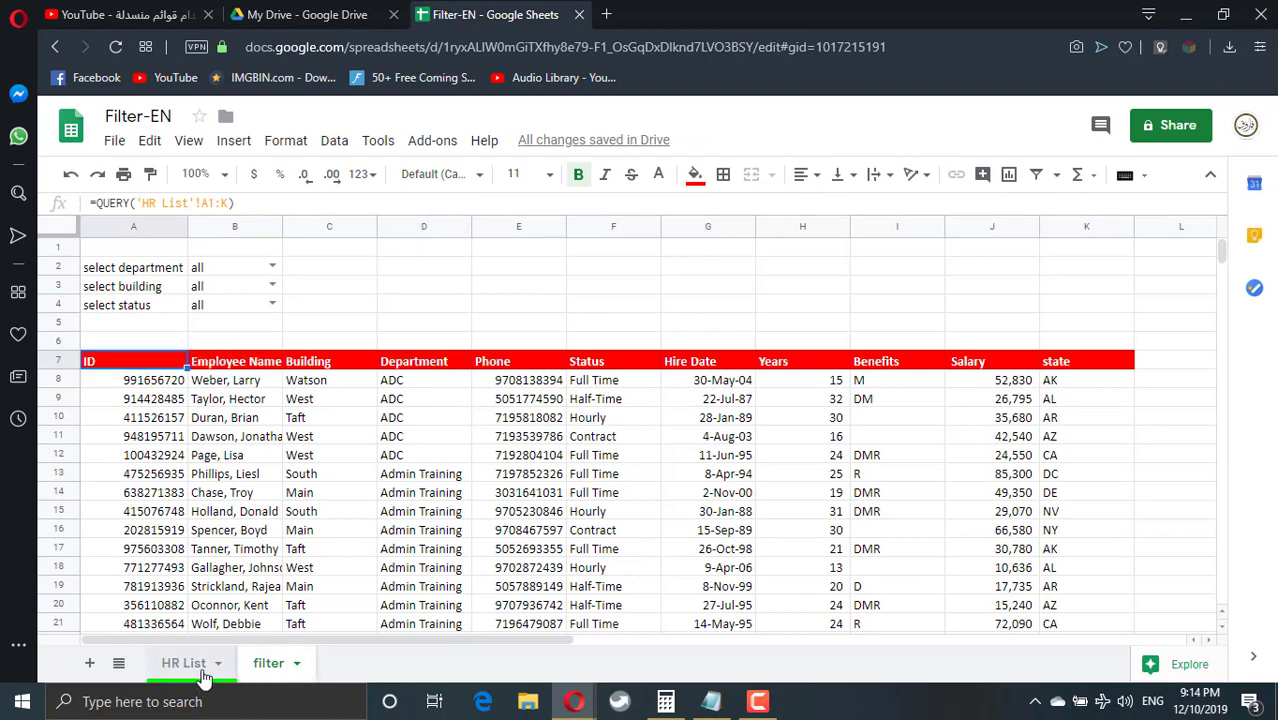
{"action": "left_click", "coordinate": [190, 665]}
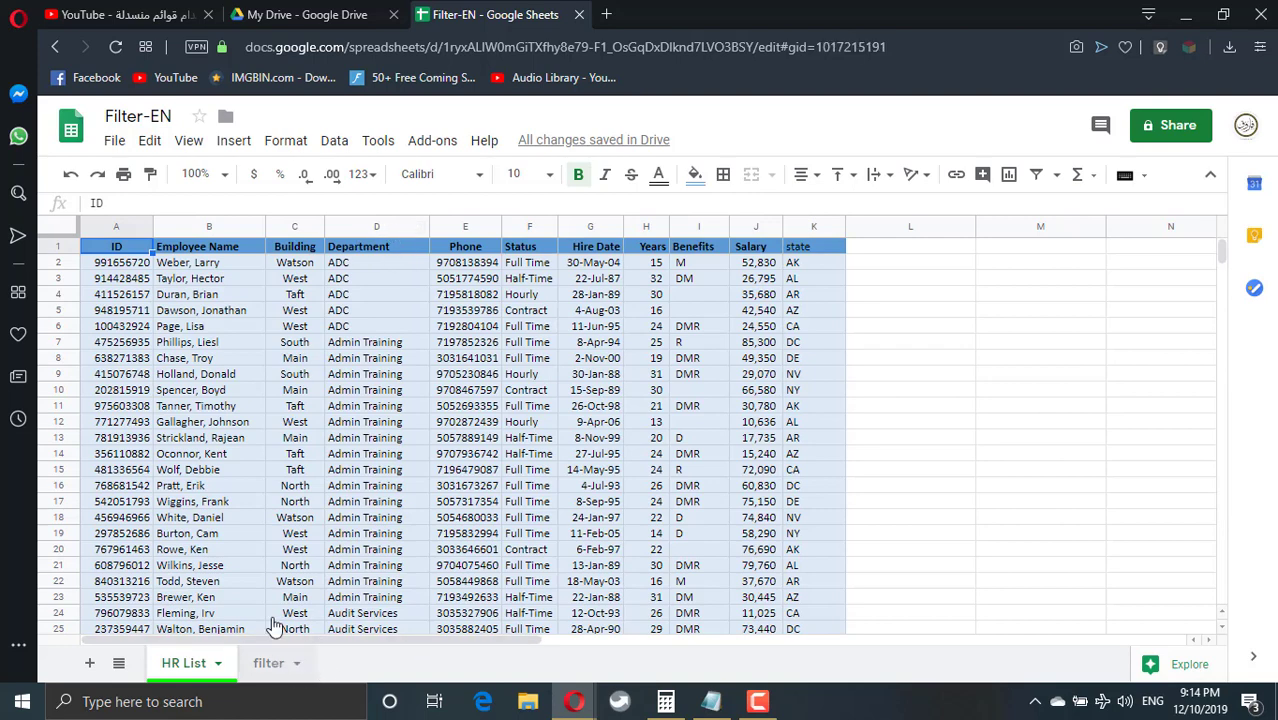
{"action": "left_click", "coordinate": [268, 663]}
{"action": "left_click", "coordinate": [228, 202]}
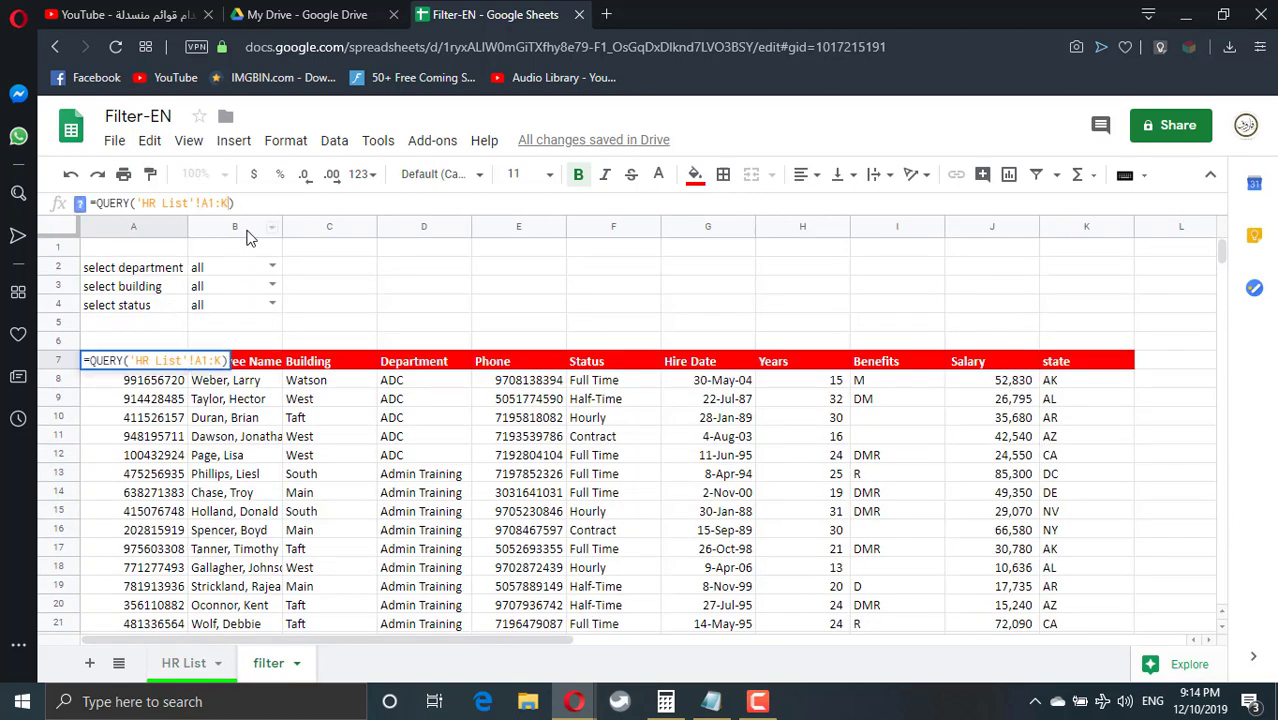
{"action": "type", "text": ","}
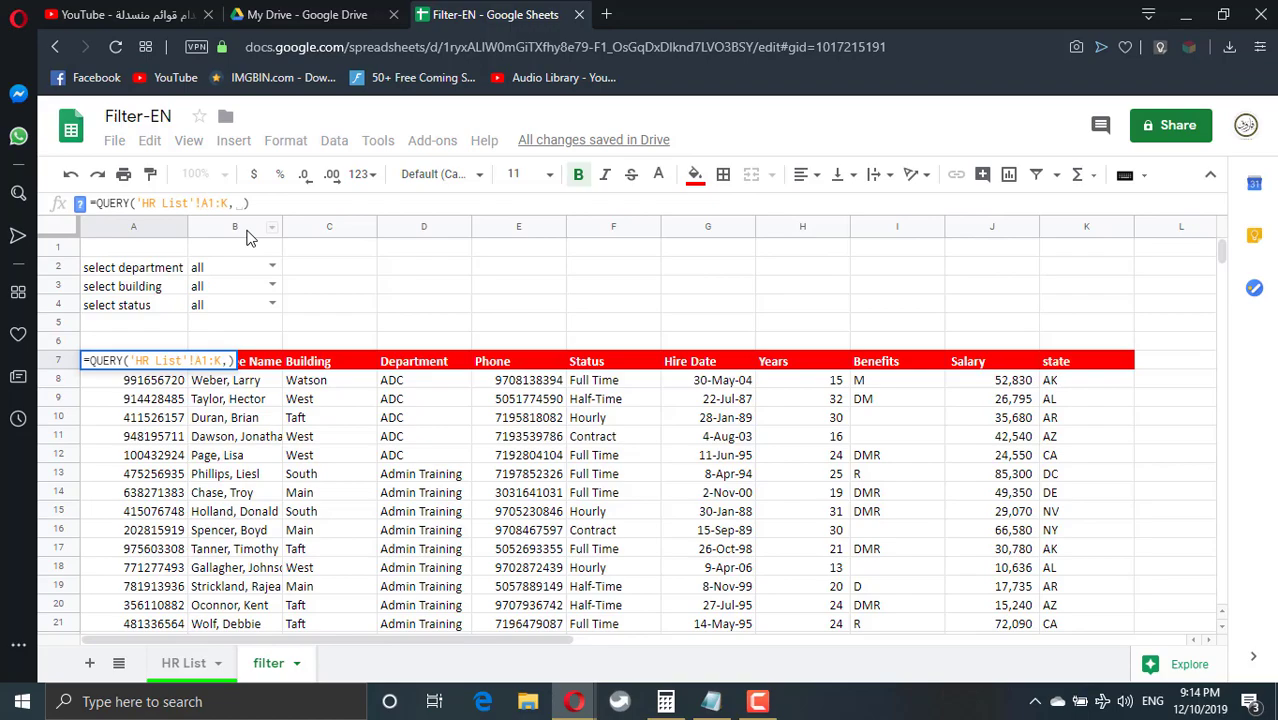
{"action": "type", "text": "\"select "}
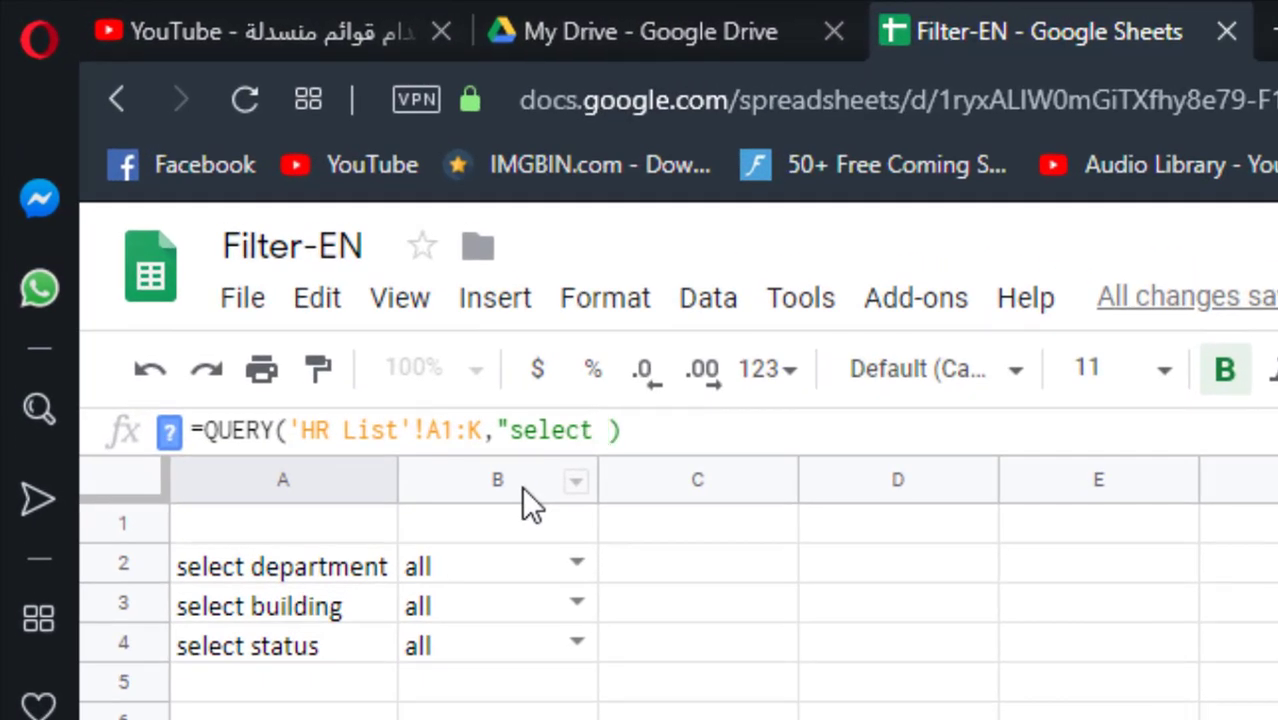
{"action": "type", "text": "* wher"}
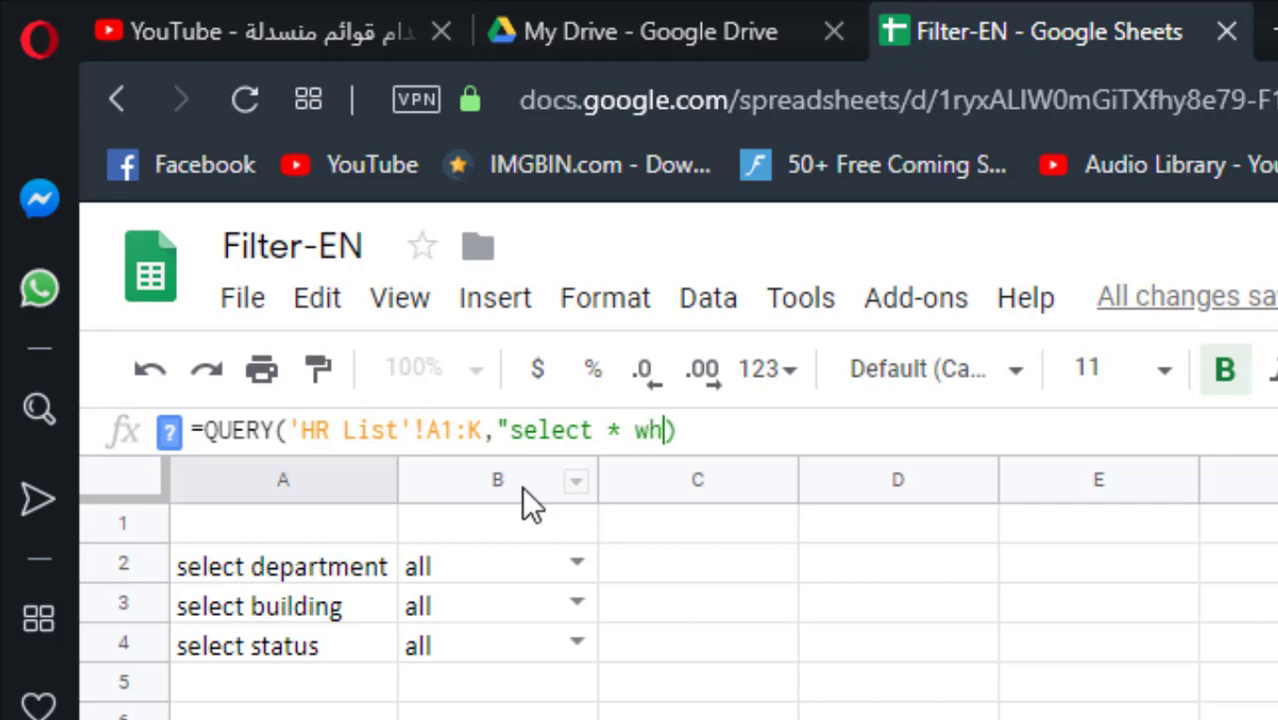
{"action": "type", "text": "e D"}
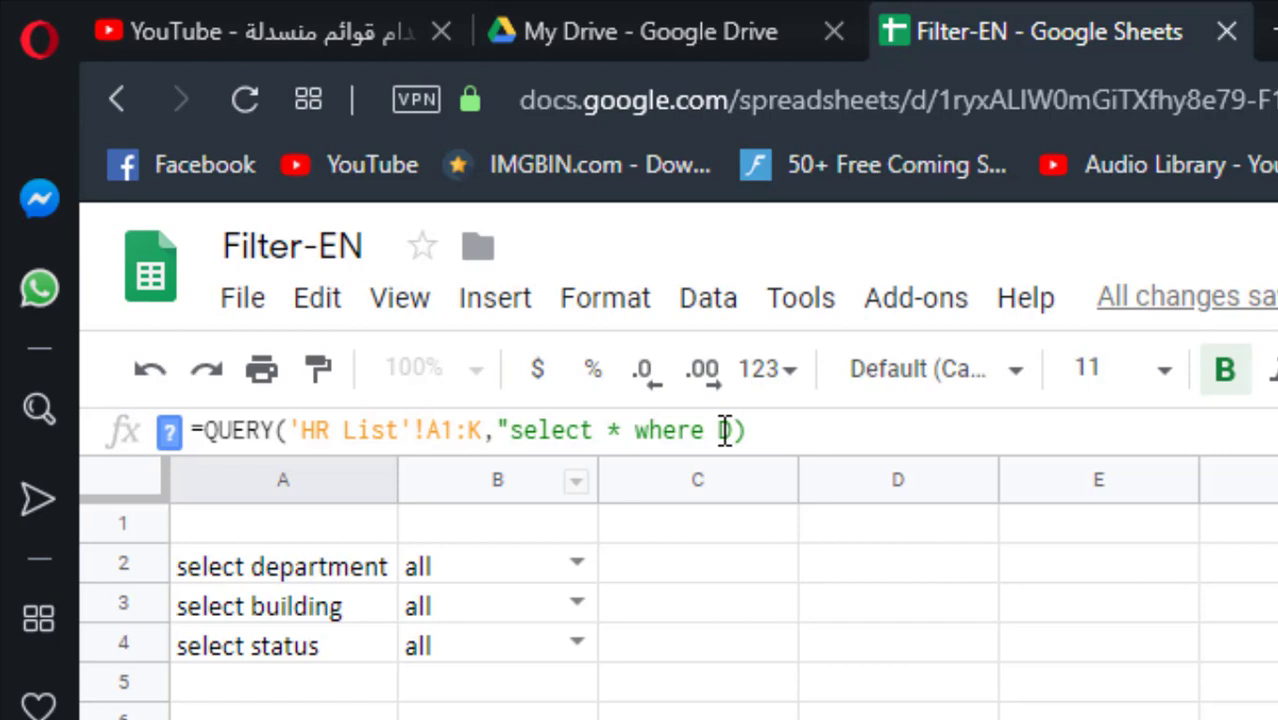
{"action": "type", "text": "= 'ADC"}
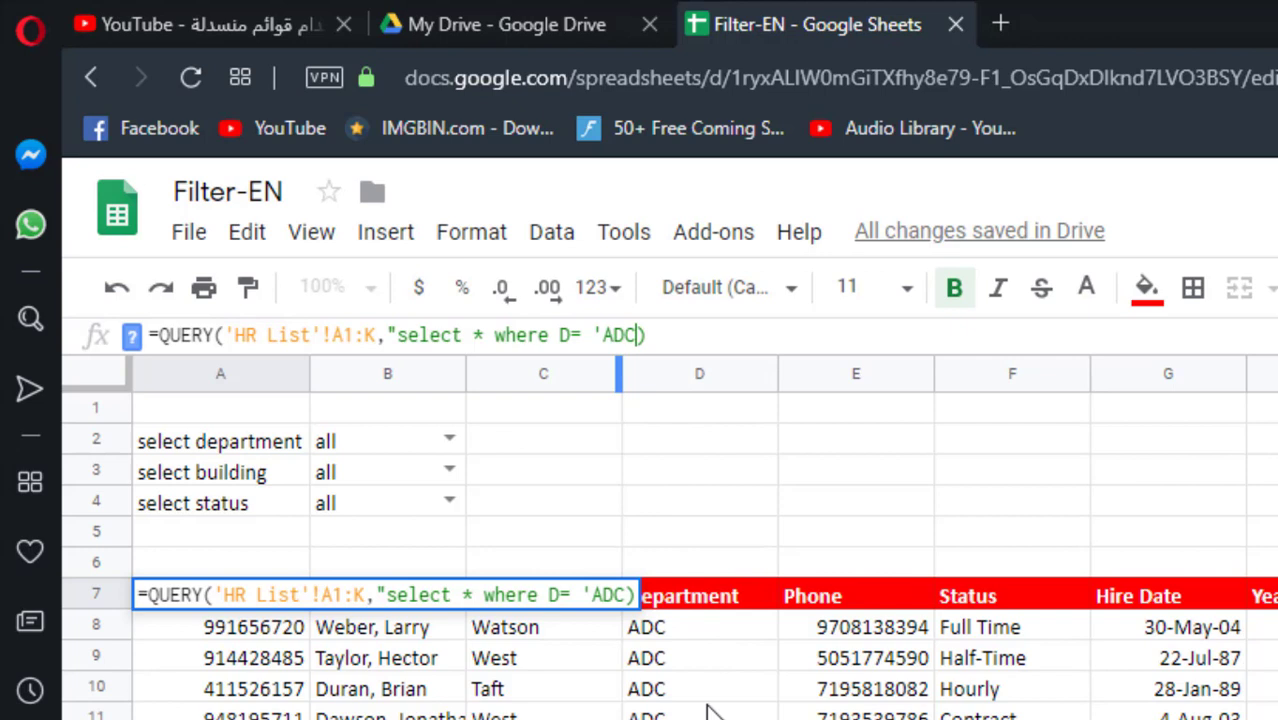
{"action": "type", "text": "'"}
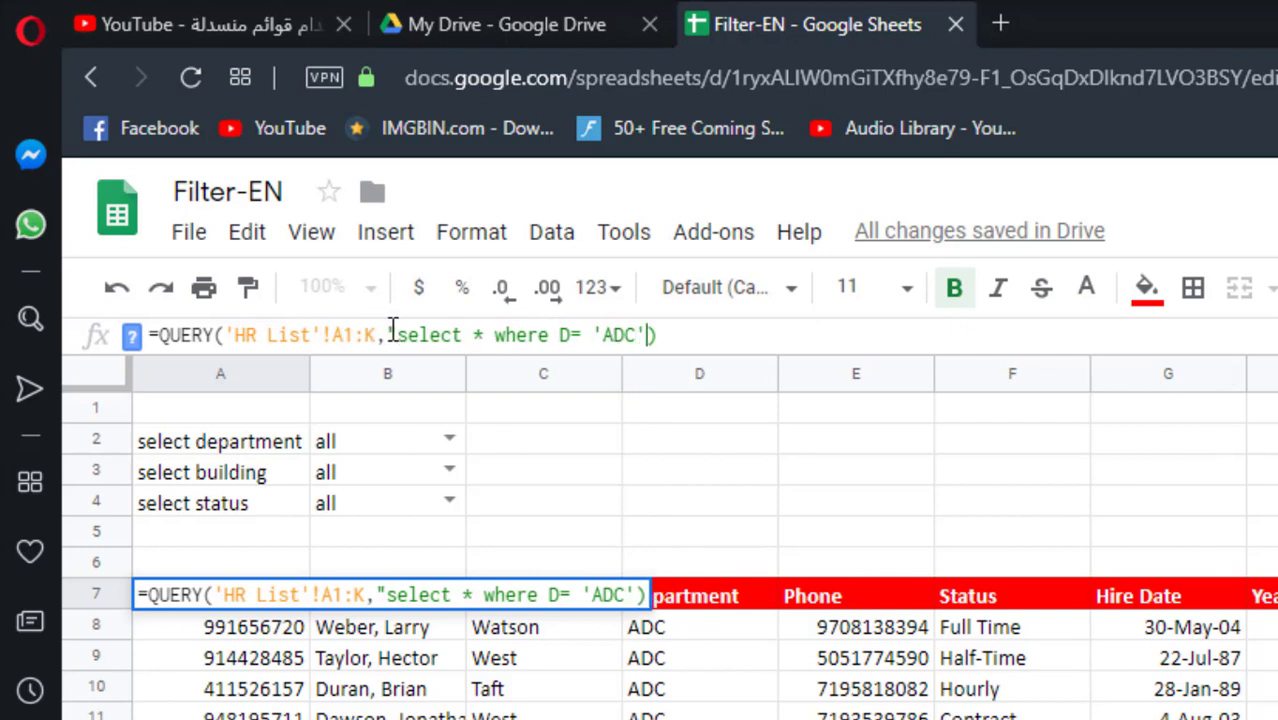
{"action": "type", "text": "\""}
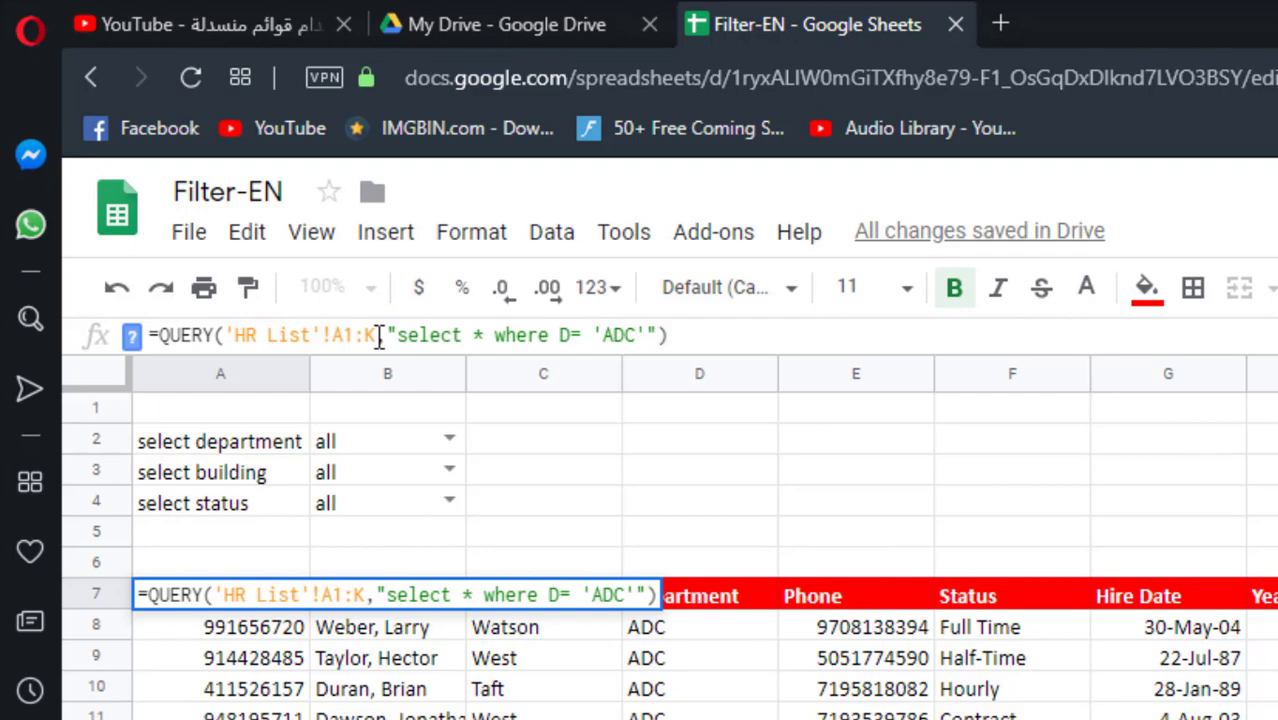
{"action": "key", "text": "Return"}
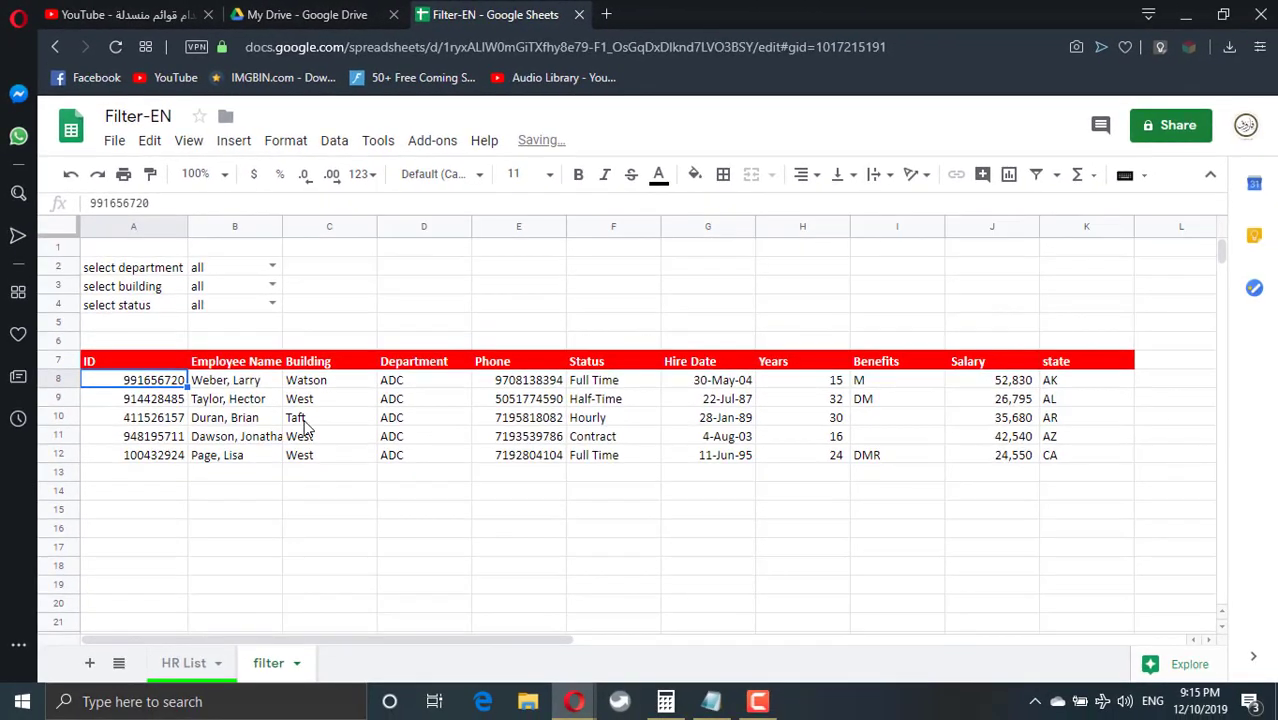
{"action": "left_click", "coordinate": [130, 361]}
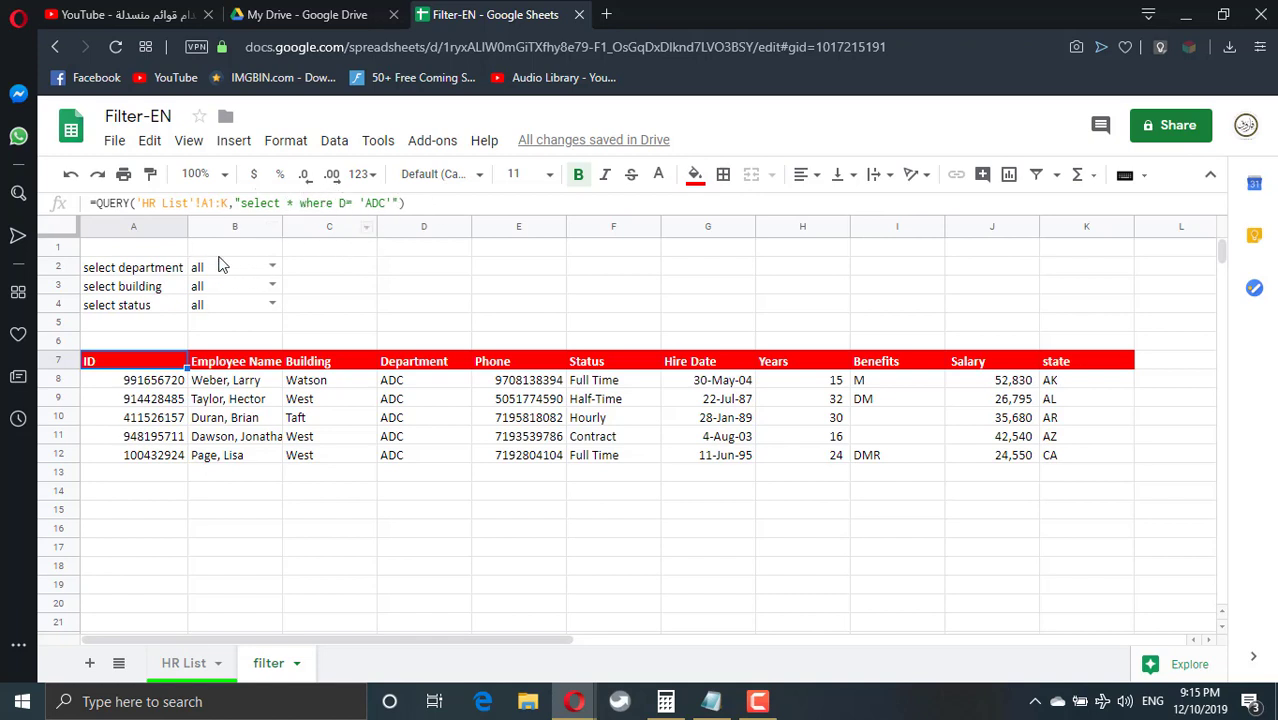
{"action": "left_click", "coordinate": [424, 267]}
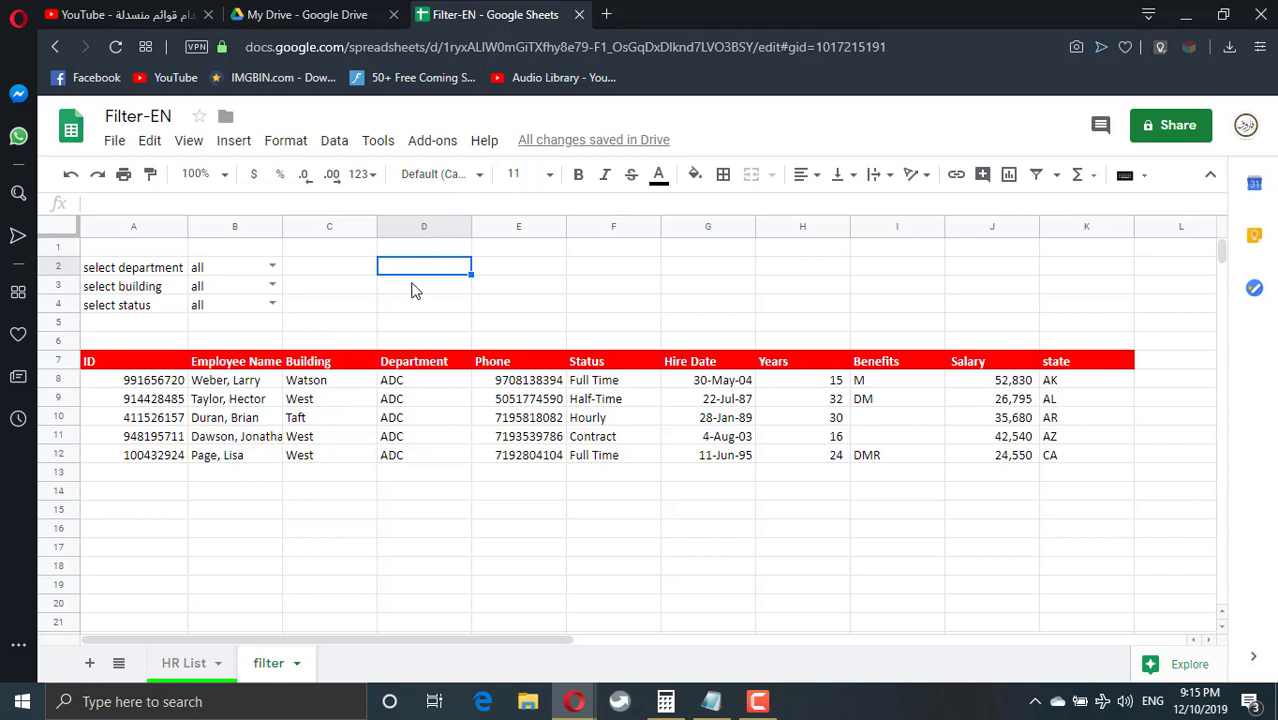
Enter =IF(B2="all","","and D = '"&B2&"'") in D2.
{"action": "type", "text": "=IF("}
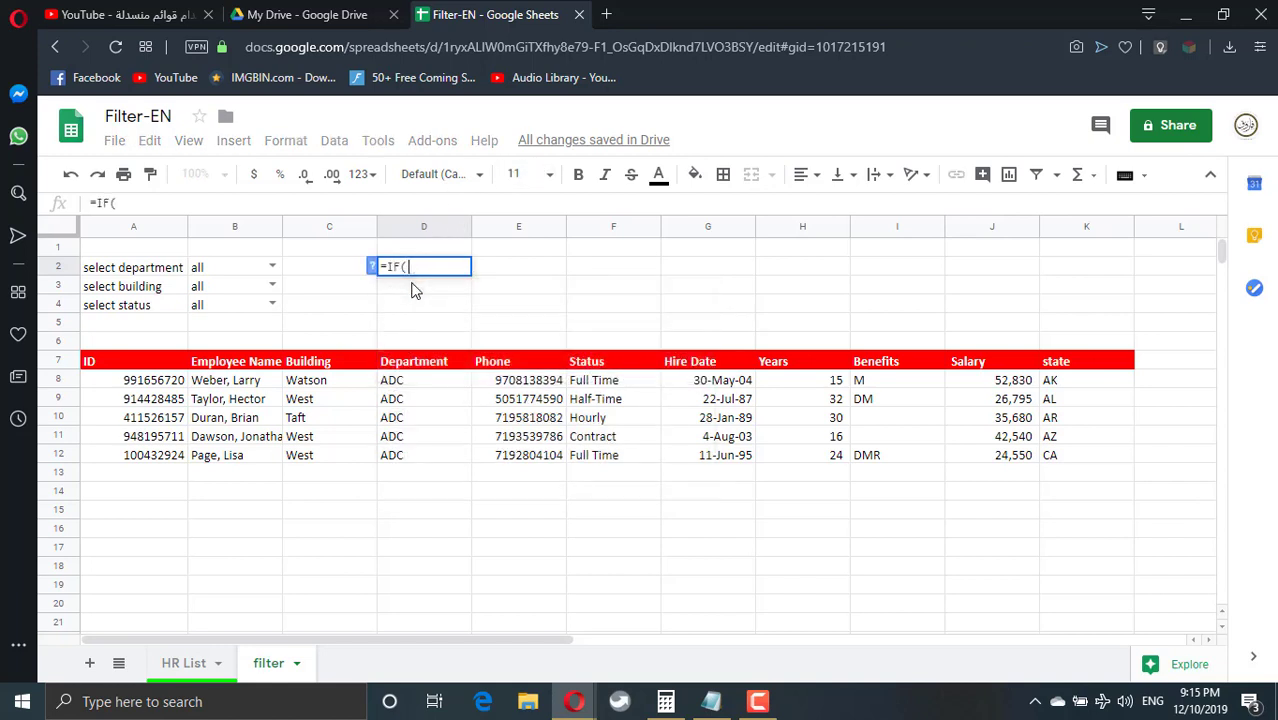
{"action": "left_click", "coordinate": [200, 273]}
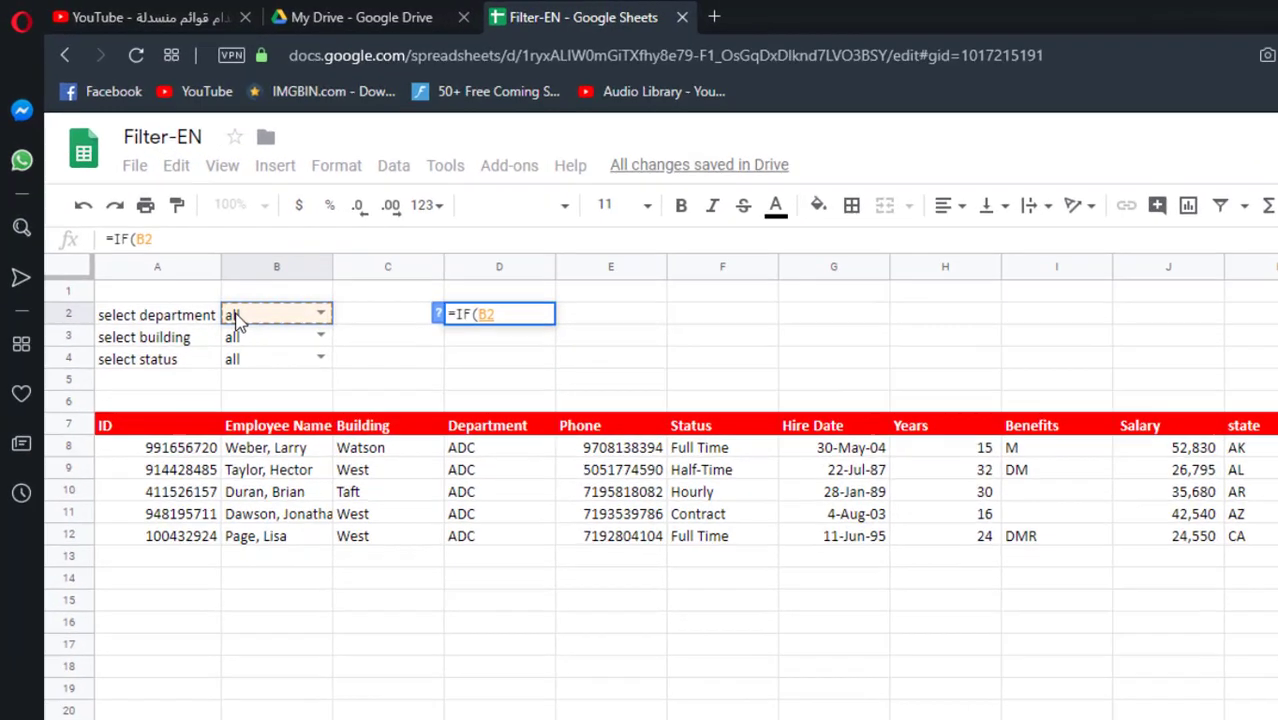
{"action": "type", "text": "="}
{"action": "type", "text": "\"all"}
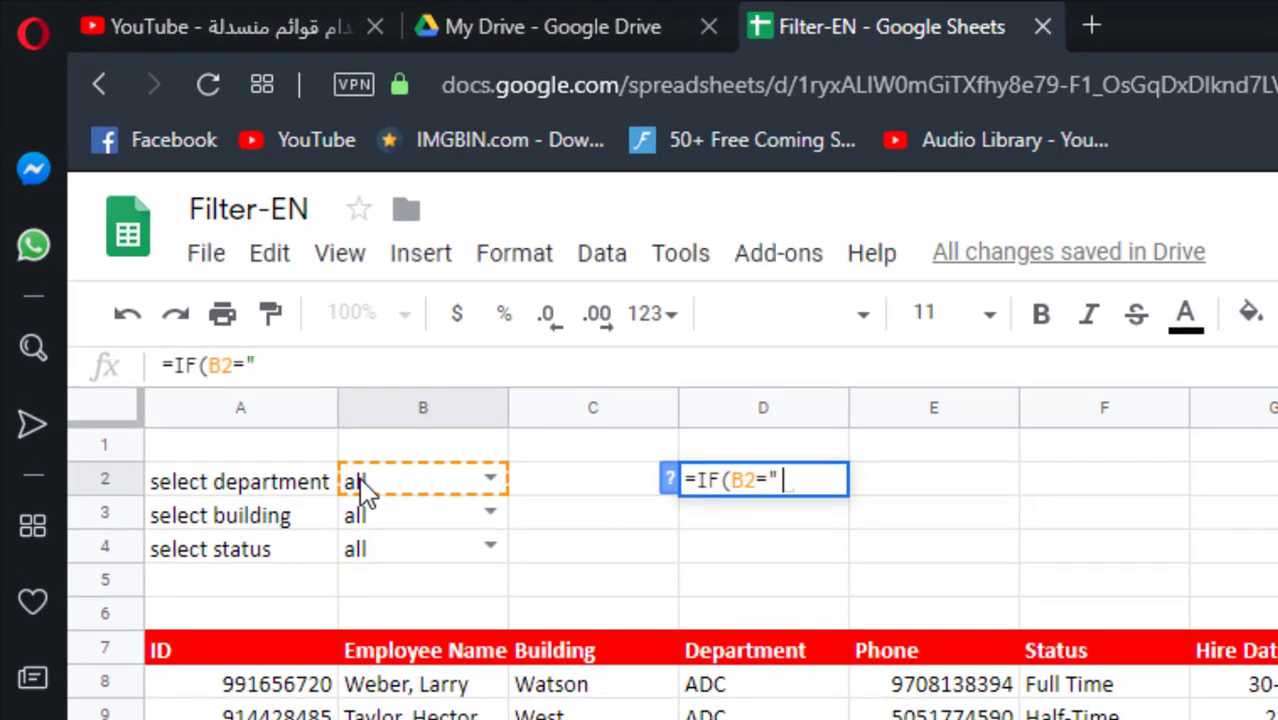
{"action": "key", "text": "BackSpace"}
{"action": "key", "text": "BackSpace"}
{"action": "type", "text": "\""}
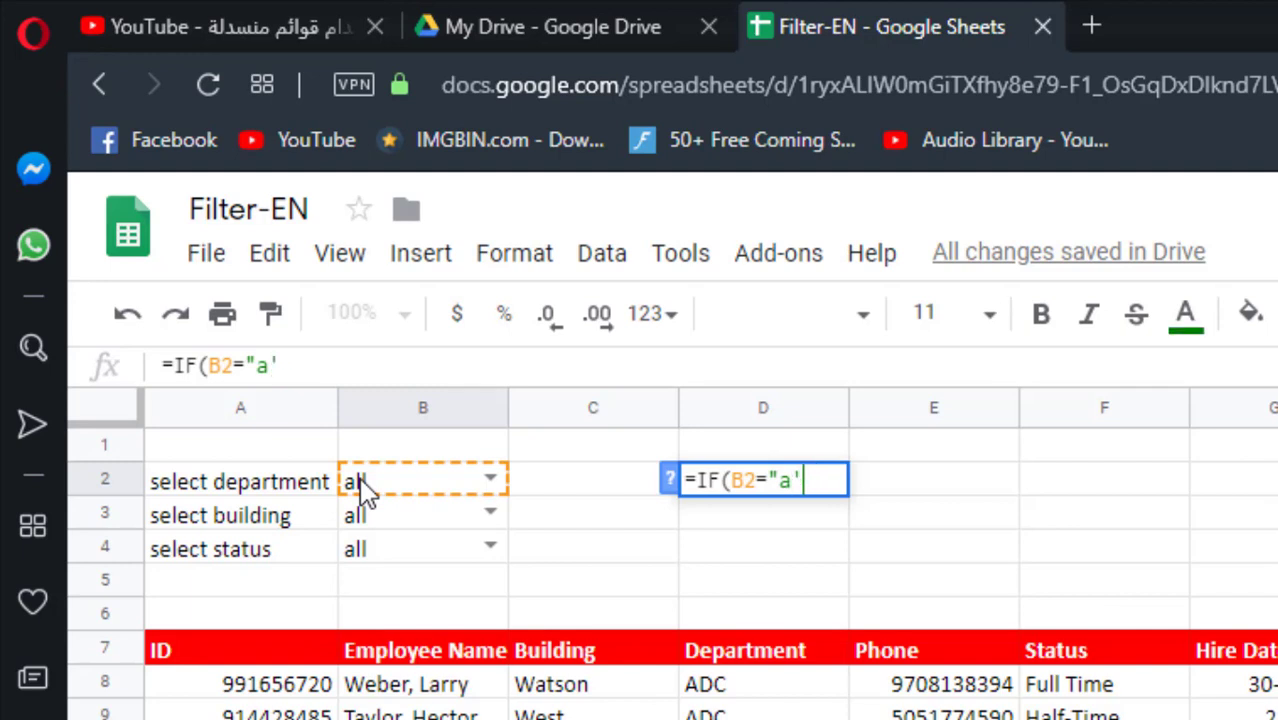
{"action": "key", "text": "BackSpace"}
{"action": "type", "text": "ll\""}
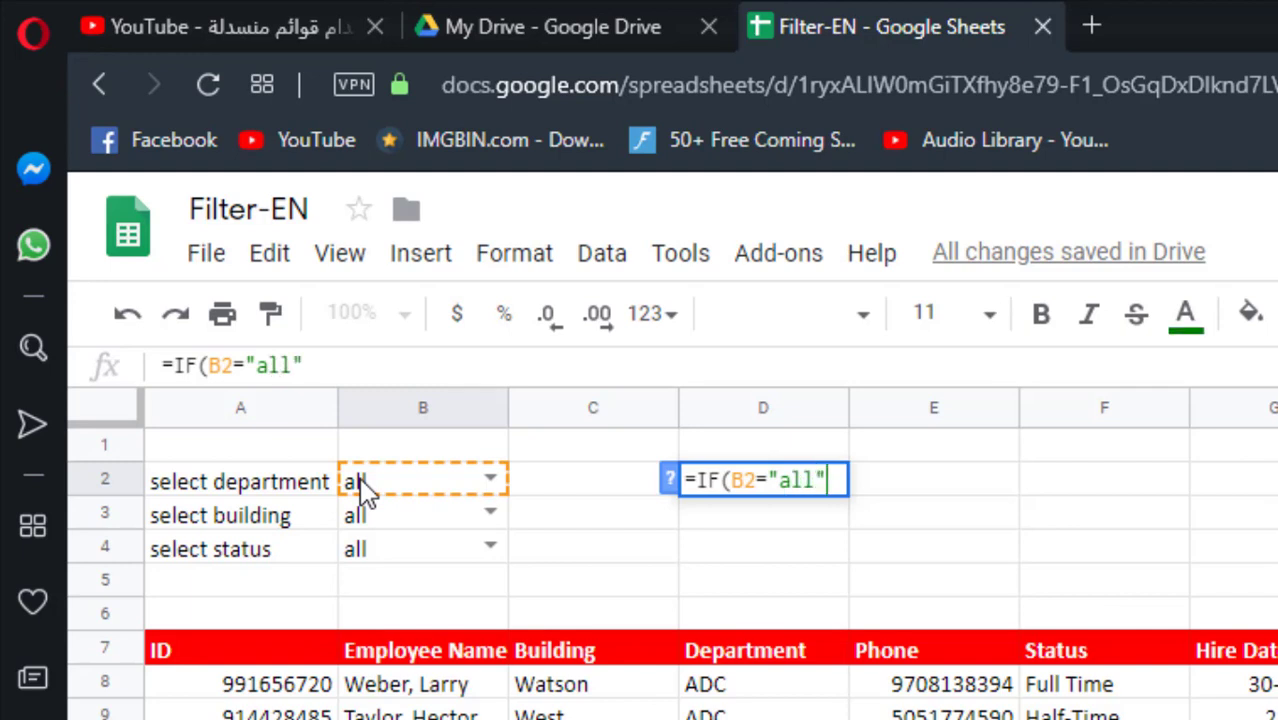
{"action": "type", "text": ","}
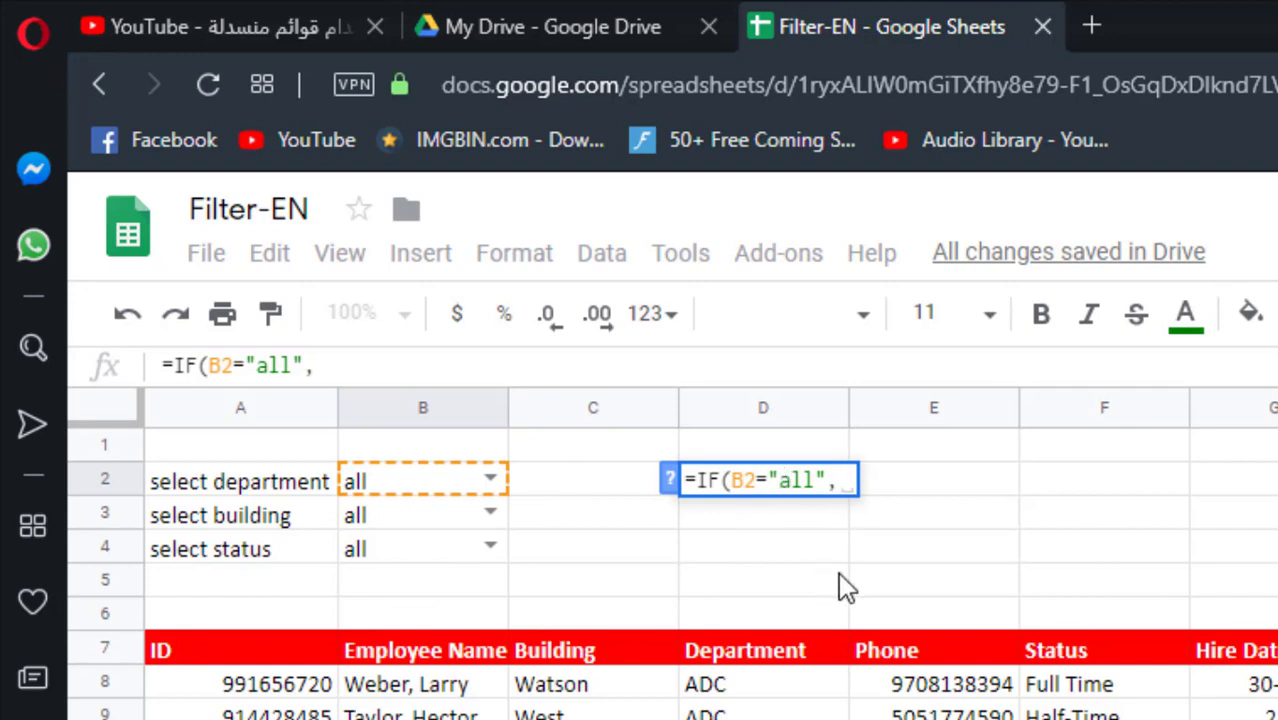
{"action": "type", "text": "\"\""}
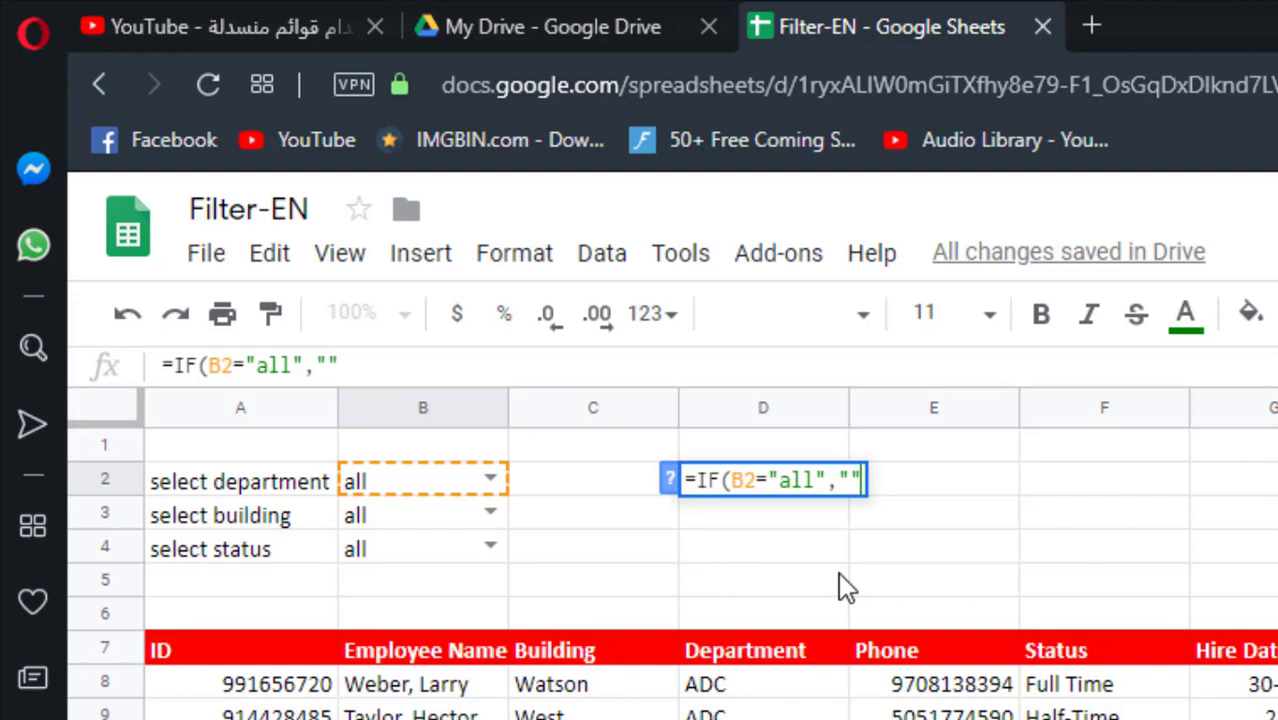
{"action": "type", "text": ","}
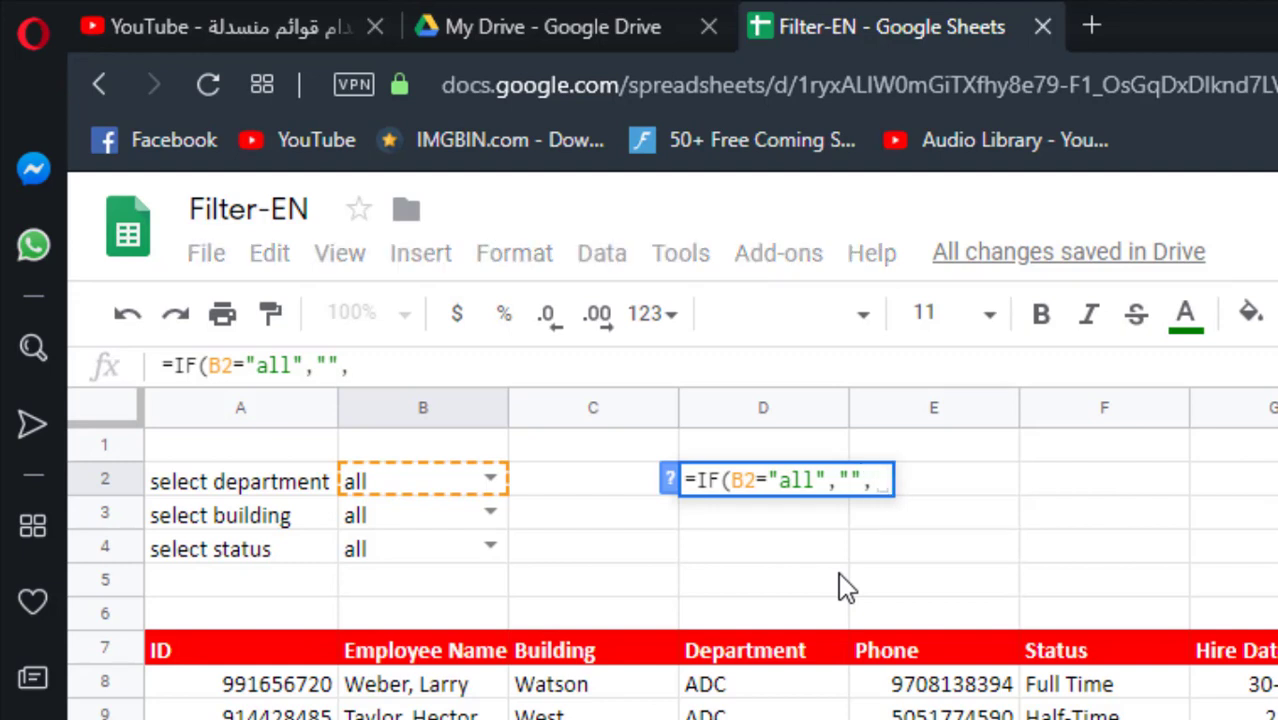
{"action": "type", "text": "\""}
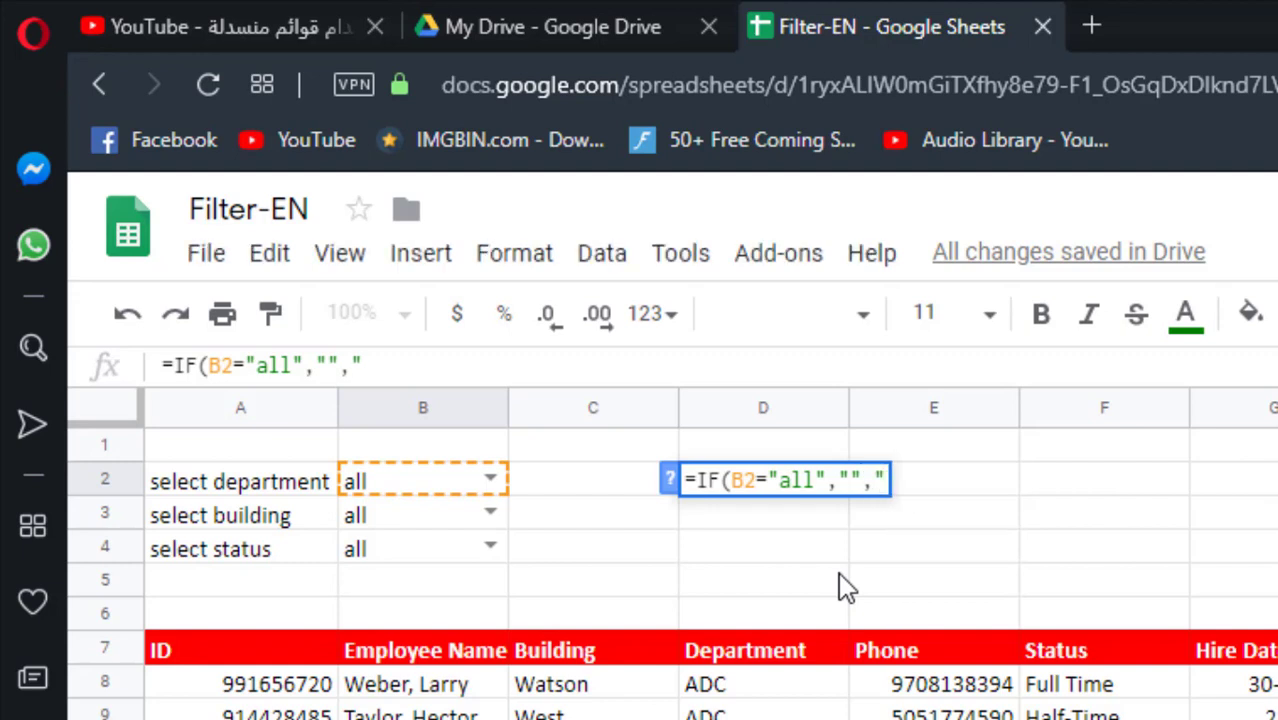
{"action": "type", "text": "an"}
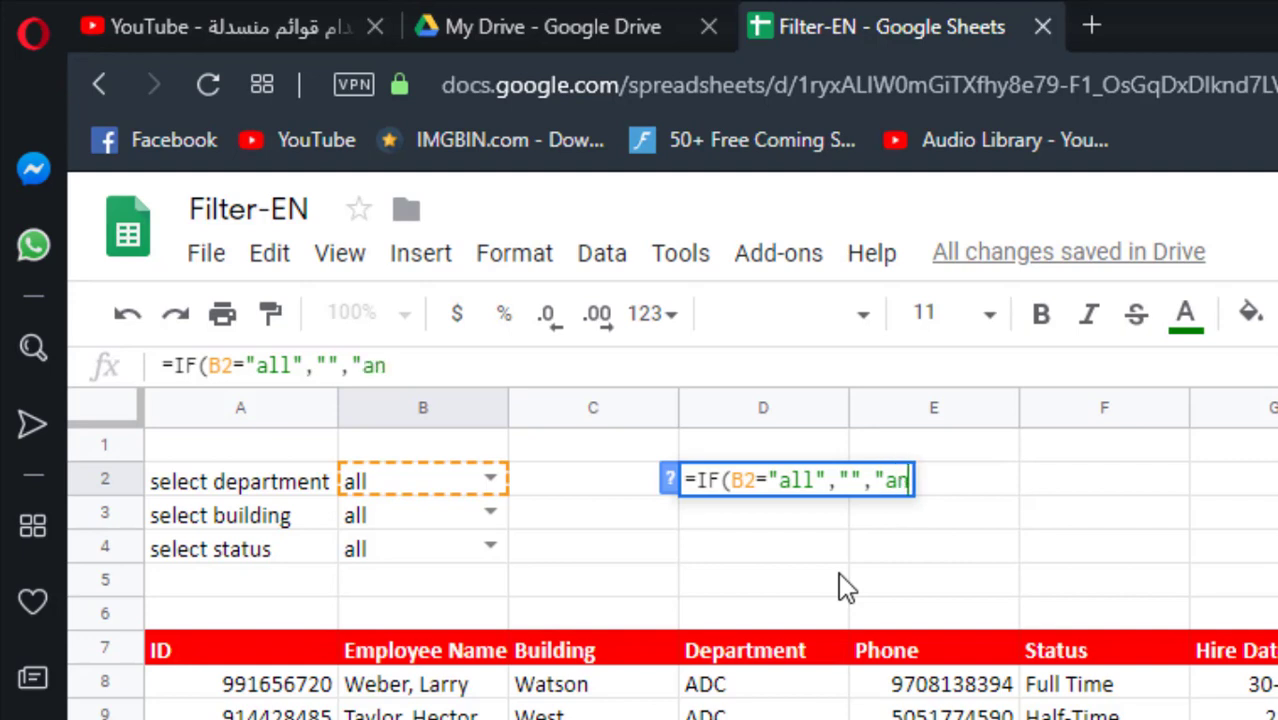
{"action": "type", "text": "d"}
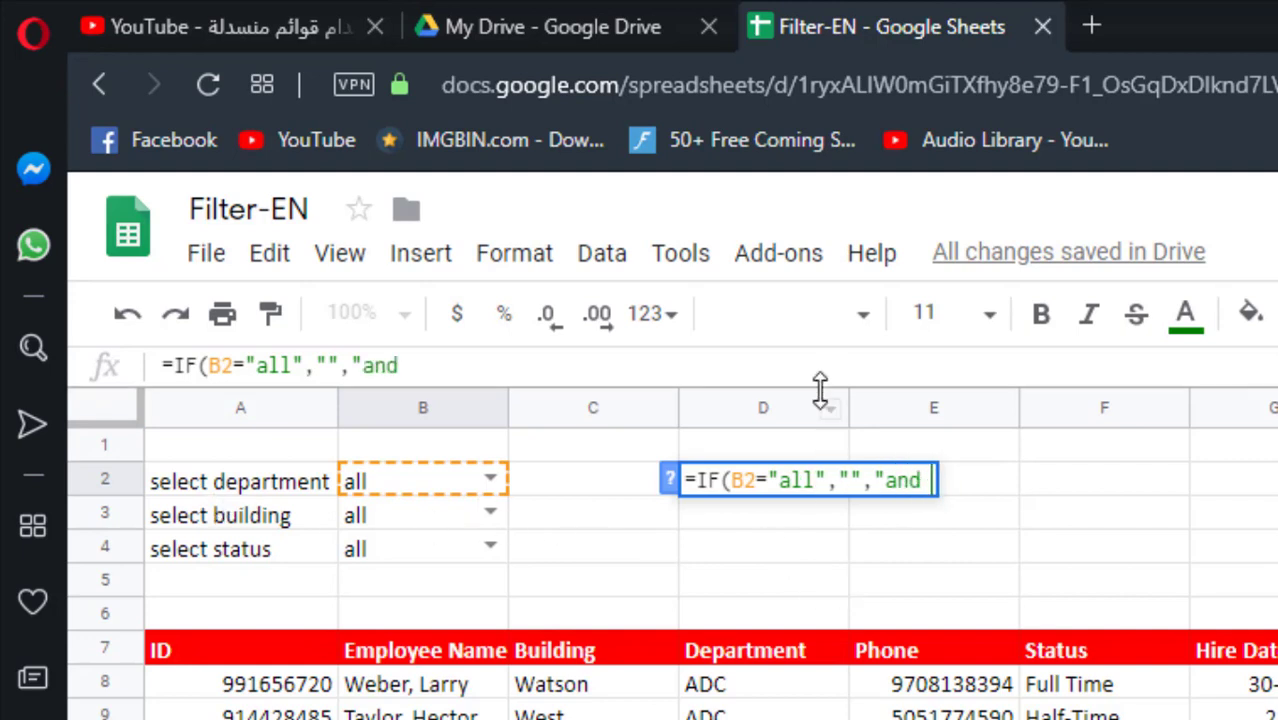
{"action": "type", "text": " D"}
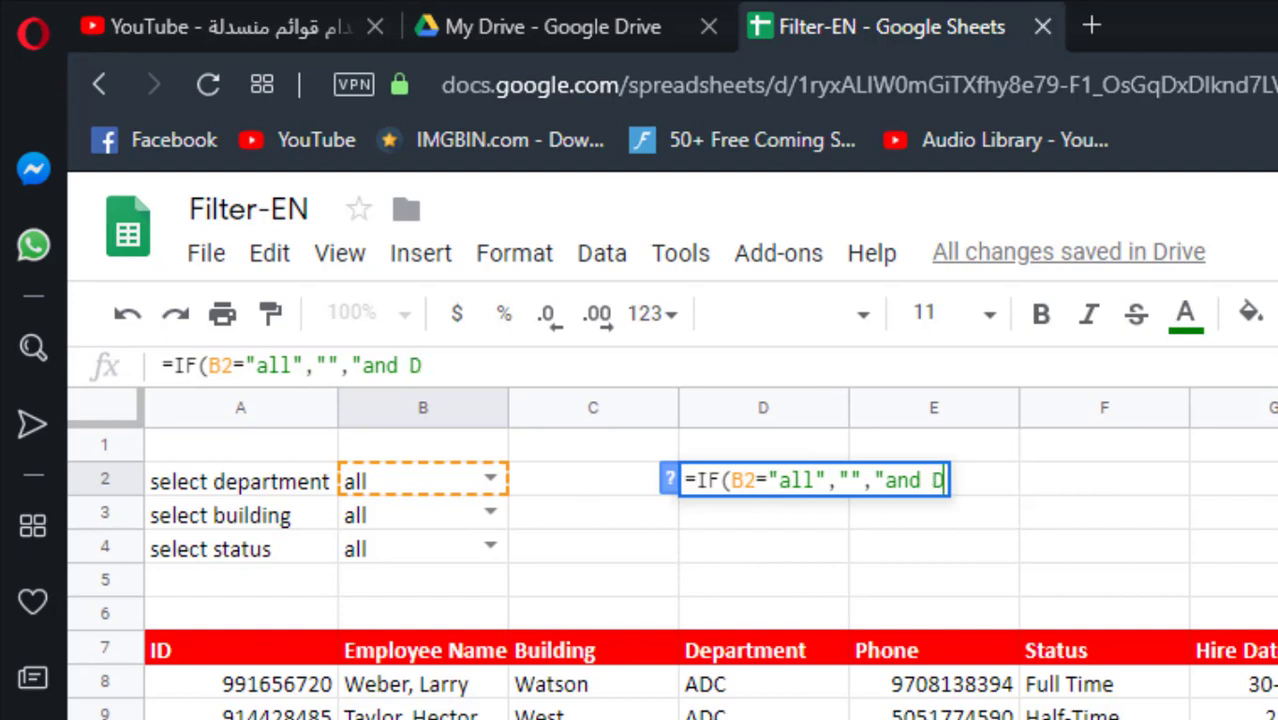
{"action": "type", "text": " ="}
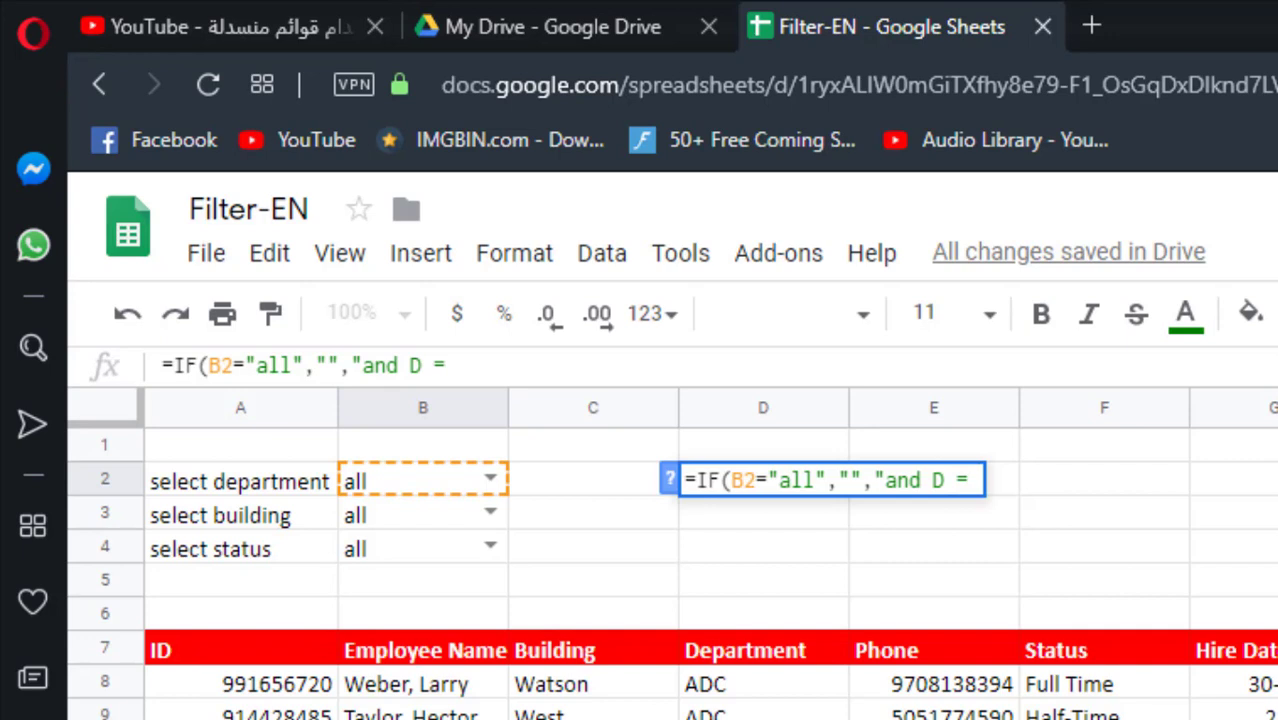
{"action": "type", "text": " '\""}
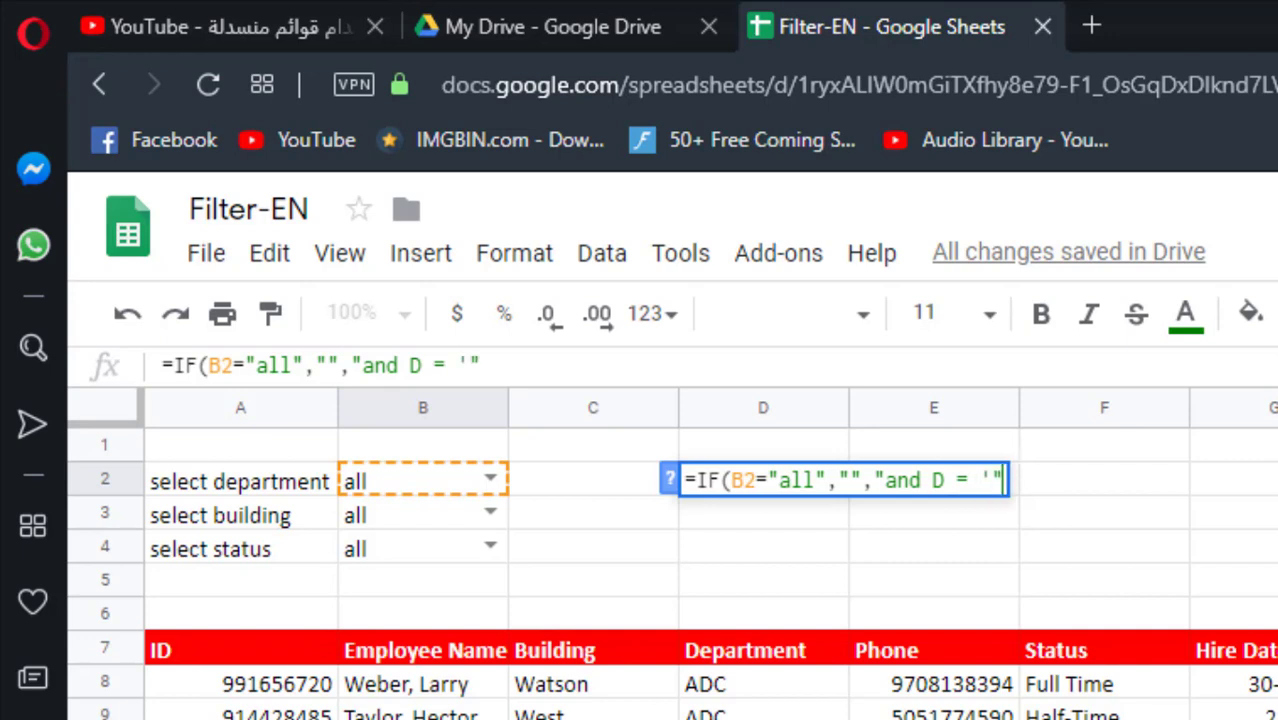
{"action": "type", "text": "&"}
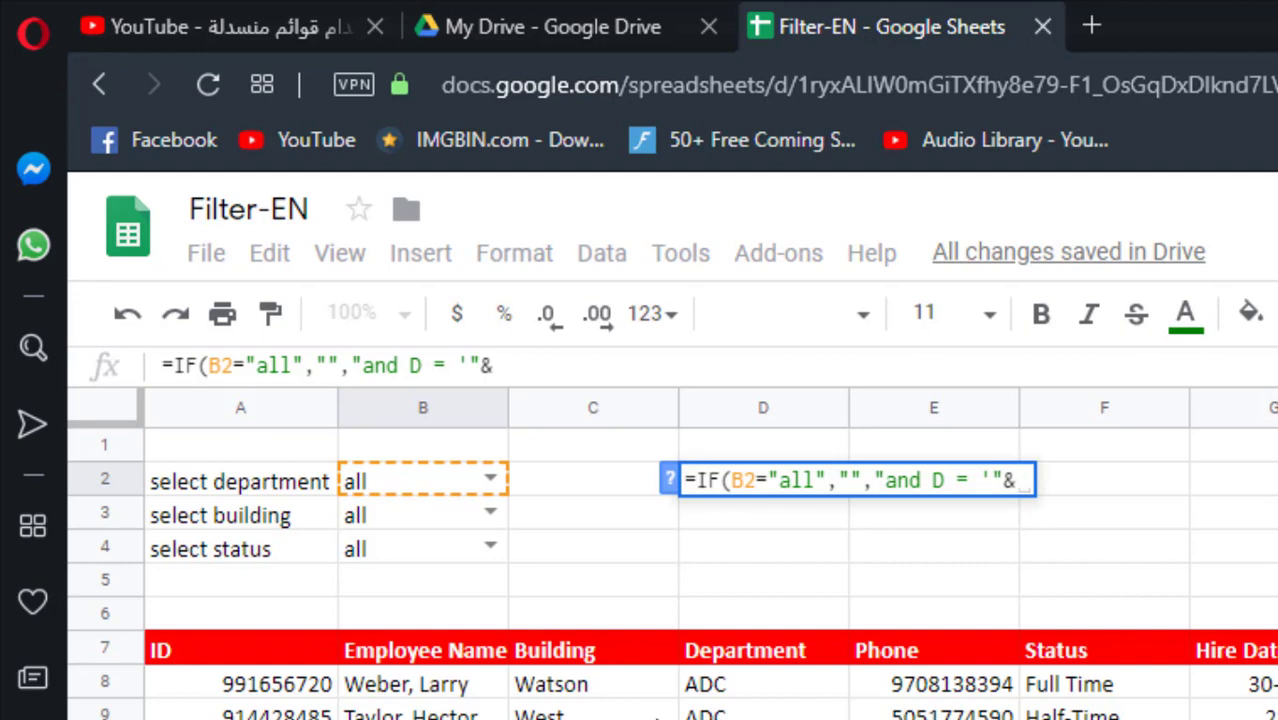
{"action": "left_click", "coordinate": [444, 490]}
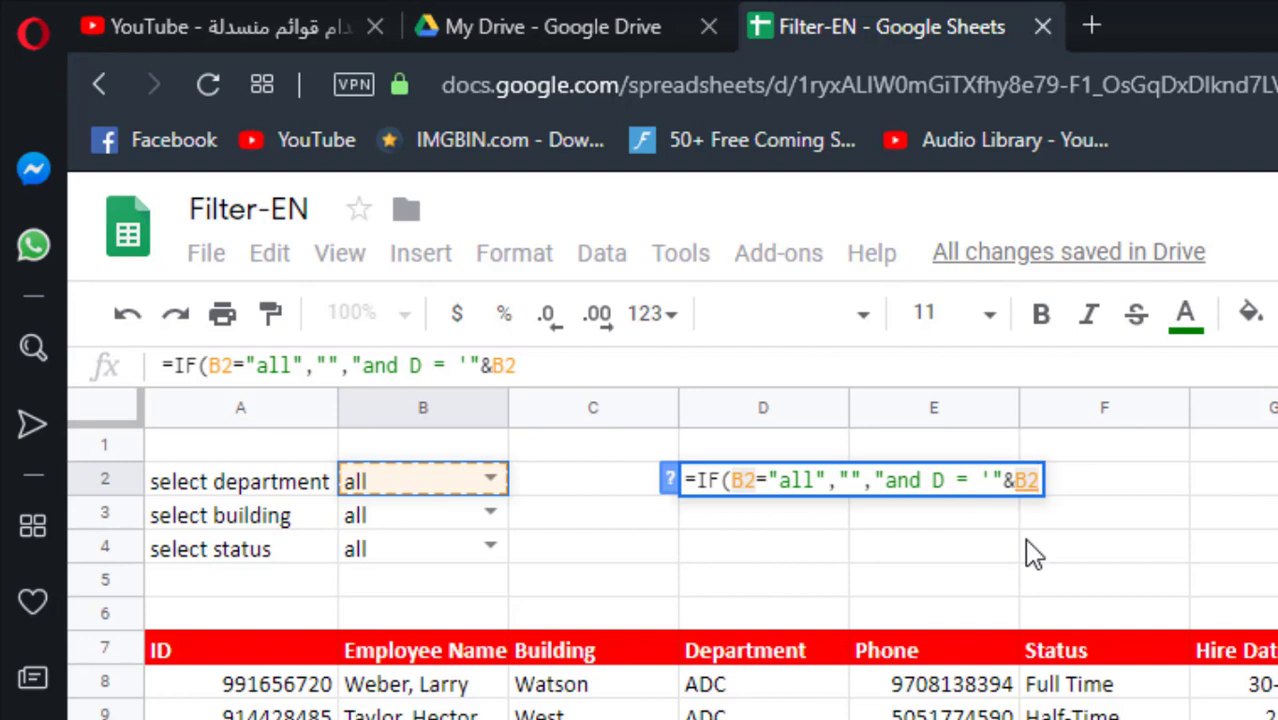
{"action": "type", "text": "&\"'"}
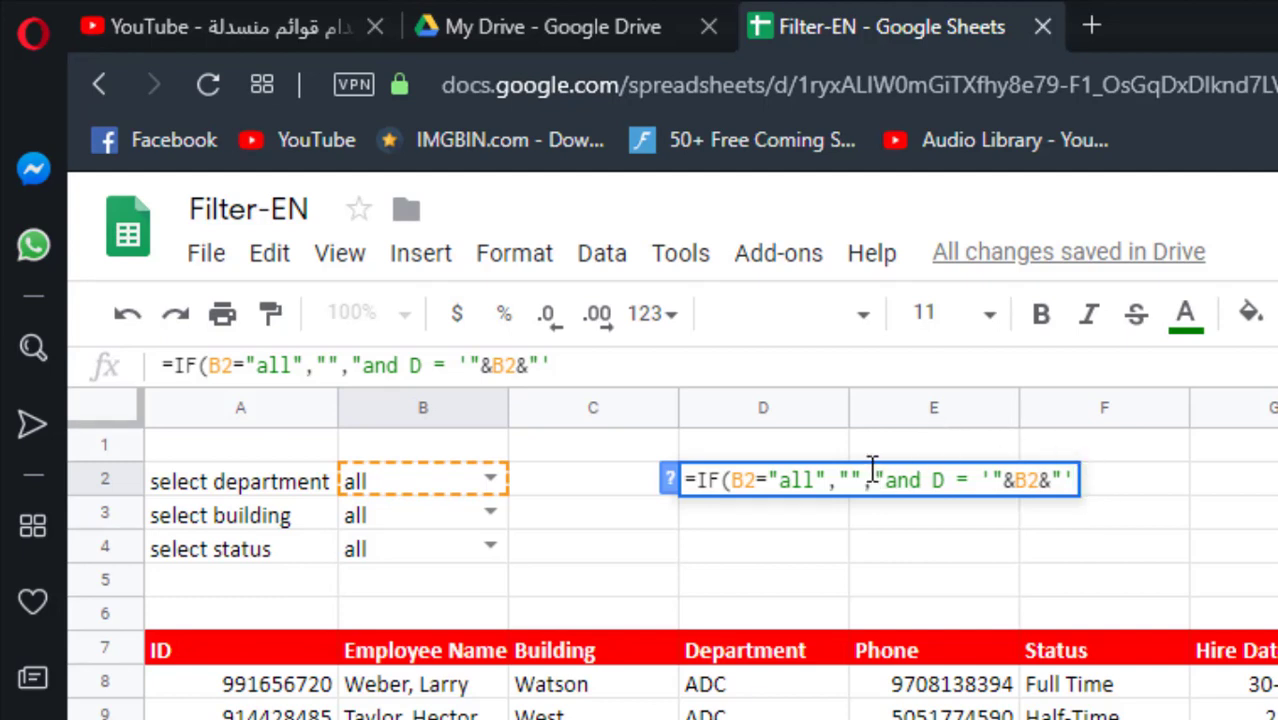
{"action": "type", "text": "\")"}
{"action": "key", "text": "Return"}
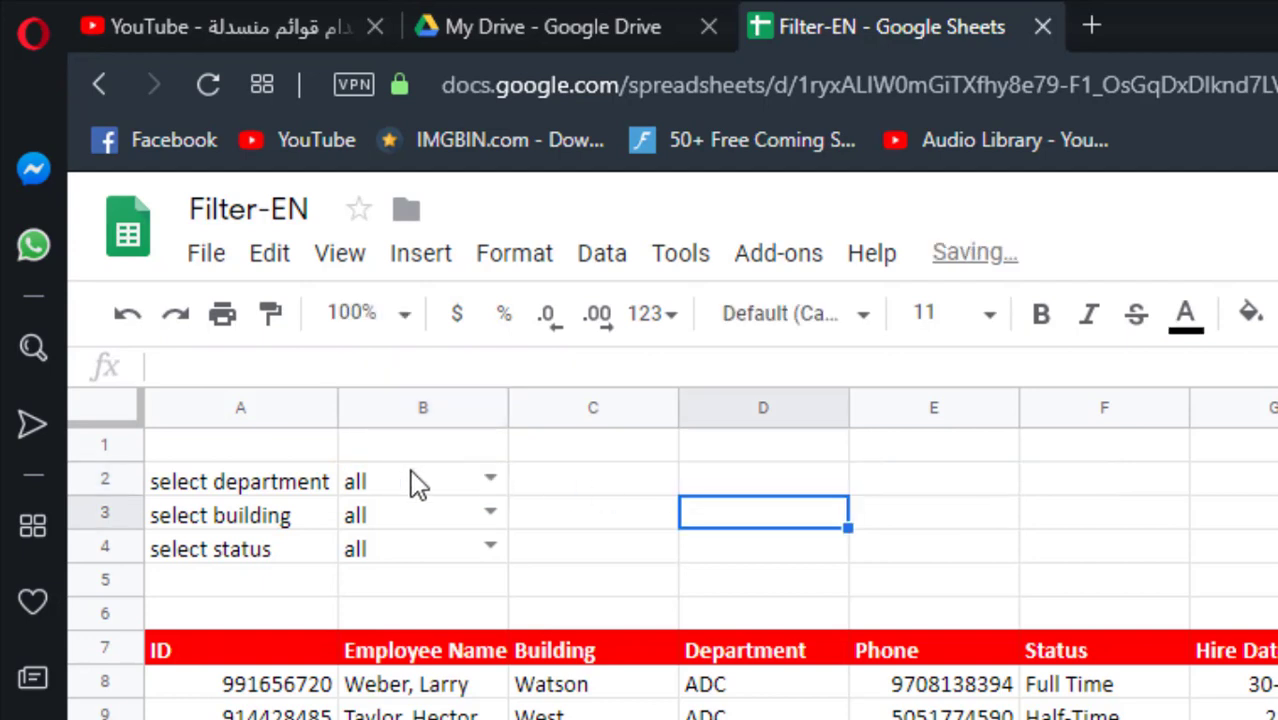
Choose ADC as the department and fill D2's formula down to D4.
{"action": "left_click", "coordinate": [489, 482]}
{"action": "left_click", "coordinate": [445, 567]}
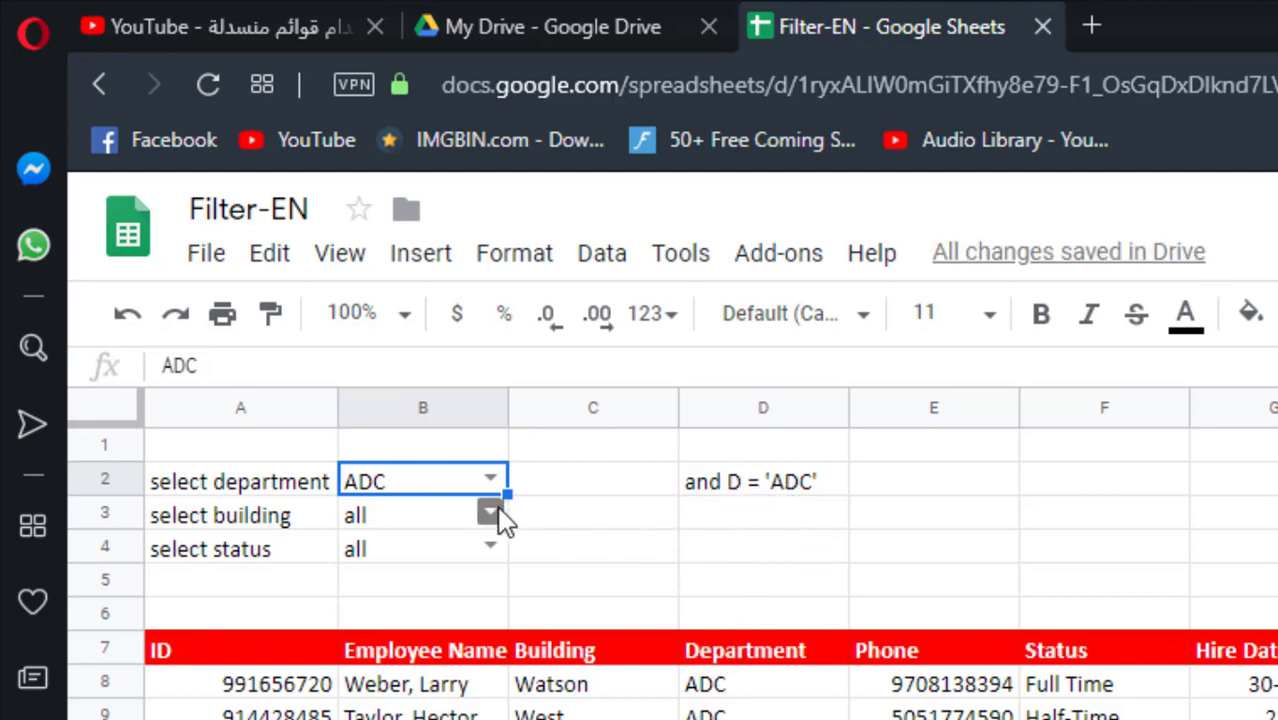
{"action": "left_click", "coordinate": [790, 488]}
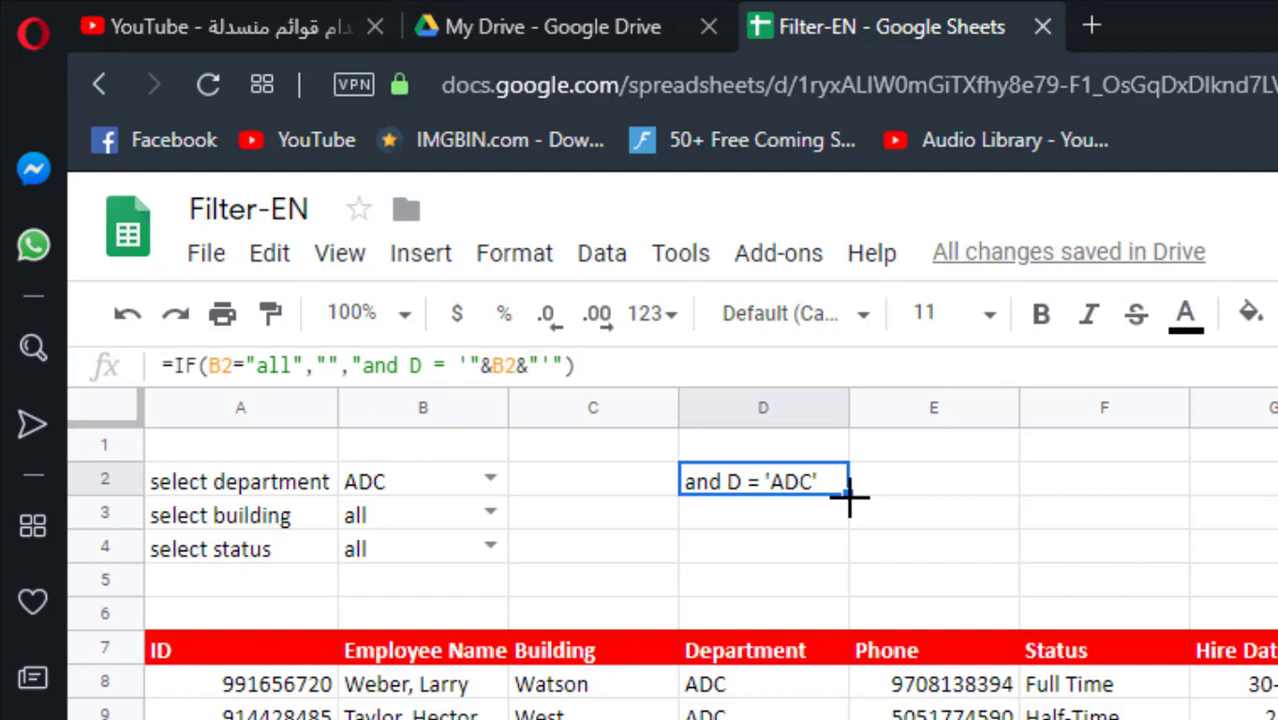
{"action": "left_click_drag", "start_coordinate": [848, 495], "coordinate": [847, 545]}
Set the building filter to West and the status filter to Hourly.
{"action": "left_click", "coordinate": [503, 508]}
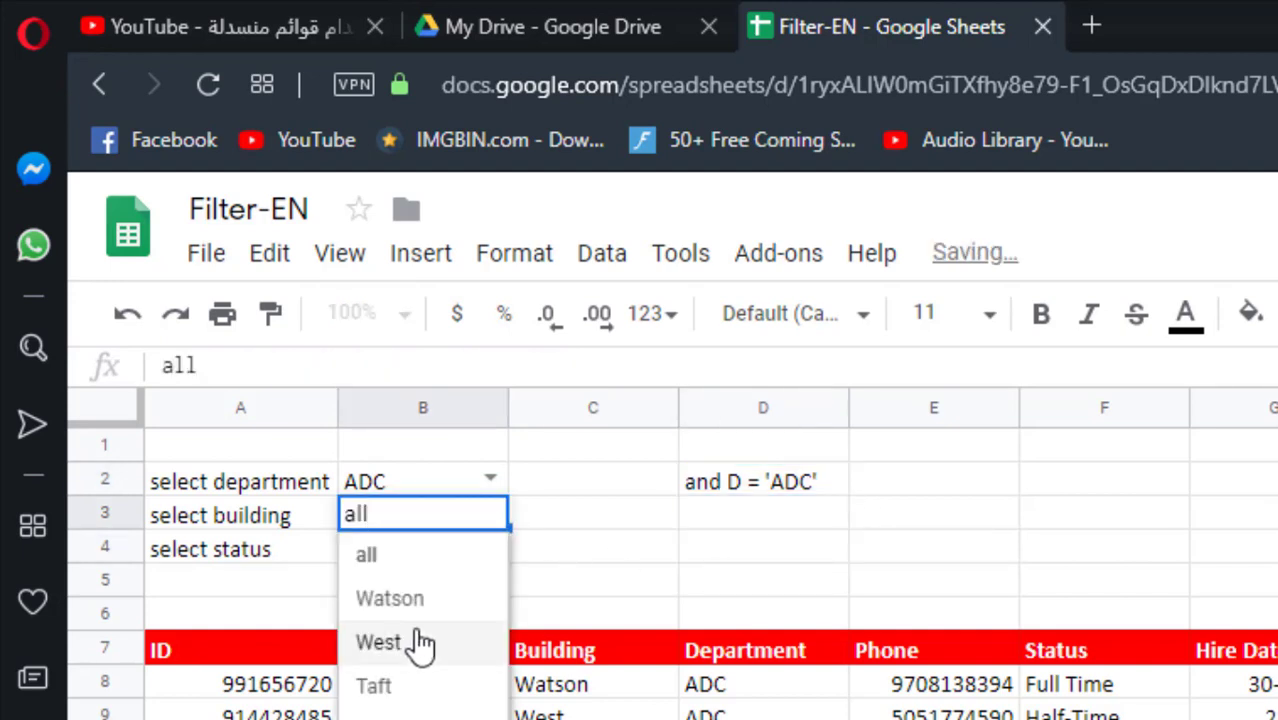
{"action": "left_click", "coordinate": [417, 645]}
{"action": "left_click", "coordinate": [495, 553]}
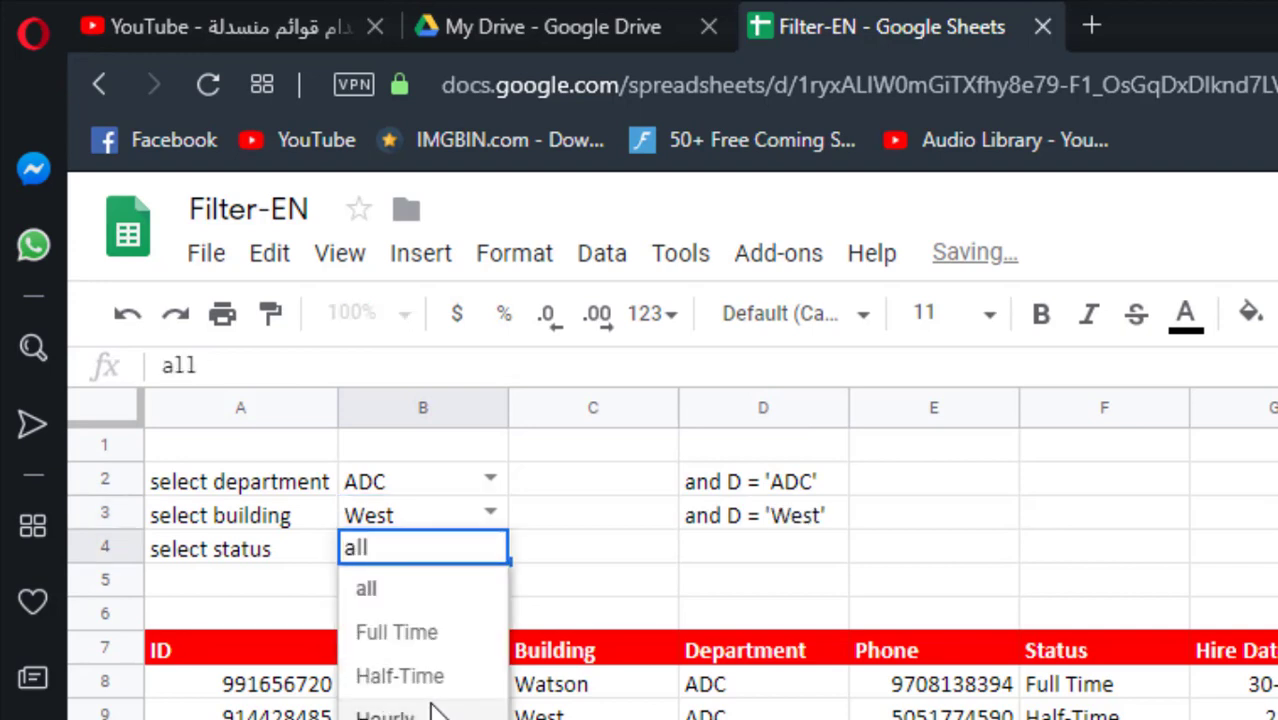
{"action": "left_click", "coordinate": [434, 712]}
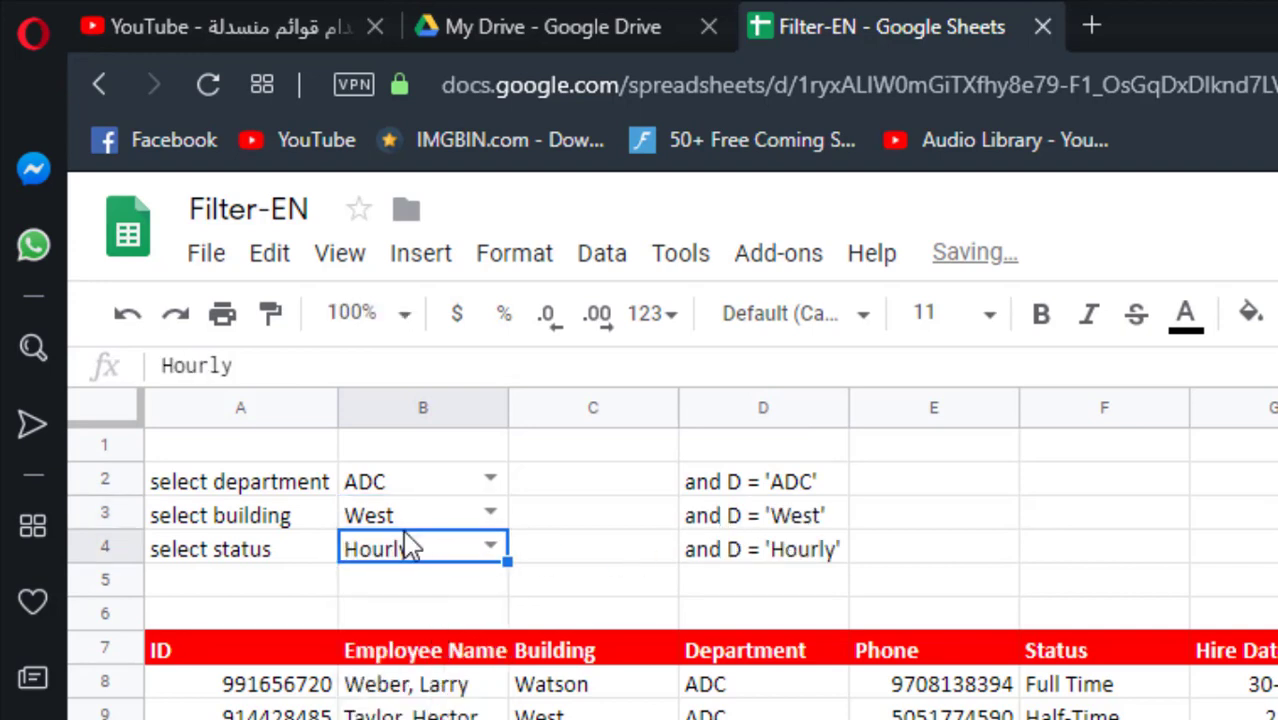
Change D3's condition to test column C, giving "and C = 'West'".
{"action": "left_click", "coordinate": [810, 518]}
{"action": "left_click", "coordinate": [422, 366]}
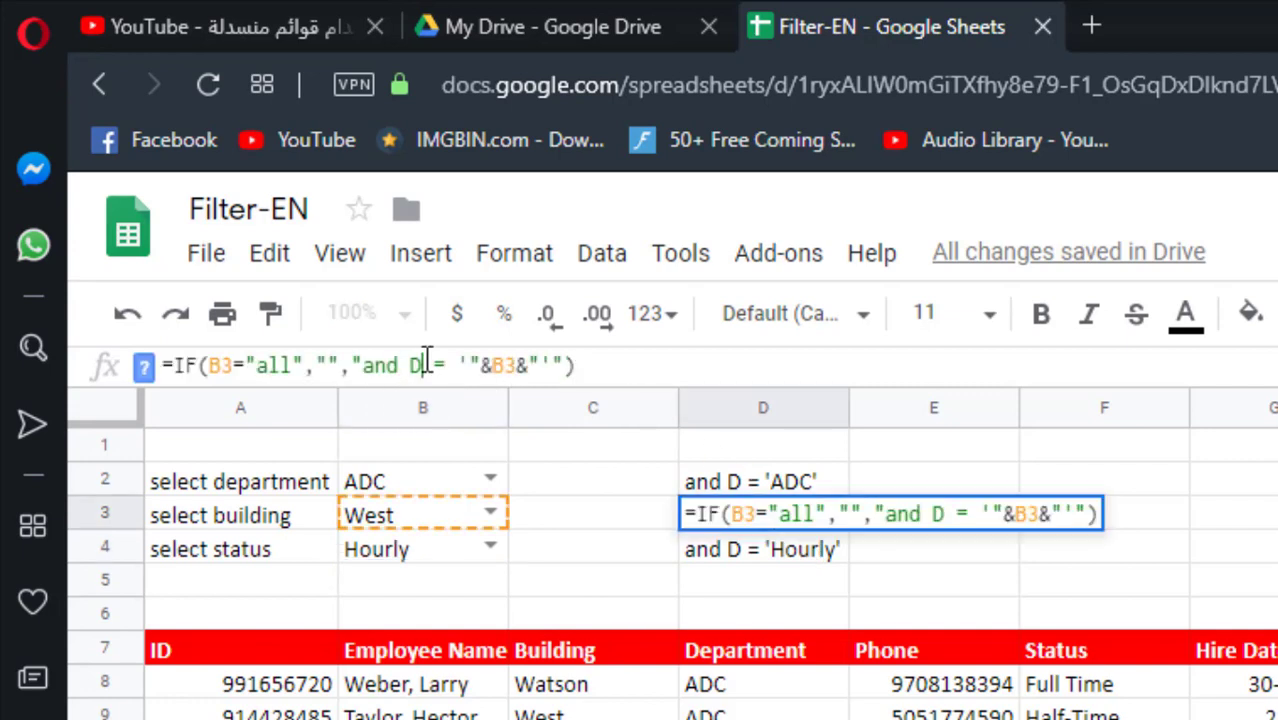
{"action": "key", "text": "BackSpace"}
{"action": "type", "text": "C"}
{"action": "key", "text": "Return"}
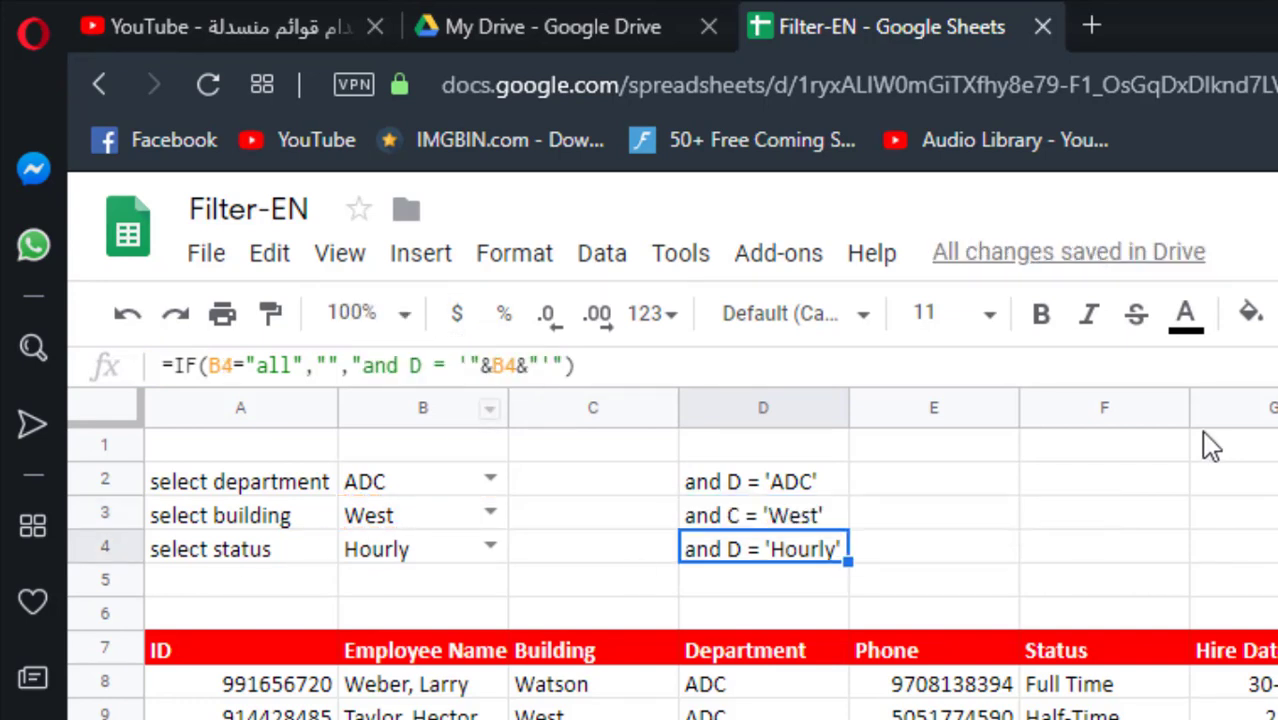
Change D4's condition to test column F, giving "and F = 'Hourly'".
{"action": "double_click", "coordinate": [416, 362]}
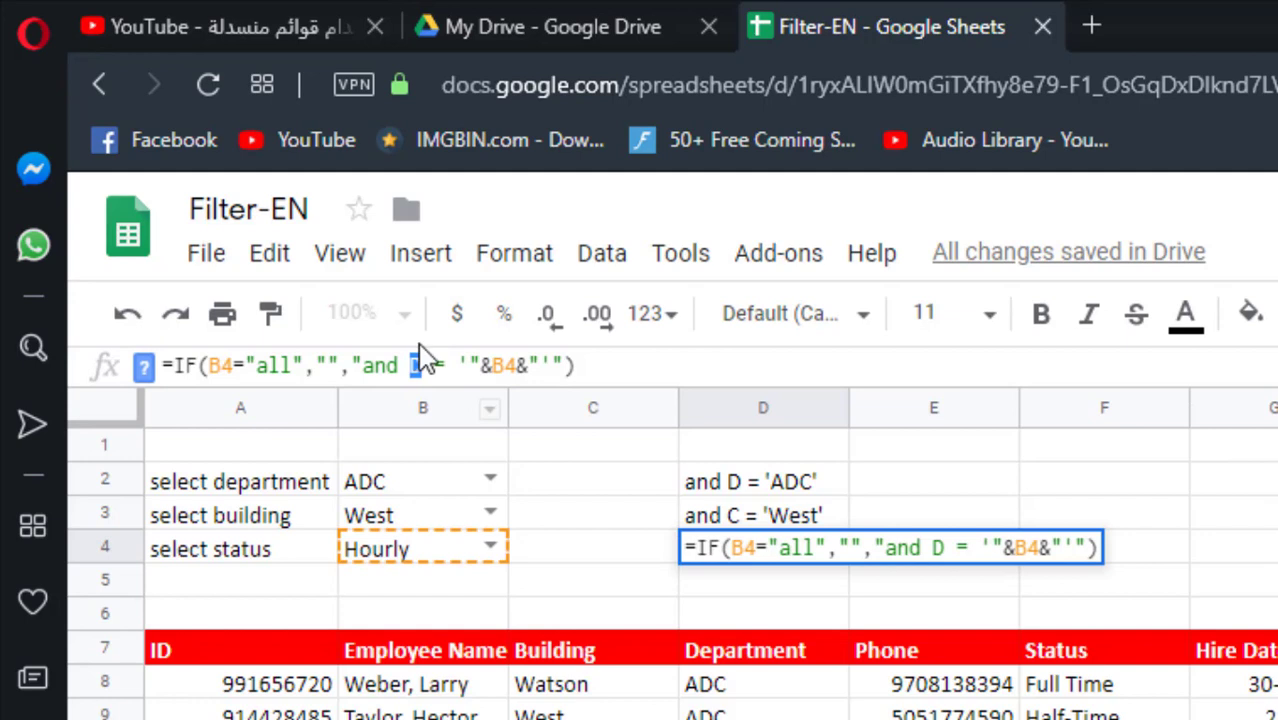
{"action": "type", "text": "F"}
{"action": "key", "text": "Return"}
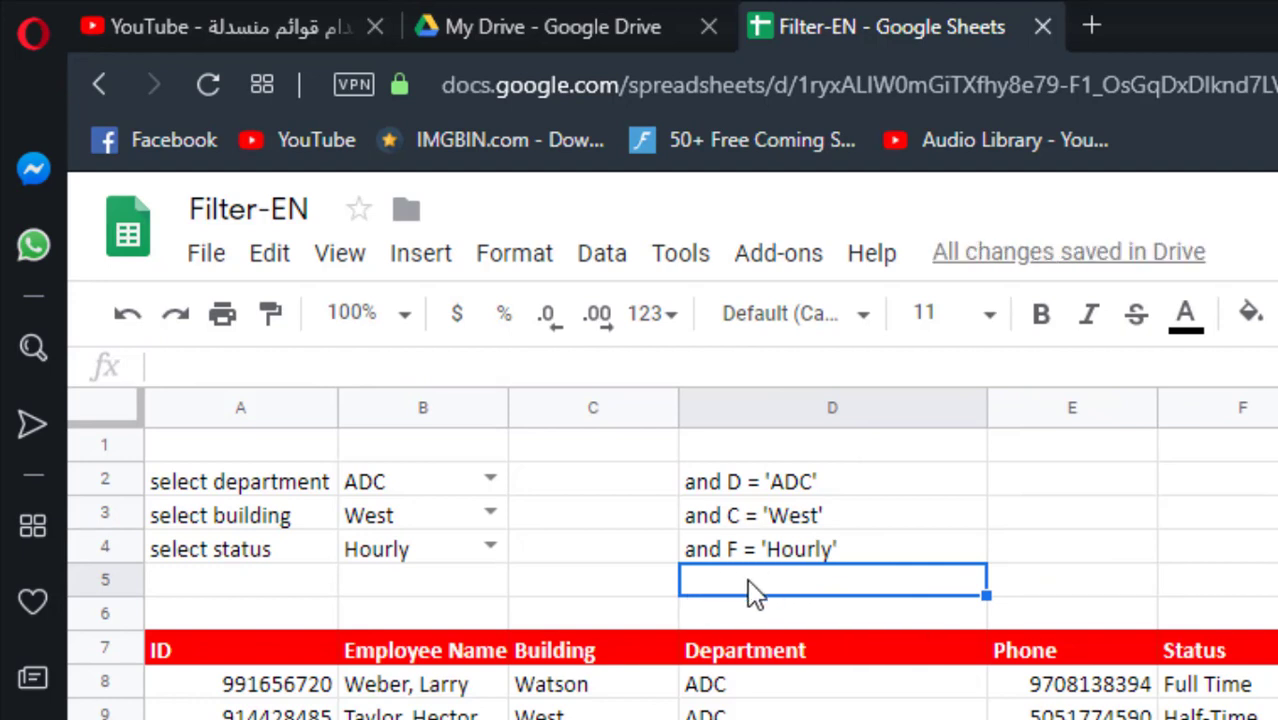
Enter =CONCATENATE("select * where 1=1",D2,D3,D4) in D5.
{"action": "type", "text": "="}
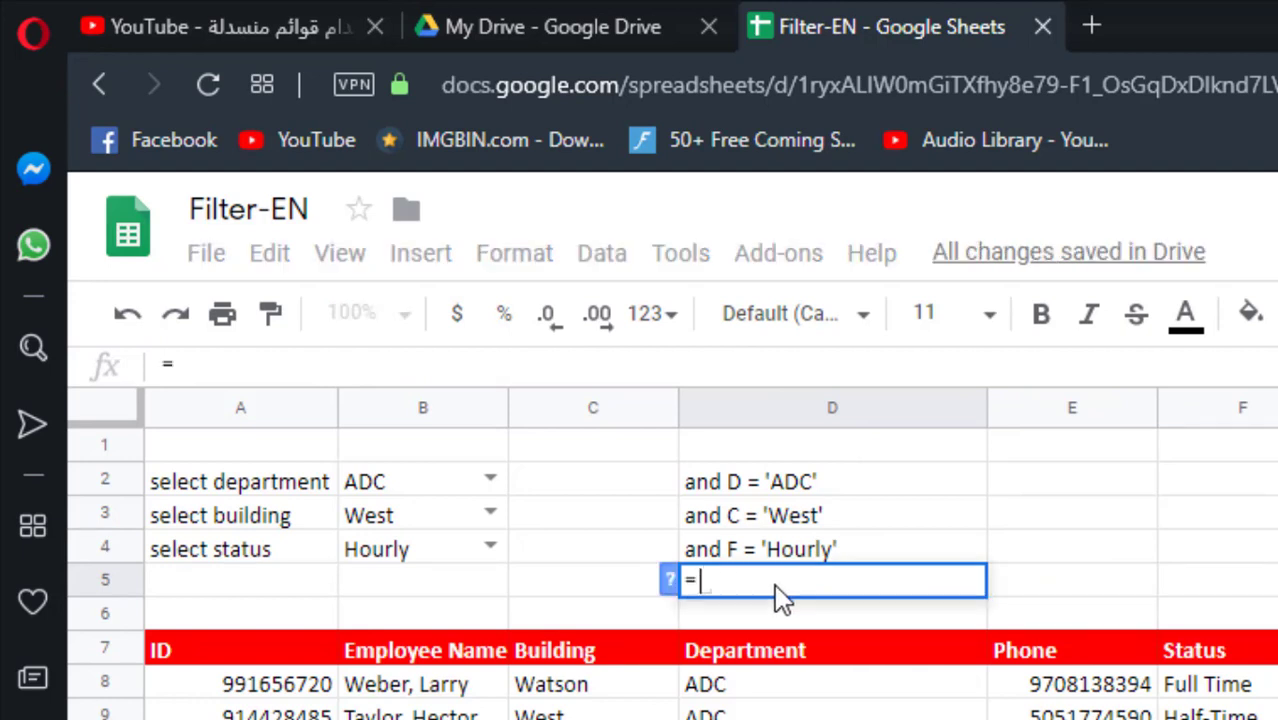
{"action": "type", "text": "CONCATENATE("}
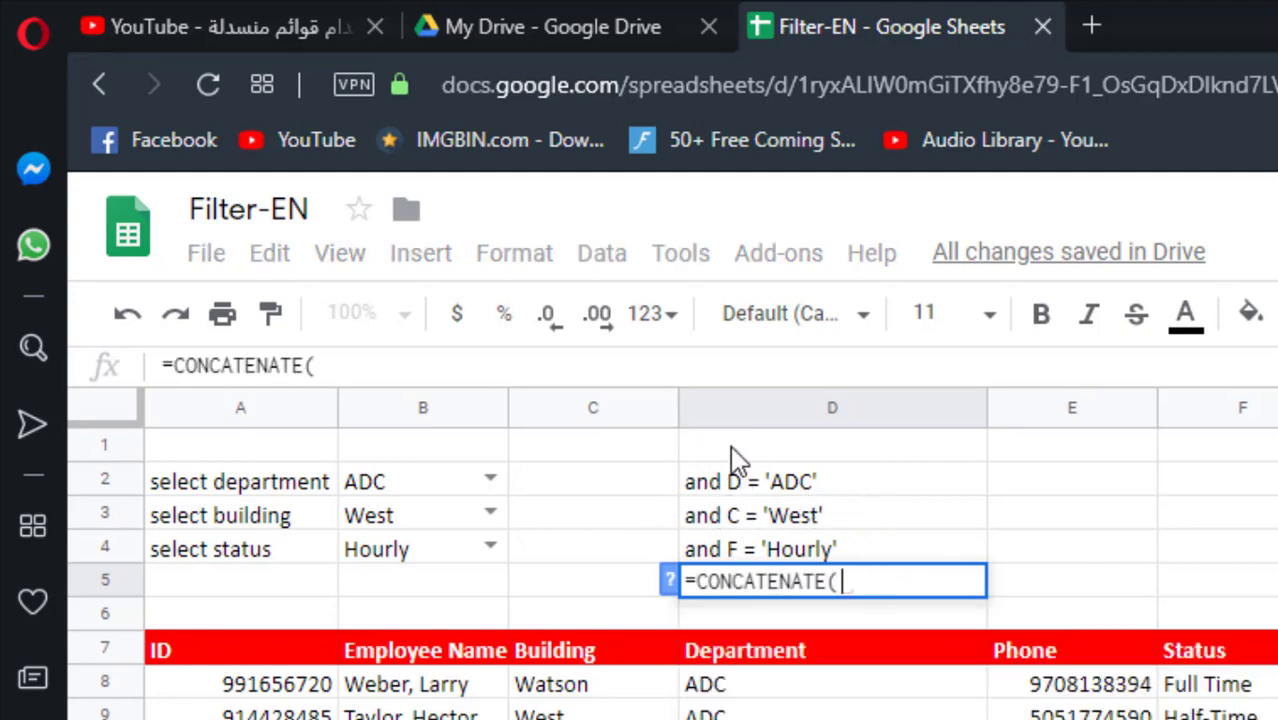
{"action": "type", "text": "\"s"}
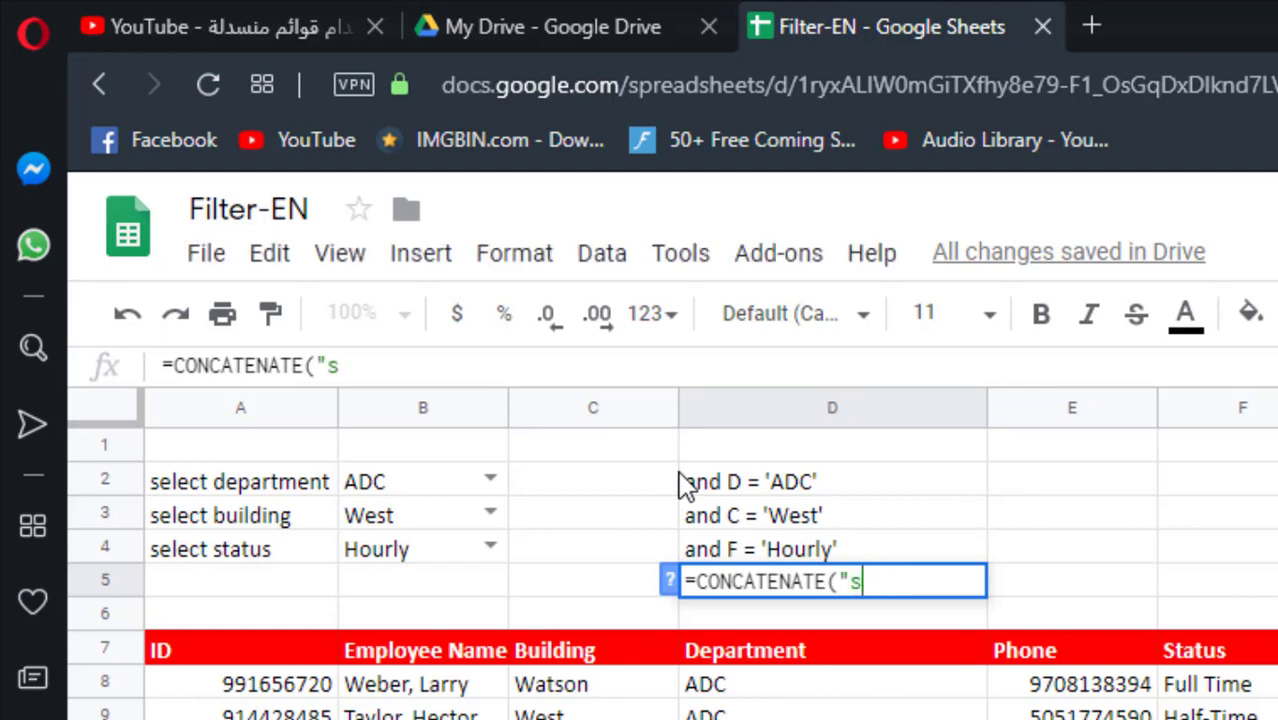
{"action": "type", "text": "elect "}
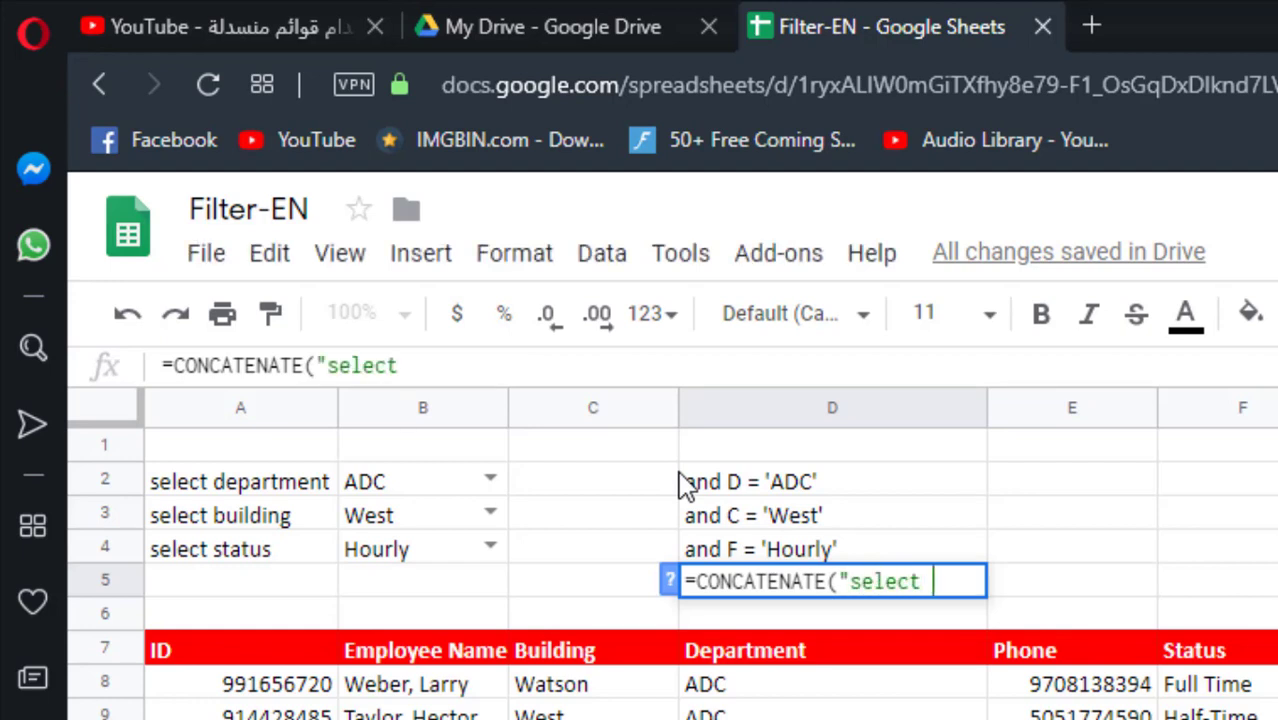
{"action": "type", "text": "* where"}
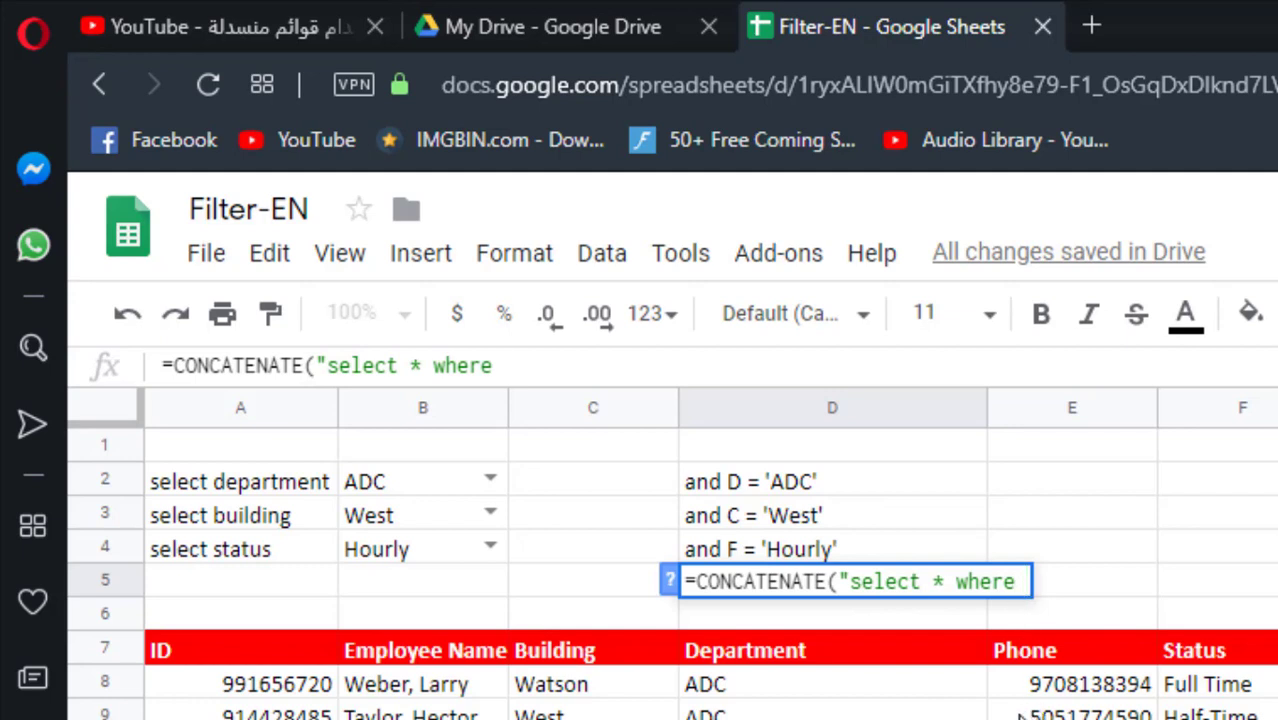
{"action": "type", "text": "1=1"}
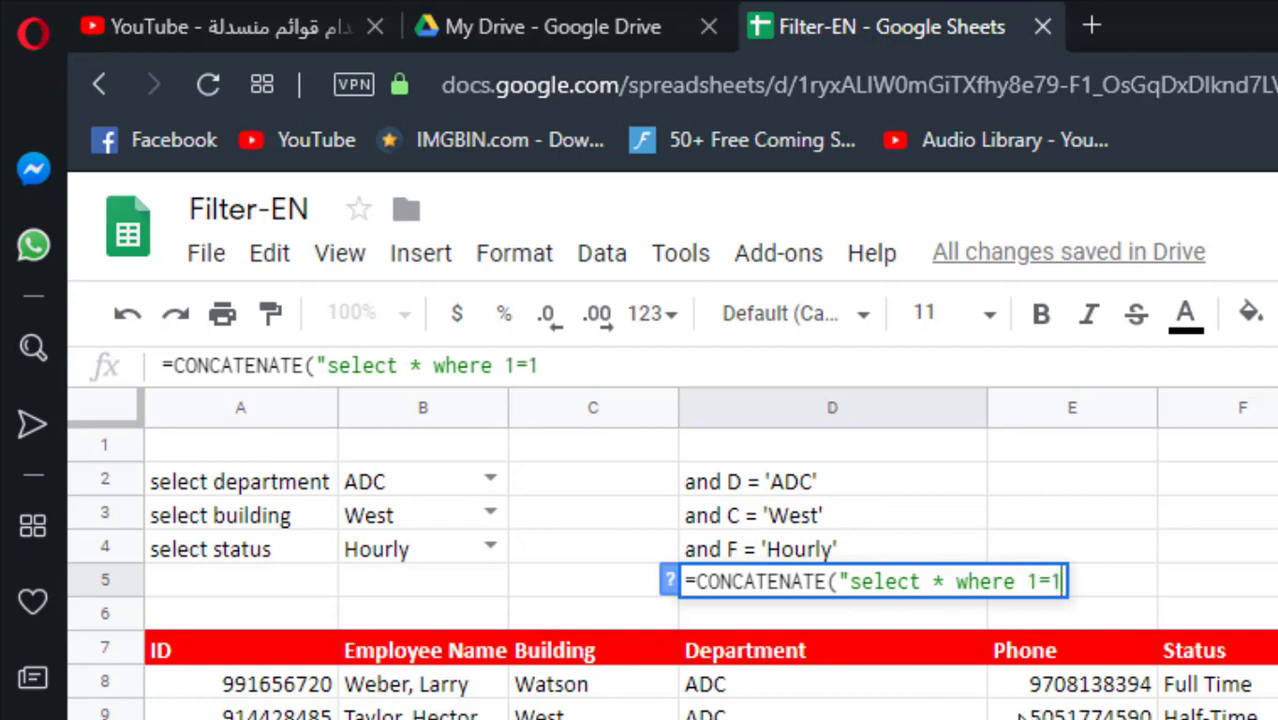
{"action": "type", "text": ","}
{"action": "key", "text": "BackSpace"}
{"action": "type", "text": "\","}
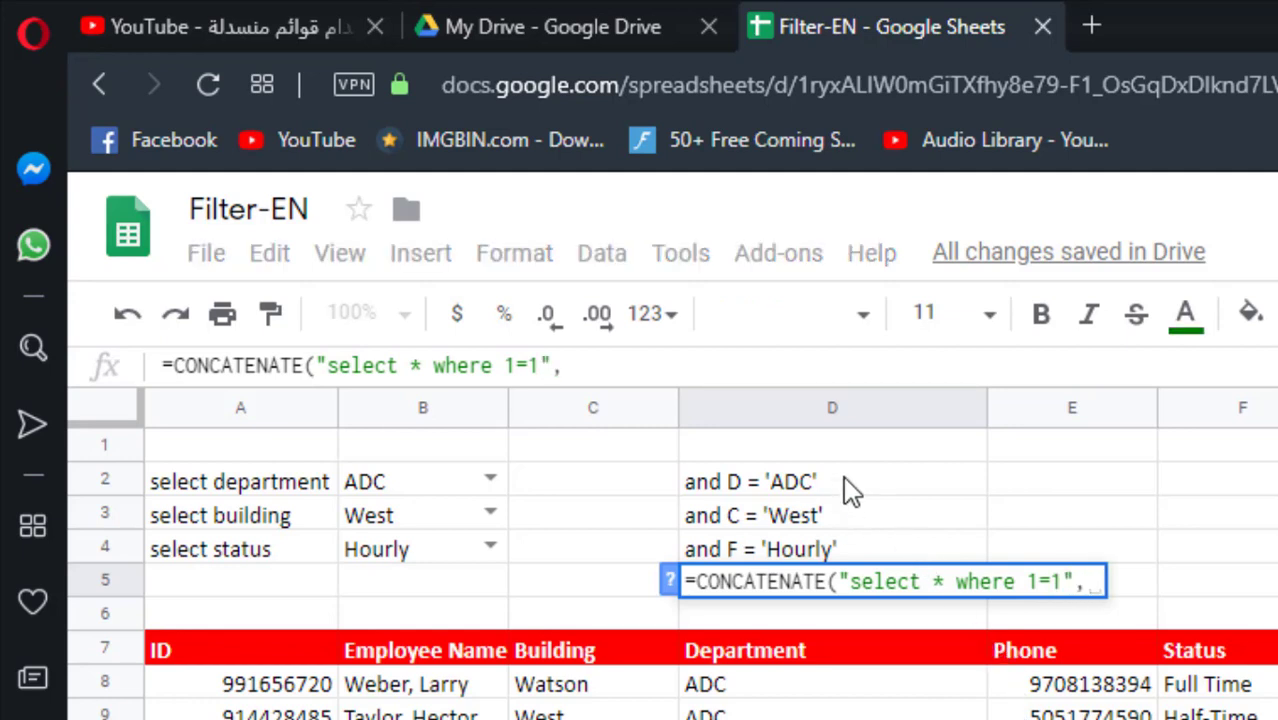
{"action": "left_click", "coordinate": [848, 490]}
{"action": "type", "text": ","}
{"action": "left_click", "coordinate": [840, 515]}
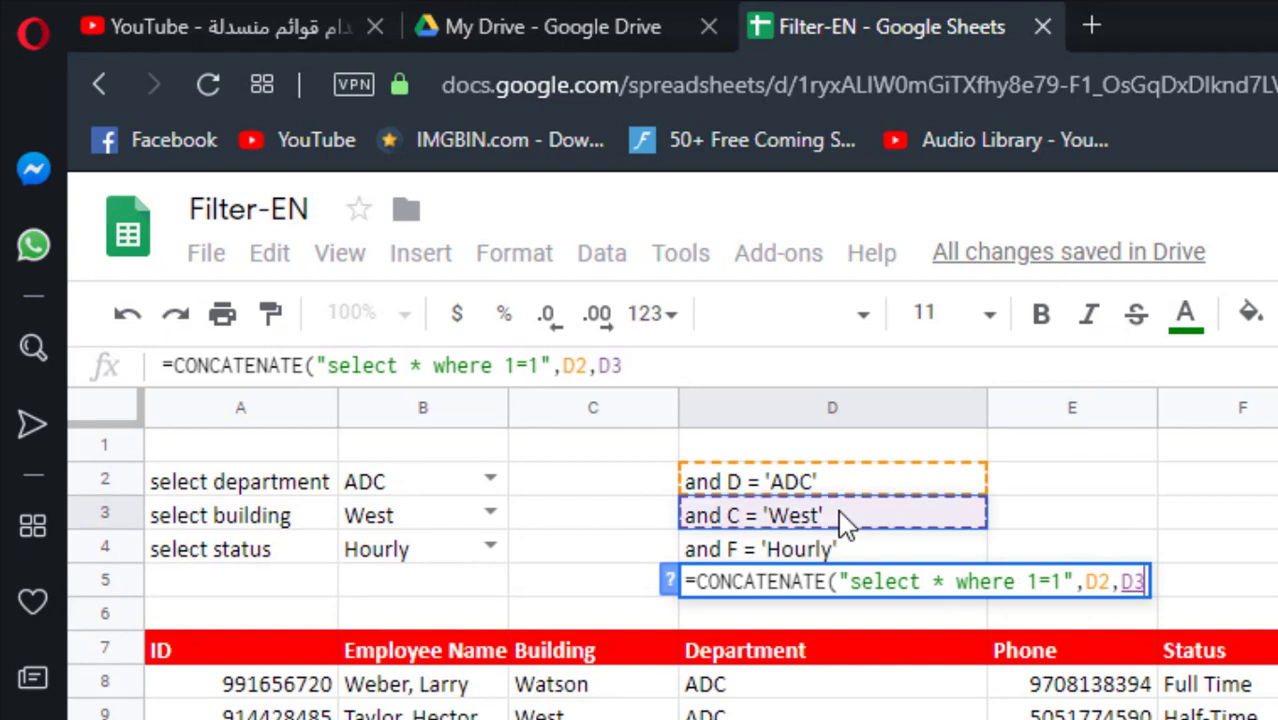
{"action": "type", "text": ","}
{"action": "left_click", "coordinate": [838, 550]}
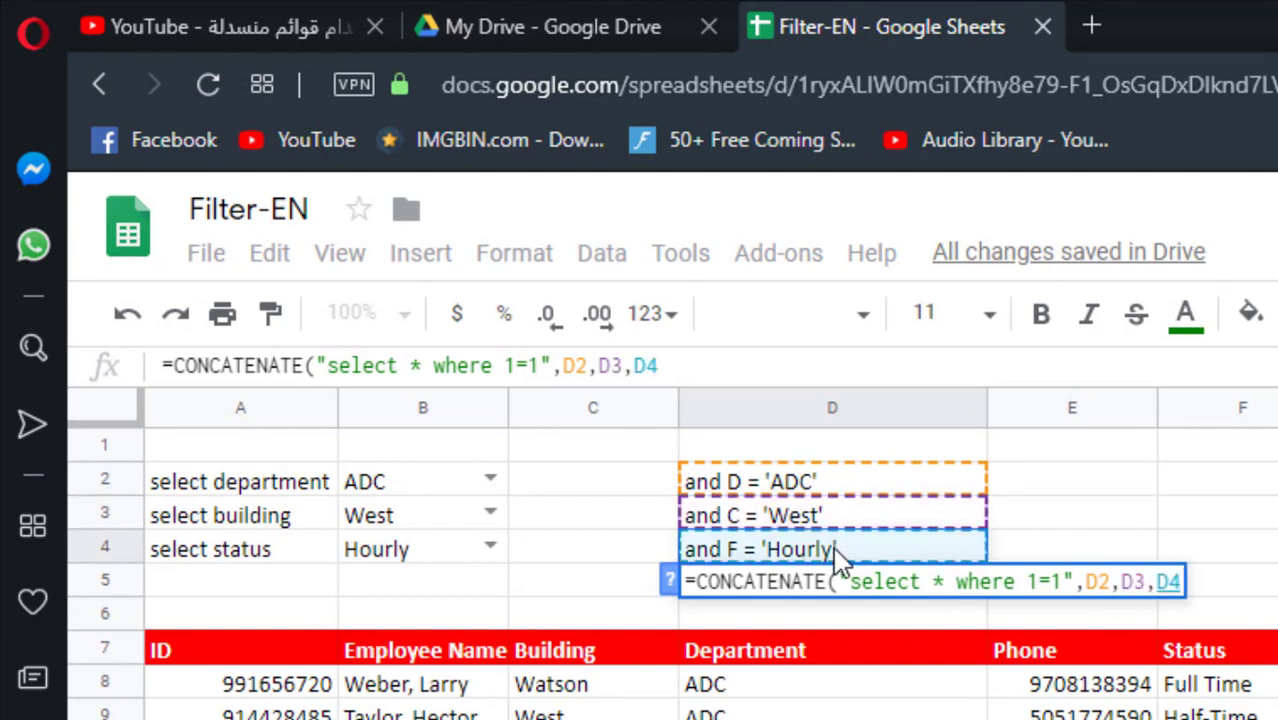
{"action": "type", "text": ")"}
{"action": "key", "text": "Return"}
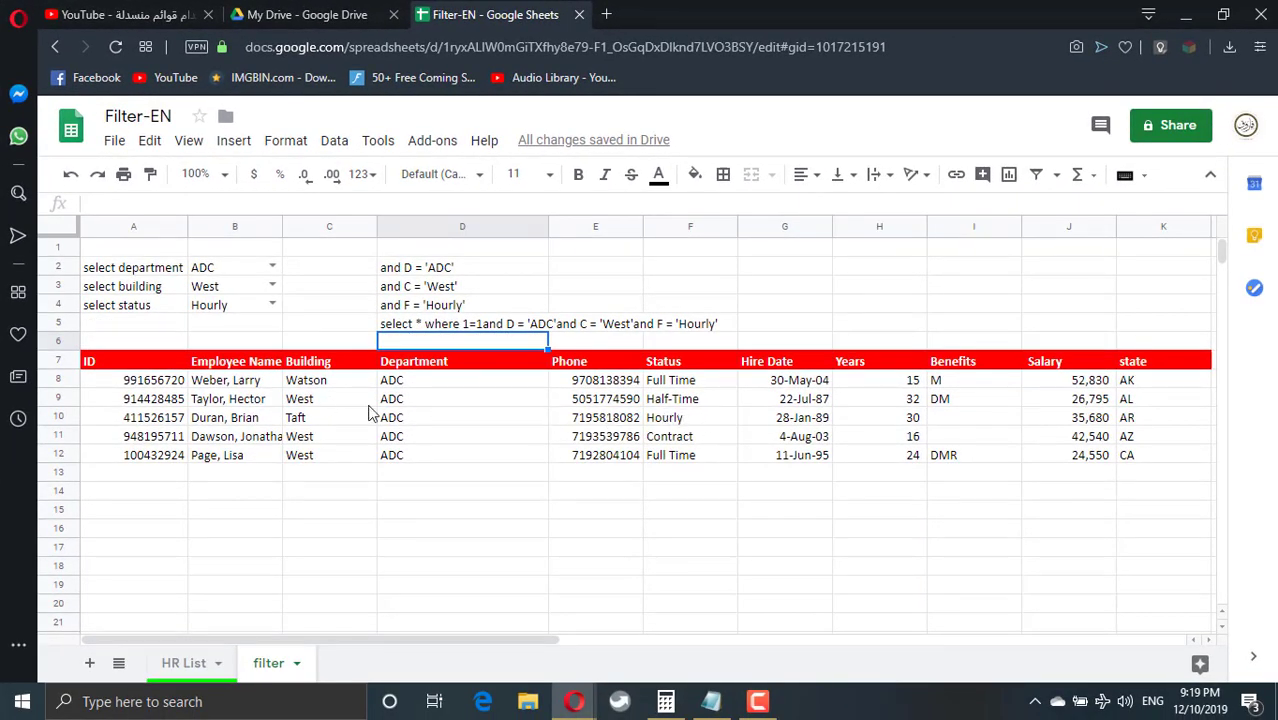
Replace A7's hard-coded ADC query text with a reference to D5.
{"action": "left_click", "coordinate": [128, 362]}
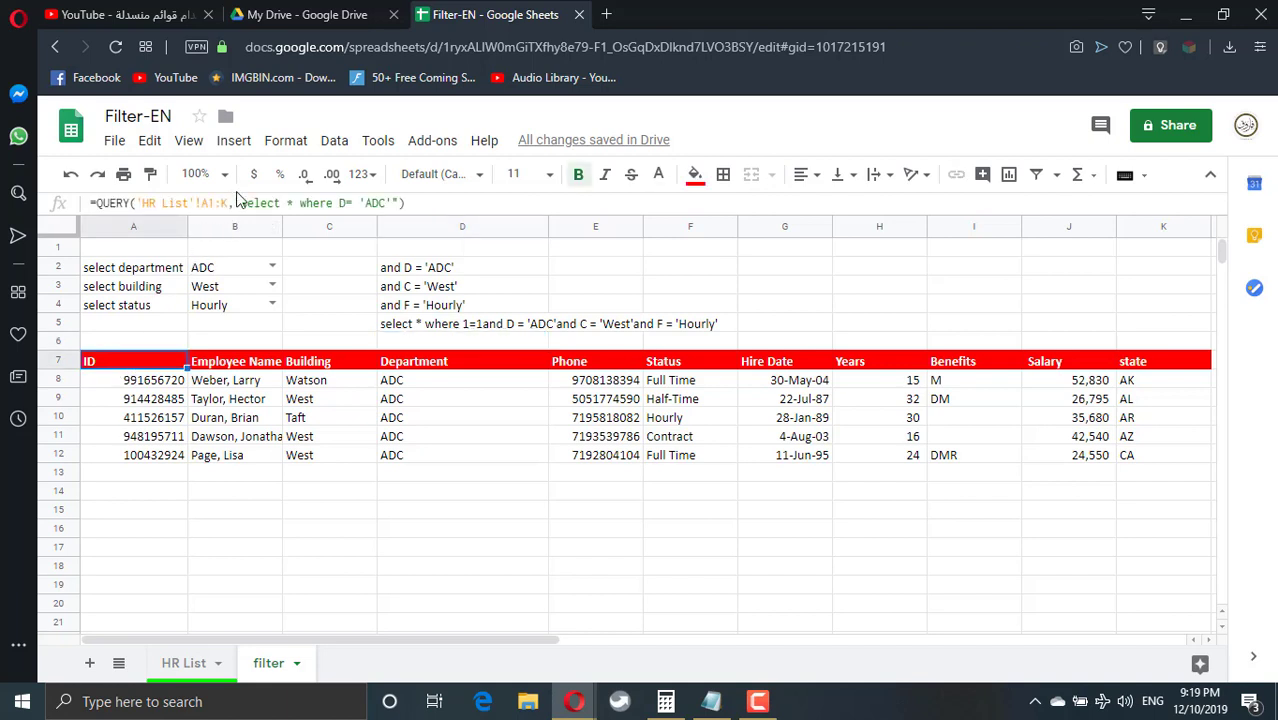
{"action": "left_click_drag", "start_coordinate": [238, 203], "coordinate": [397, 202]}
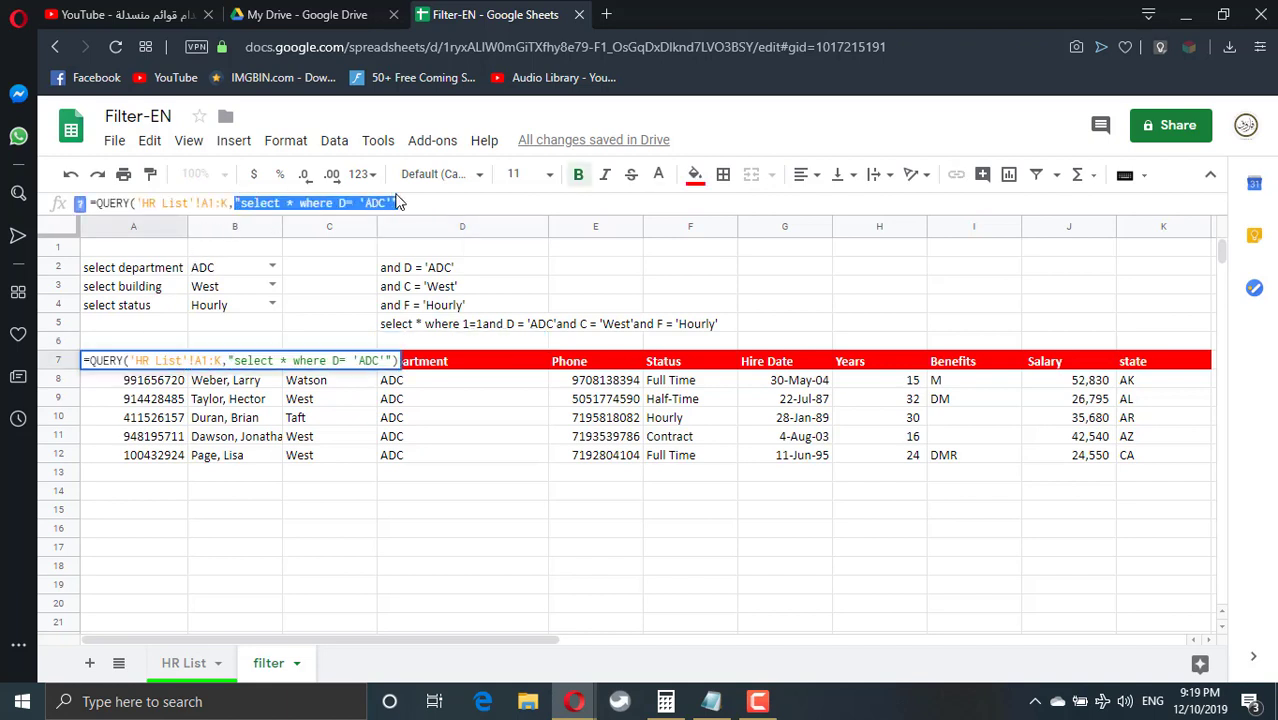
{"action": "key", "text": "BackSpace"}
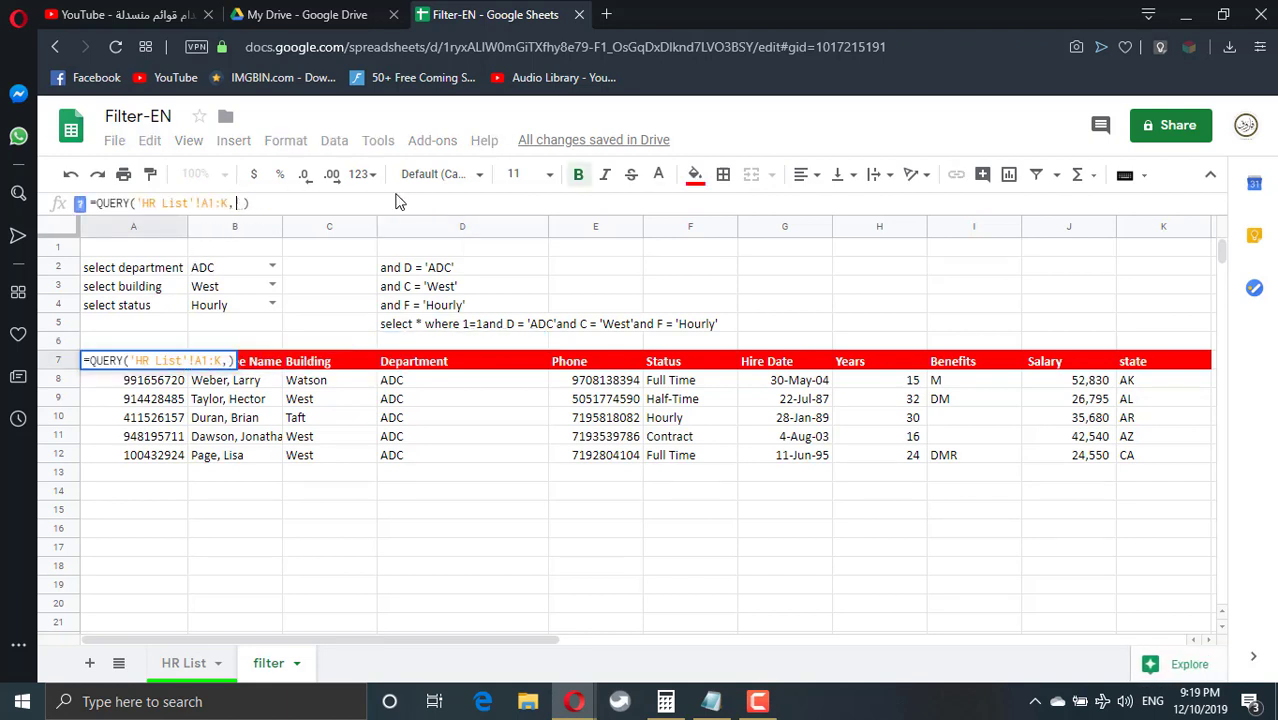
{"action": "left_click", "coordinate": [477, 333]}
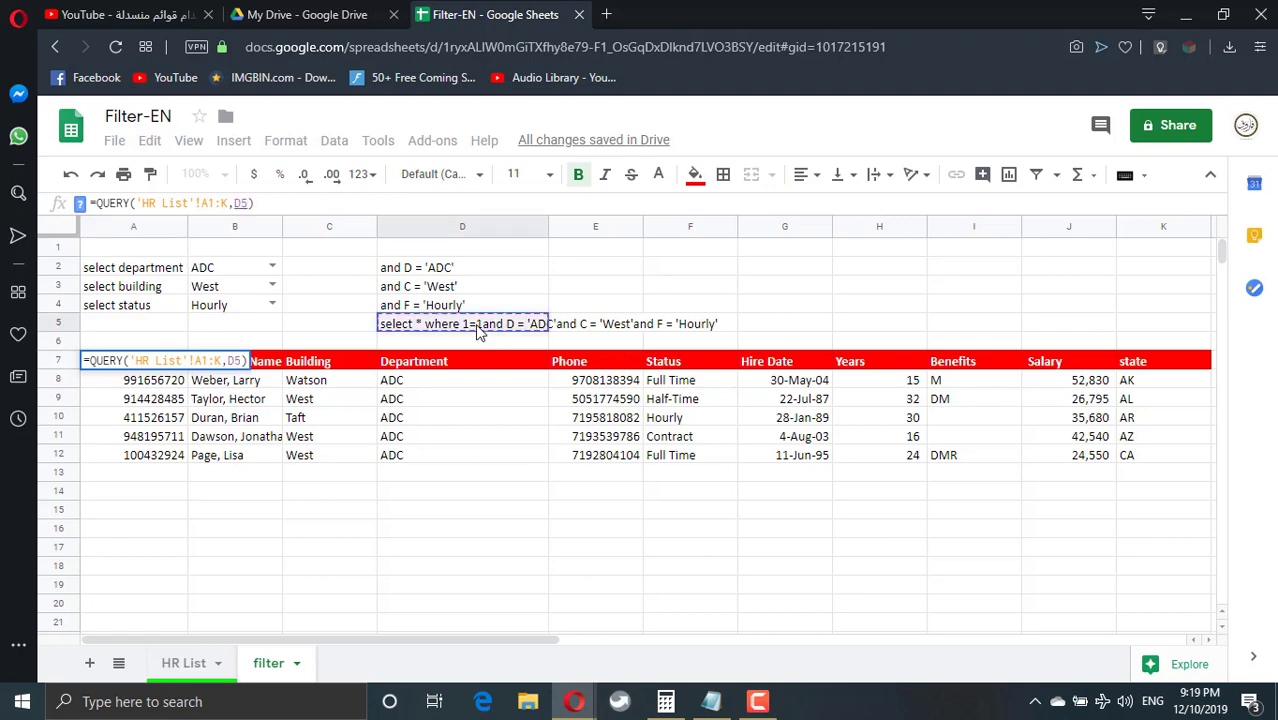
{"action": "key", "text": "Return"}
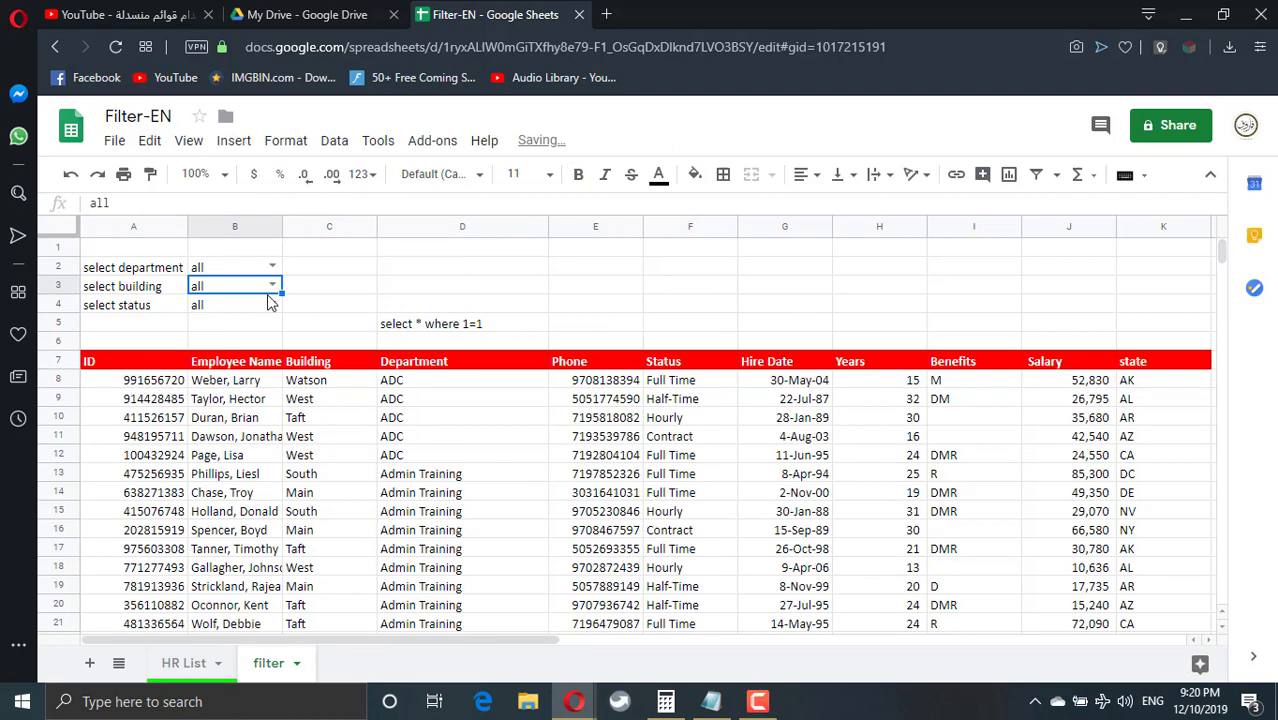
Set the department filter to ADC and the building filter to West.
{"action": "left_click", "coordinate": [272, 267]}
{"action": "left_click", "coordinate": [245, 316]}
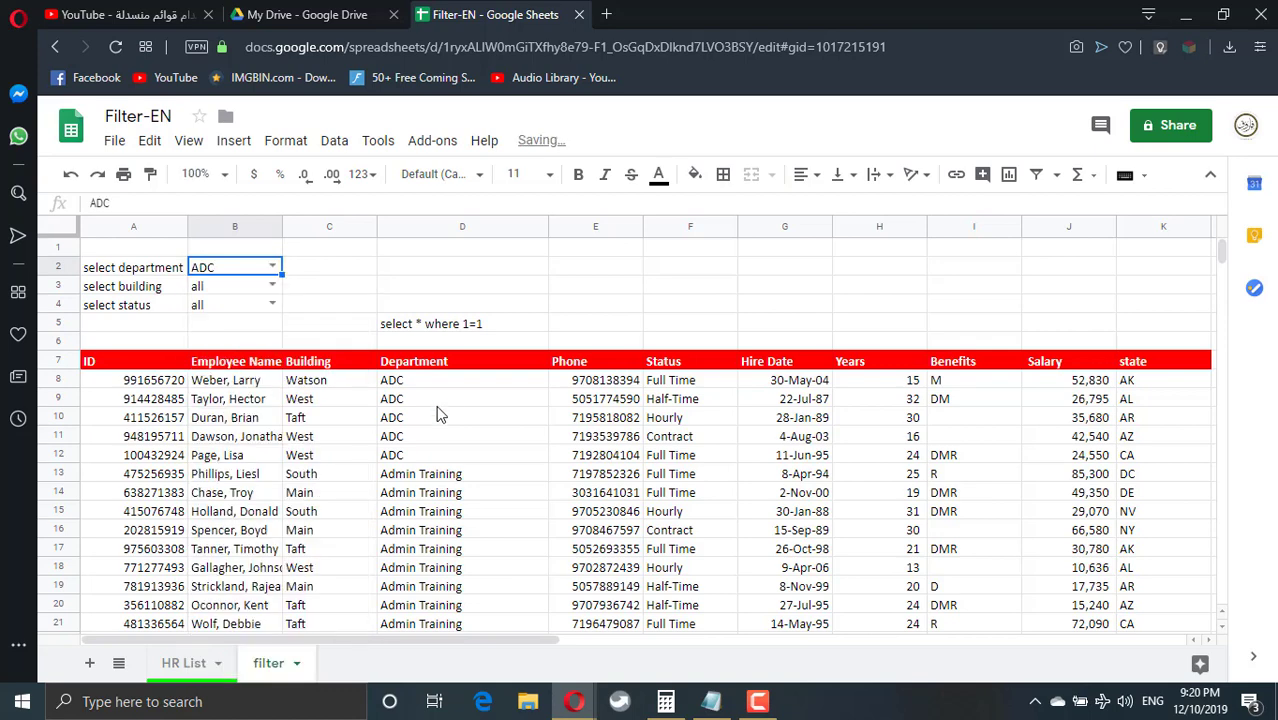
{"action": "left_click", "coordinate": [272, 286]}
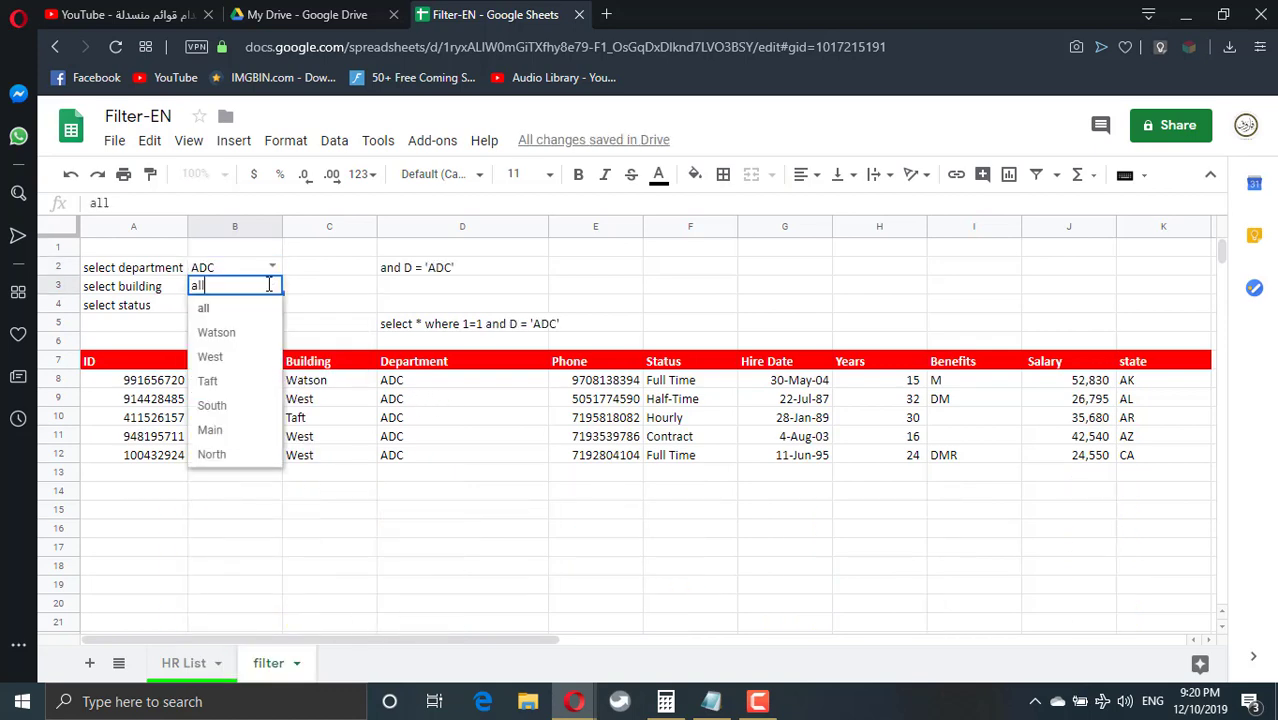
{"action": "left_click", "coordinate": [211, 357]}
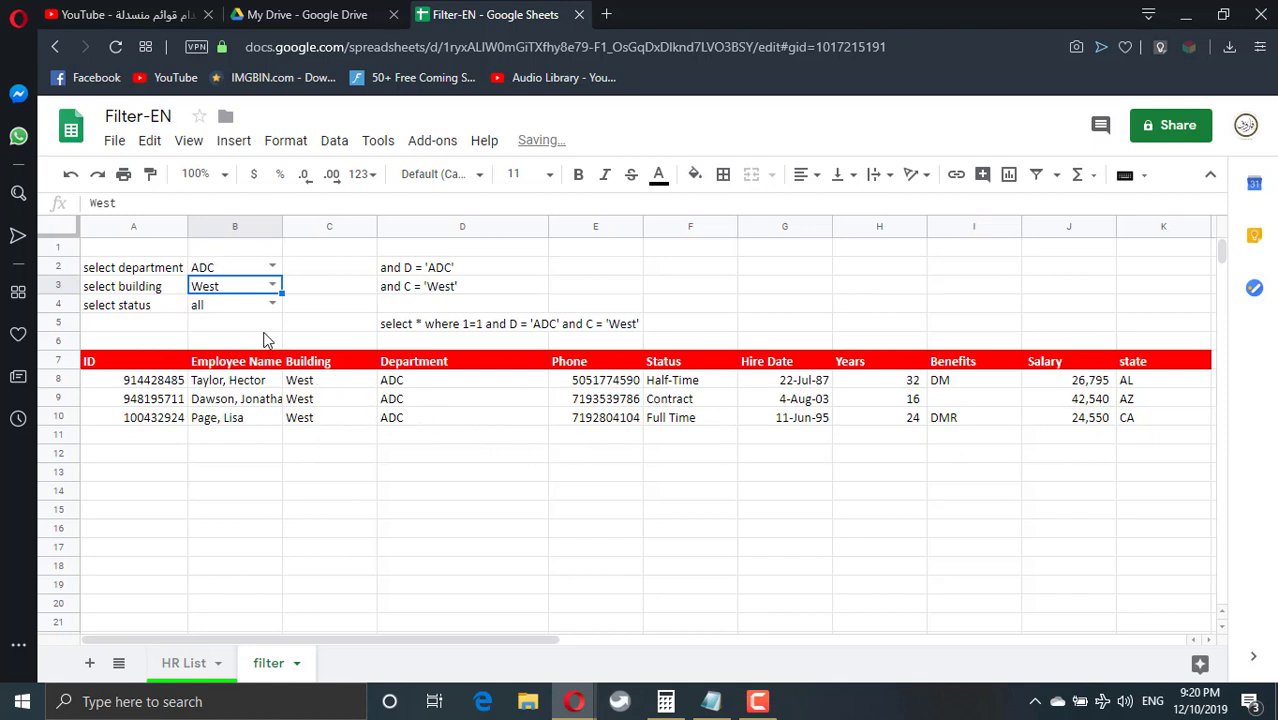
{"action": "left_click", "coordinate": [272, 305]}
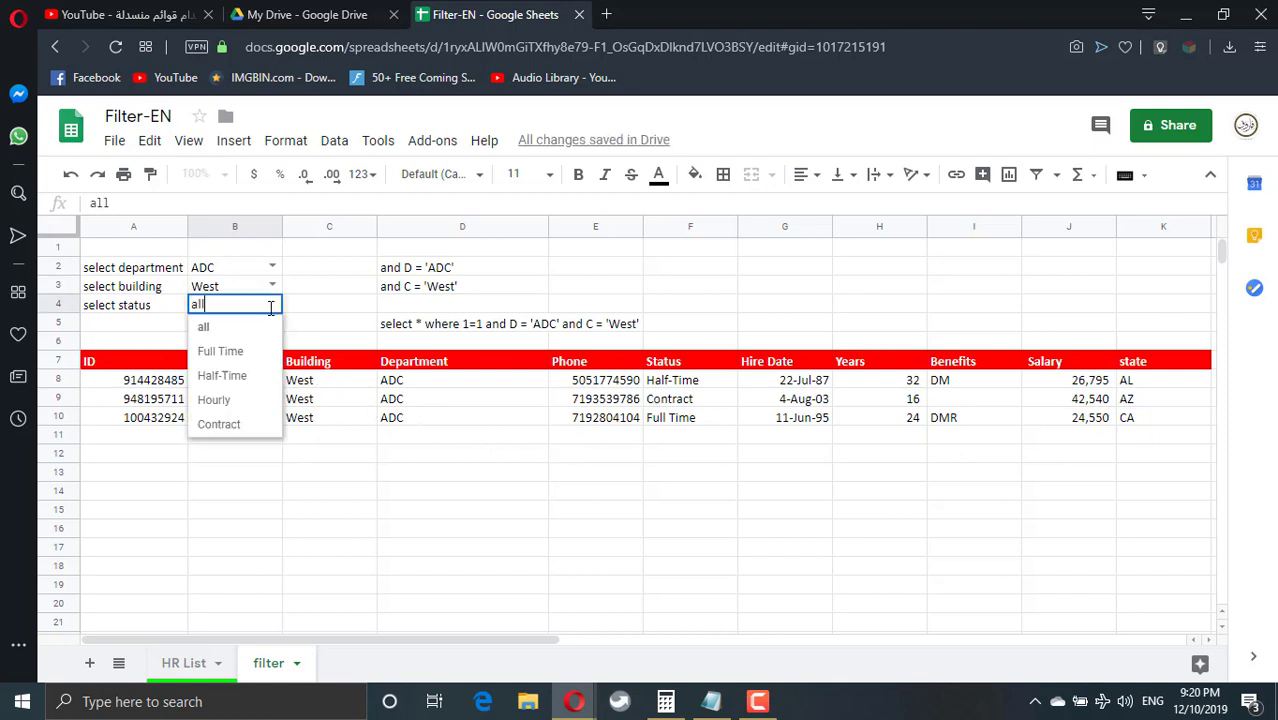
Set status to Half-Time and move the D2:D5 query formulas to Q2:Q5.
{"action": "left_click", "coordinate": [222, 376]}
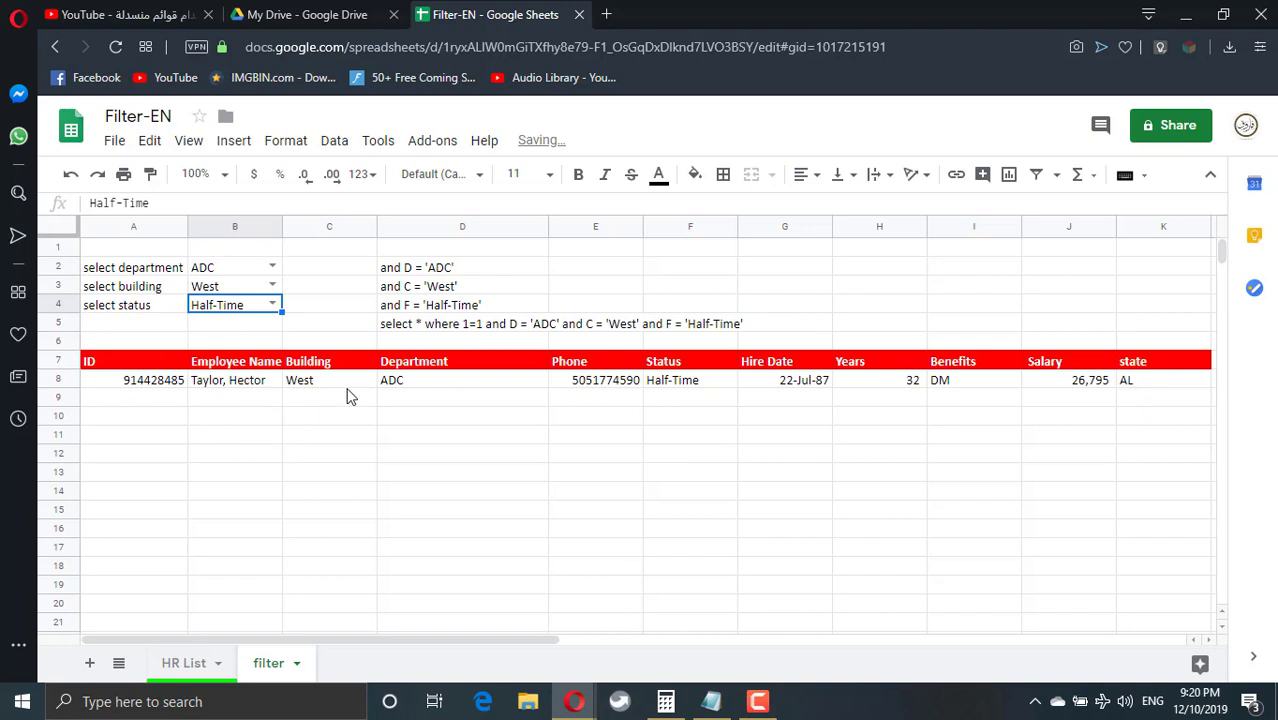
{"action": "left_click", "coordinate": [478, 388]}
{"action": "left_click_drag", "start_coordinate": [476, 271], "coordinate": [473, 337]}
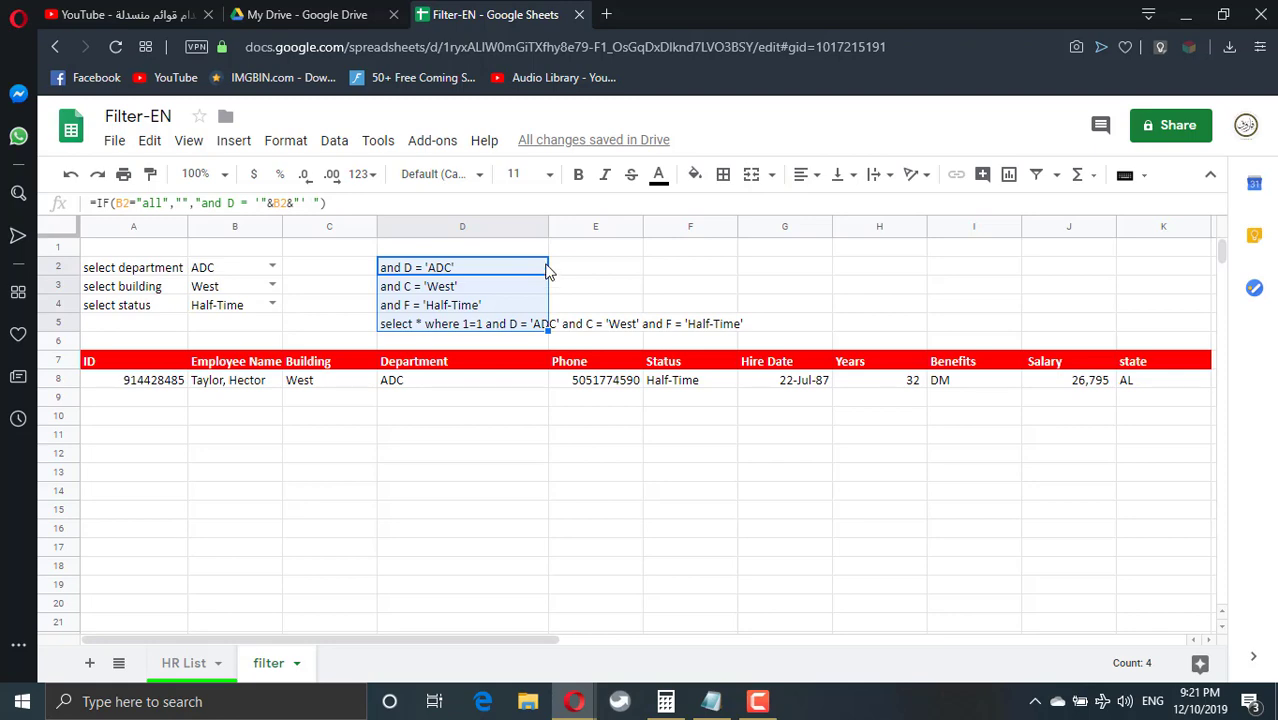
{"action": "key", "text": "ctrl+c"}
{"action": "left_click_drag", "start_coordinate": [485, 639], "coordinate": [844, 639]}
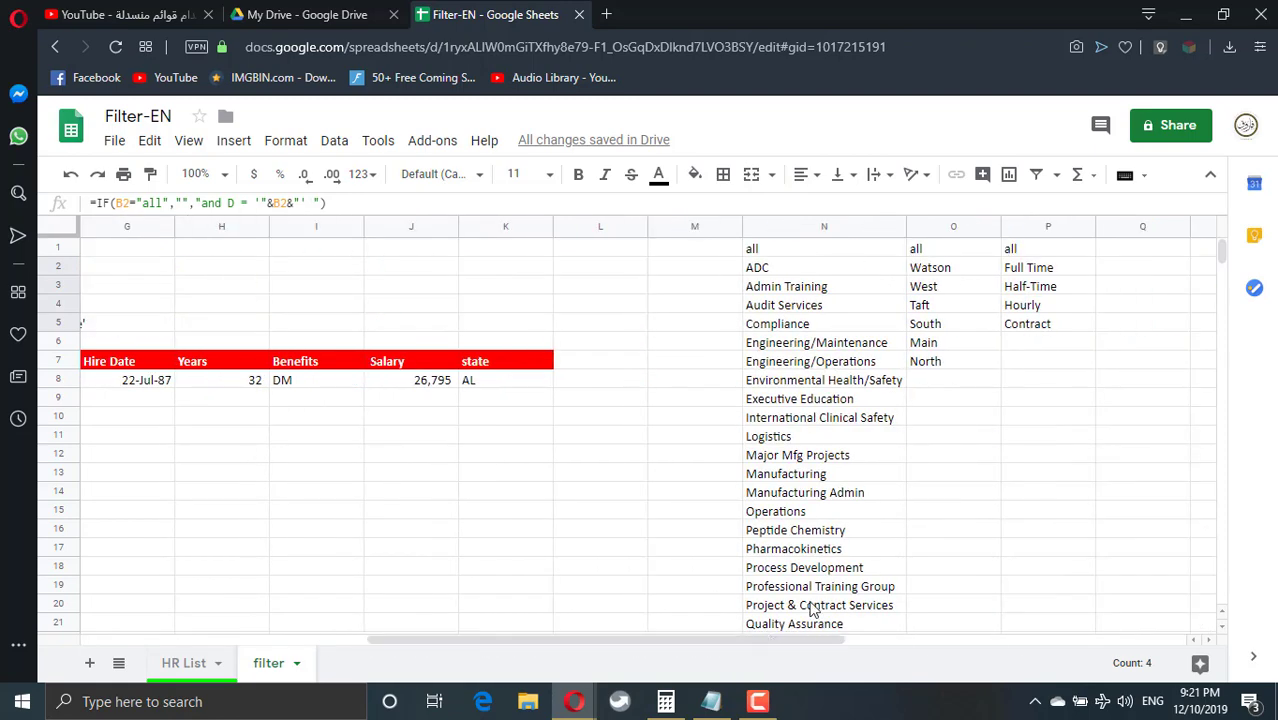
{"action": "left_click", "coordinate": [1142, 267]}
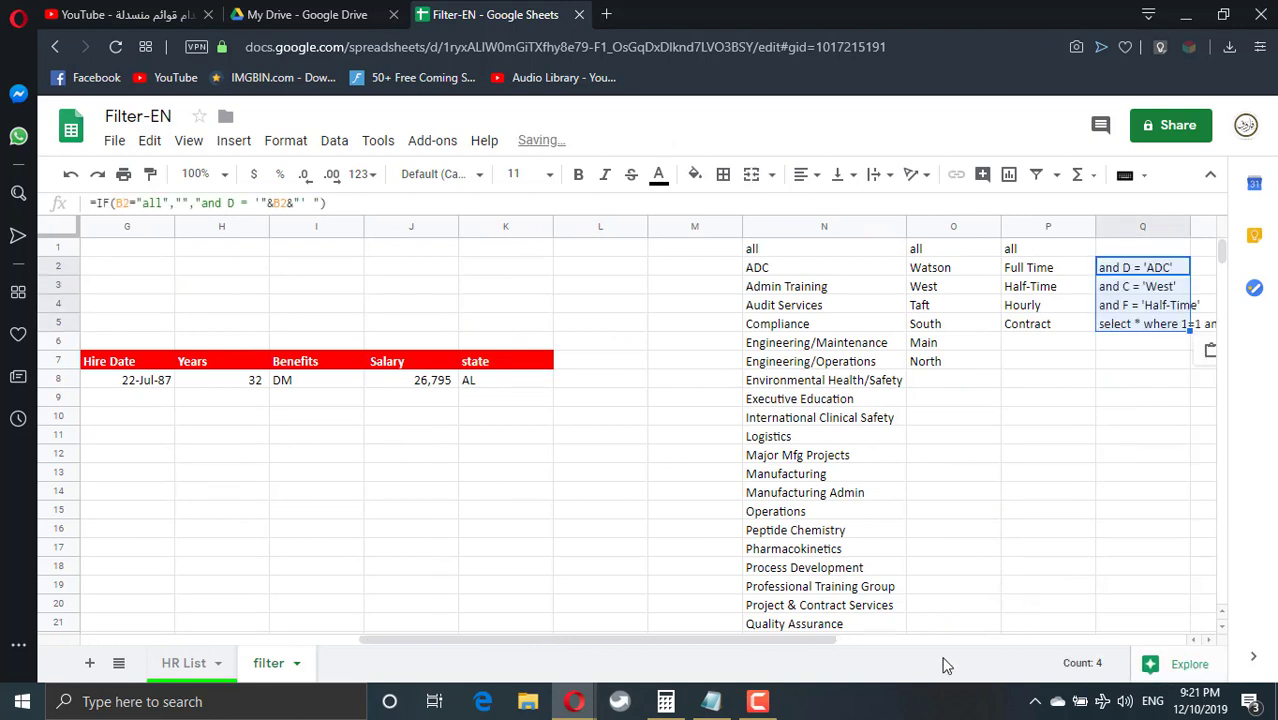
{"action": "key", "text": "ctrl+z"}
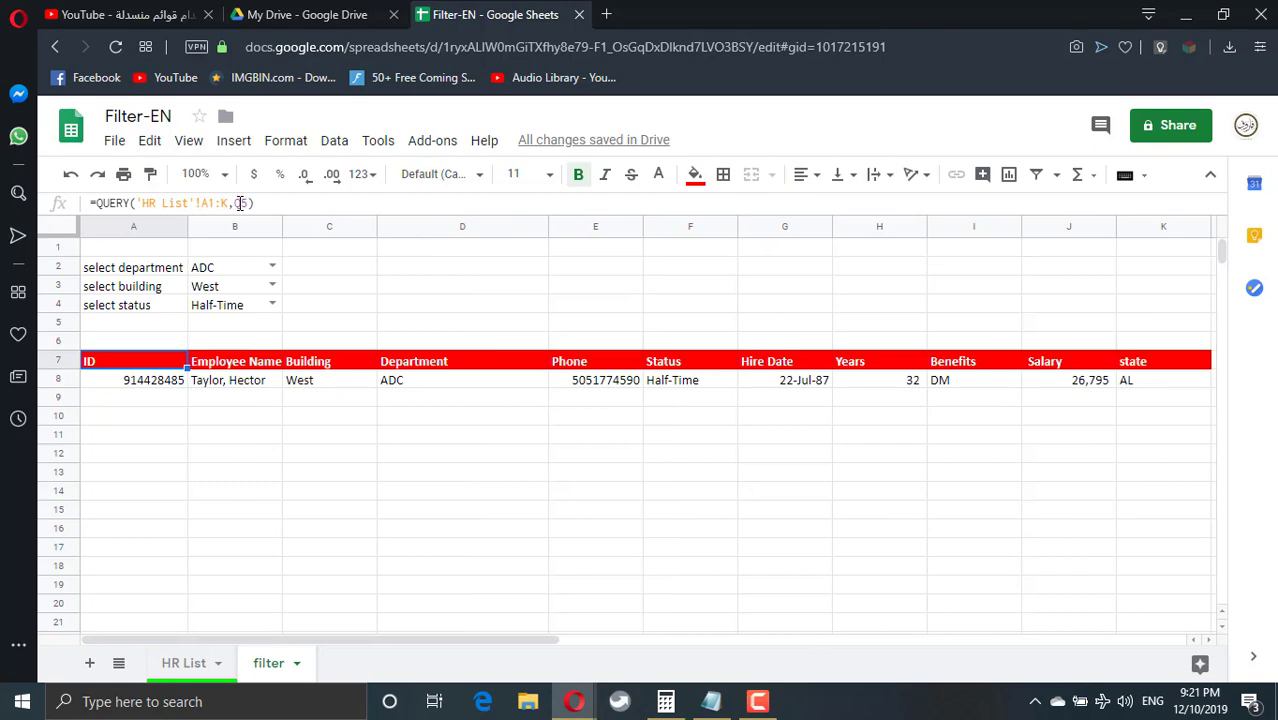
Try the filters with department all, building South and status Full Time.
{"action": "left_click", "coordinate": [271, 267]}
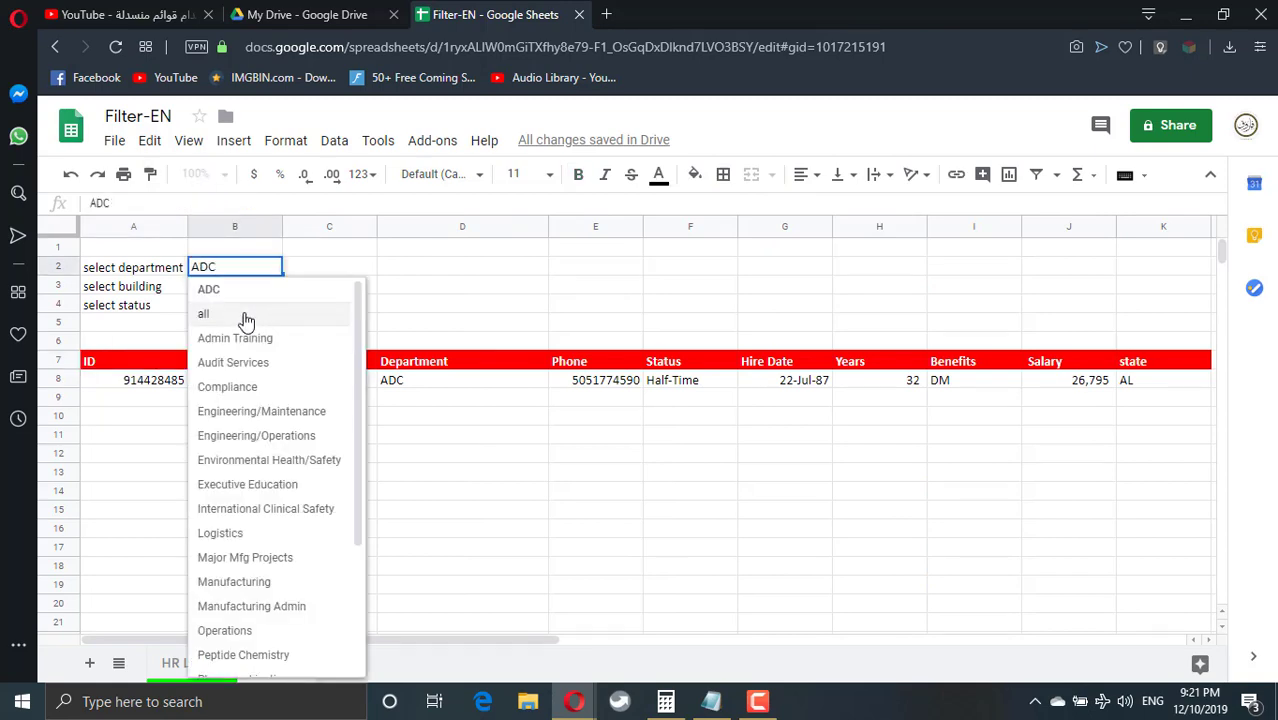
{"action": "left_click", "coordinate": [245, 316]}
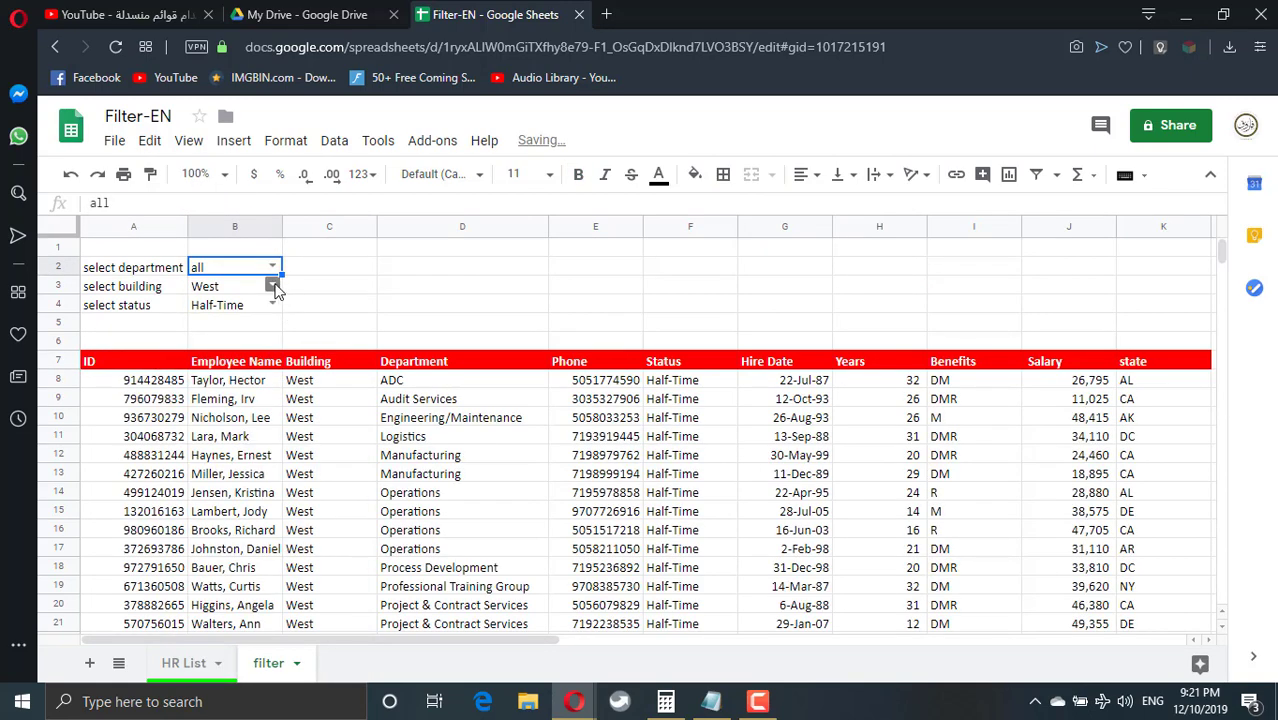
{"action": "left_click", "coordinate": [272, 286]}
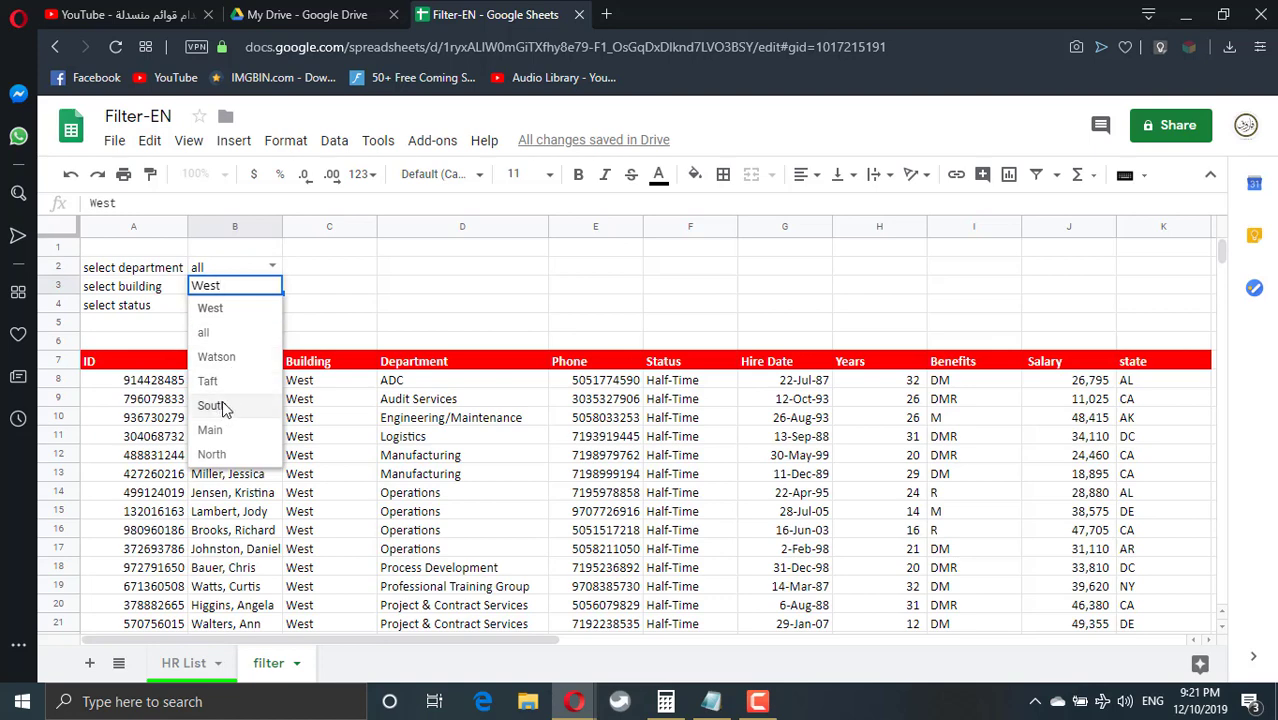
{"action": "left_click", "coordinate": [224, 407]}
{"action": "left_click", "coordinate": [271, 305]}
{"action": "left_click", "coordinate": [240, 373]}
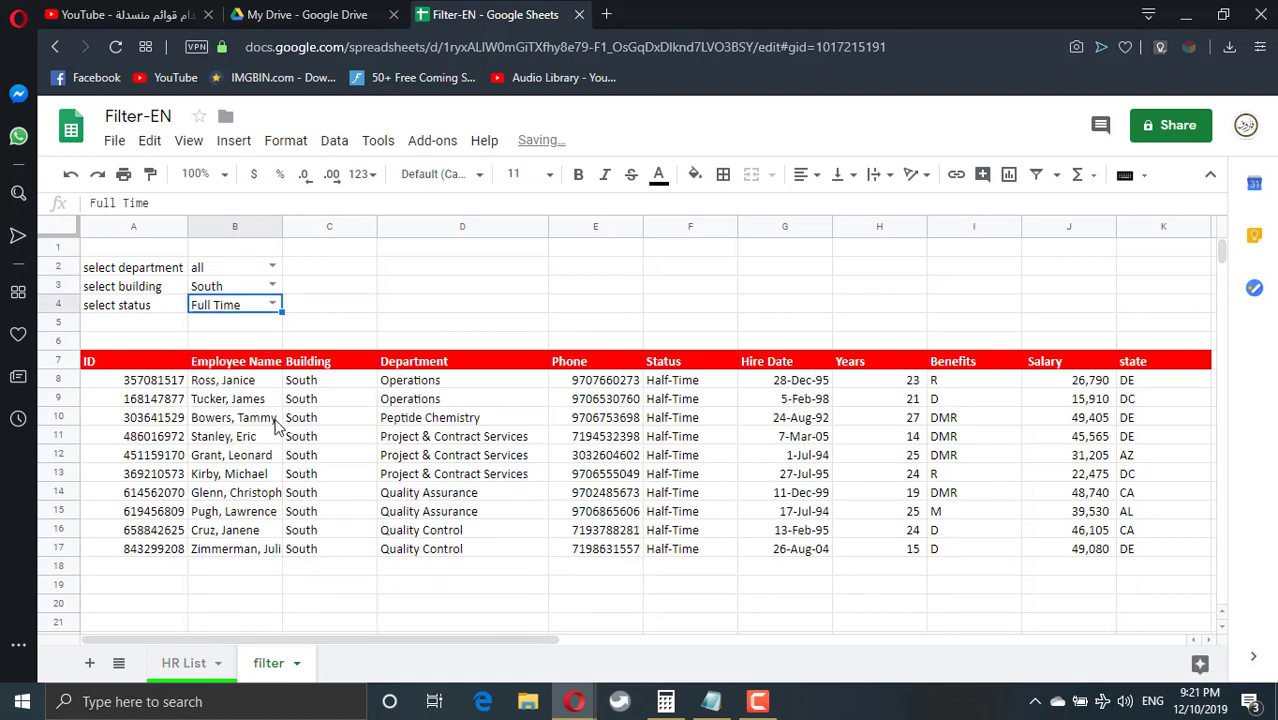
Choose Admin Training as the department with building and status both set to all.
{"action": "left_click", "coordinate": [272, 267]}
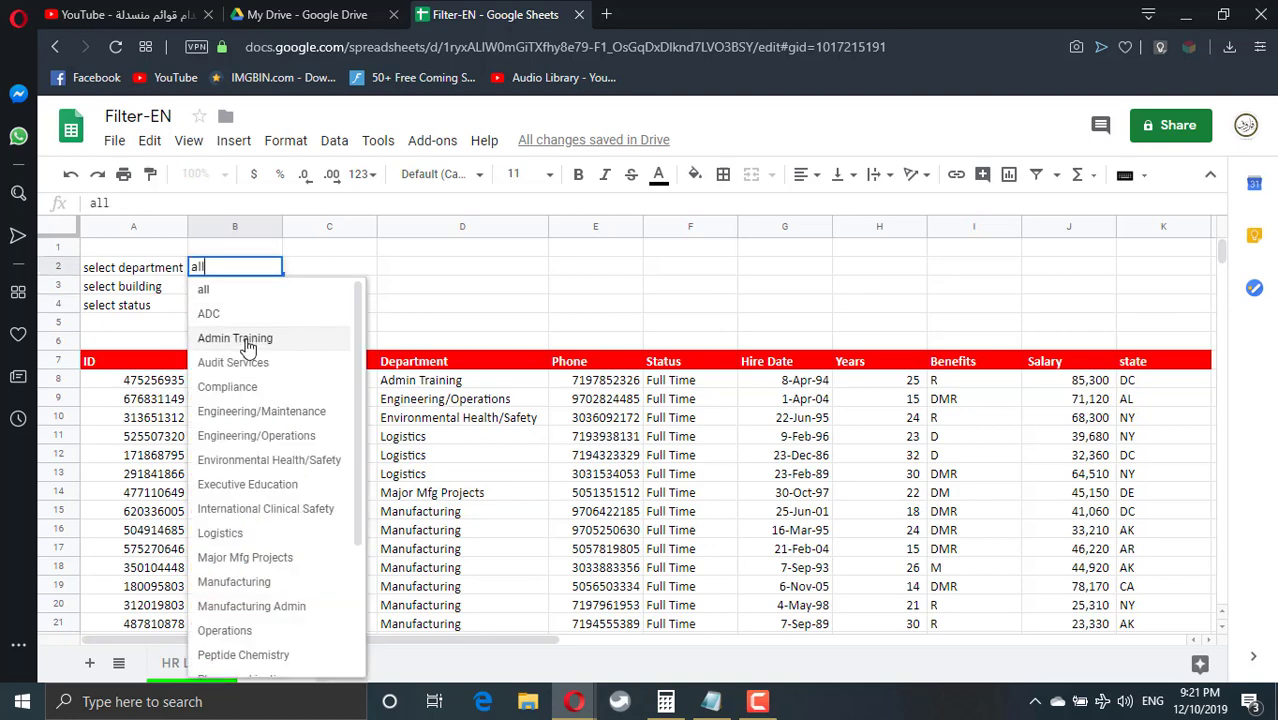
{"action": "left_click", "coordinate": [248, 338]}
{"action": "left_click", "coordinate": [270, 286]}
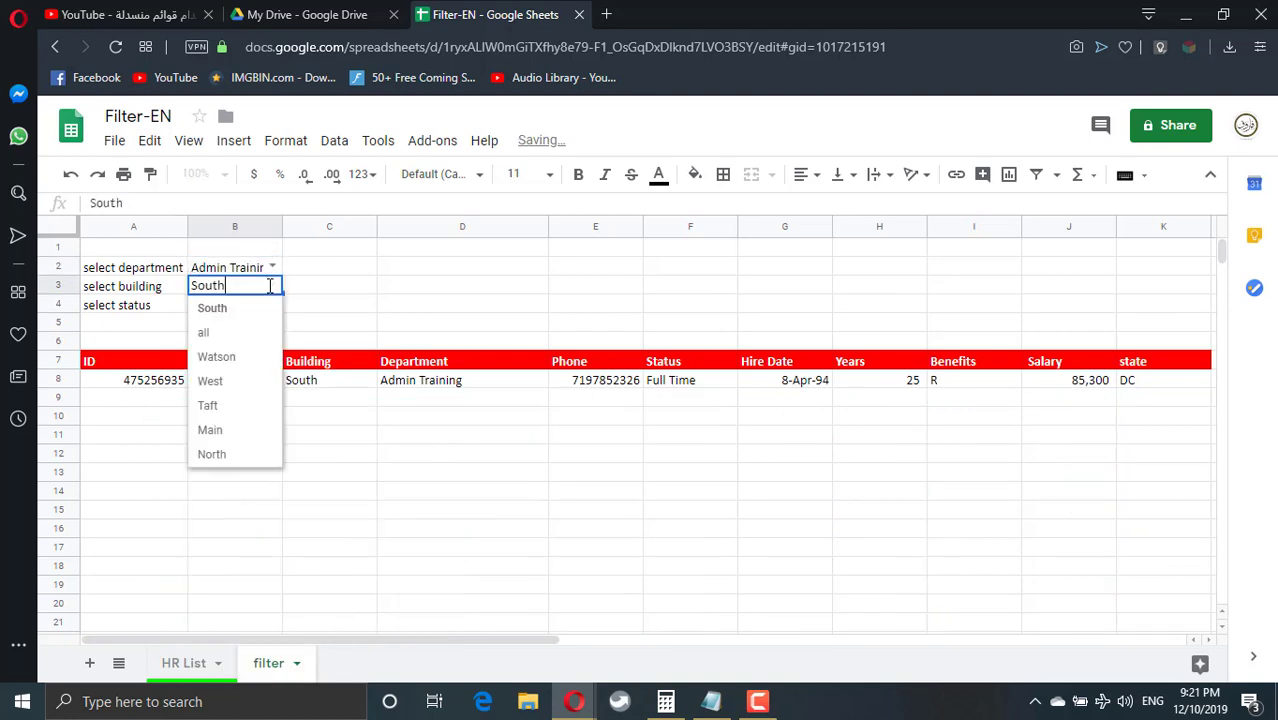
{"action": "left_click", "coordinate": [229, 333]}
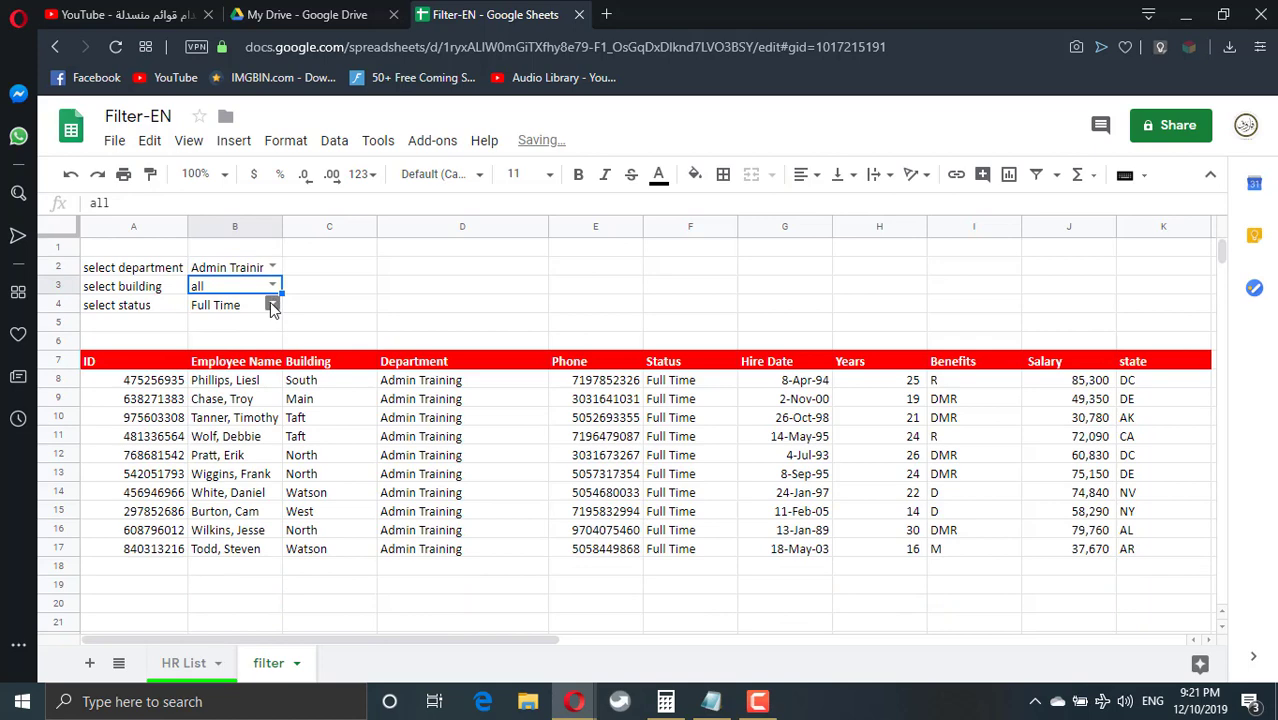
{"action": "left_click", "coordinate": [271, 305]}
{"action": "left_click", "coordinate": [228, 349]}
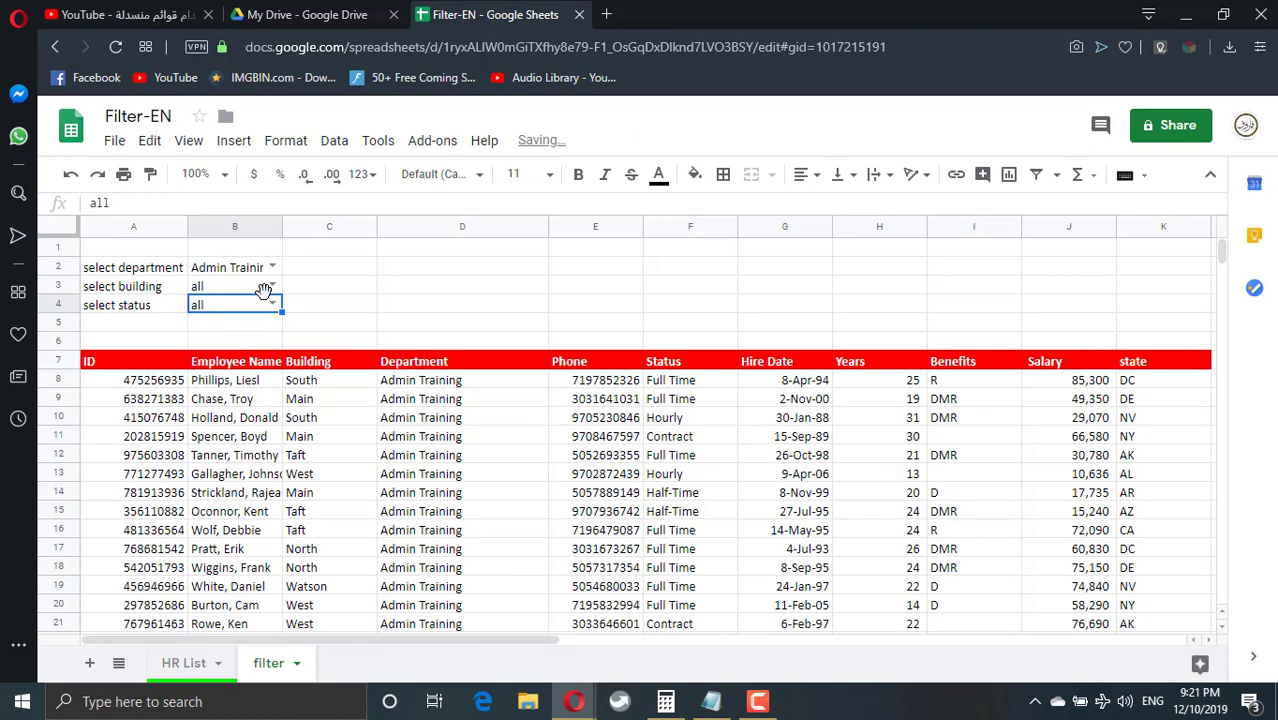
{"action": "left_click_drag", "start_coordinate": [511, 632], "coordinate": [590, 641]}
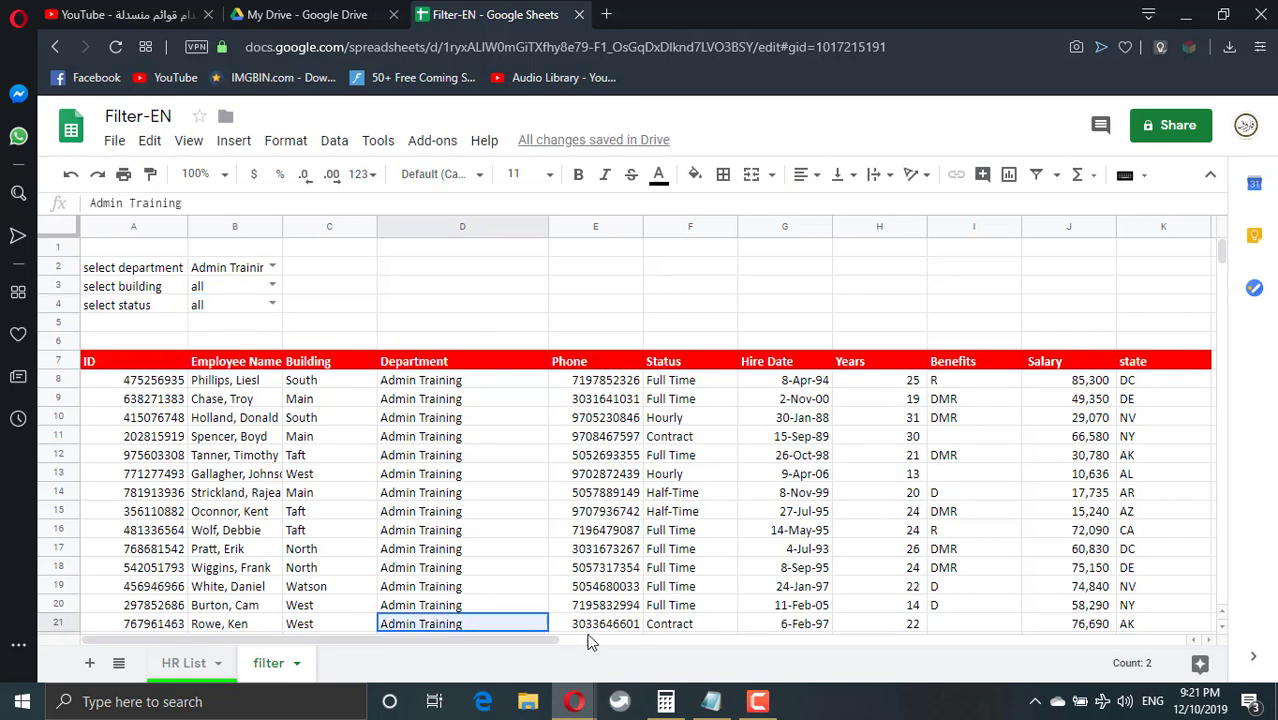
Hide the helper columns N through Q.
{"action": "left_click", "coordinate": [590, 641]}
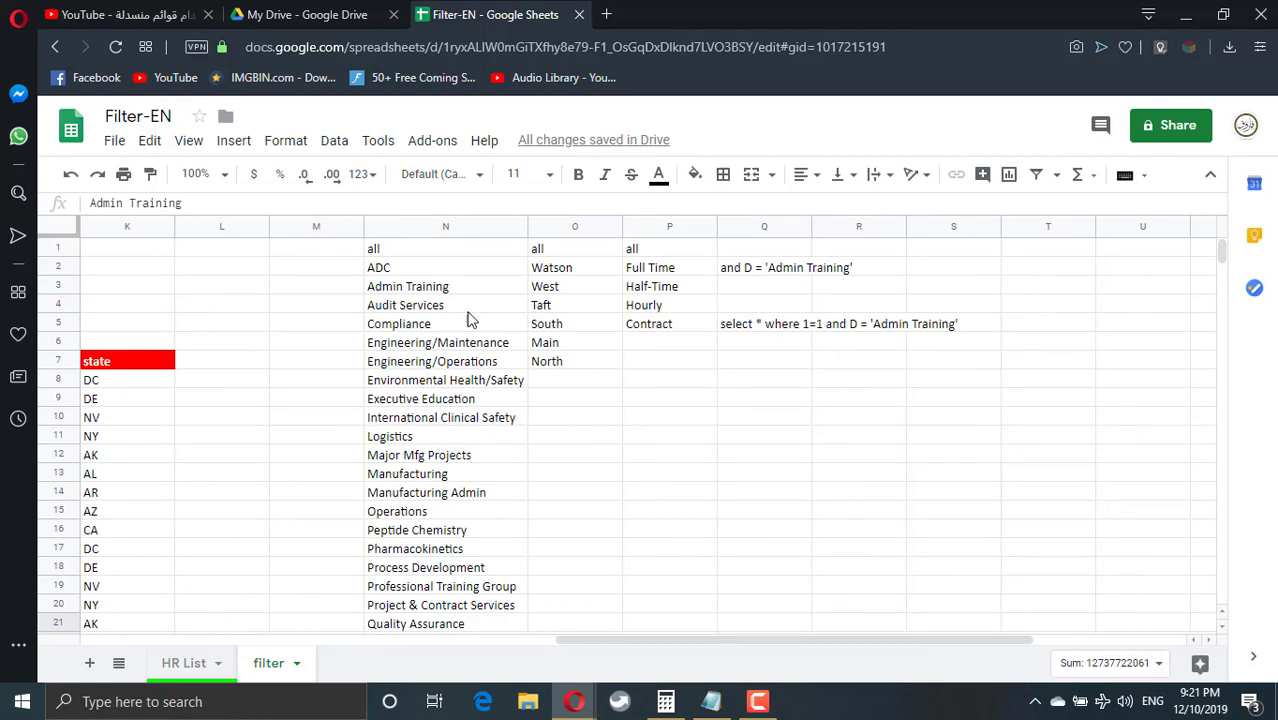
{"action": "left_click_drag", "start_coordinate": [430, 229], "coordinate": [752, 228]}
{"action": "right_click", "coordinate": [752, 228]}
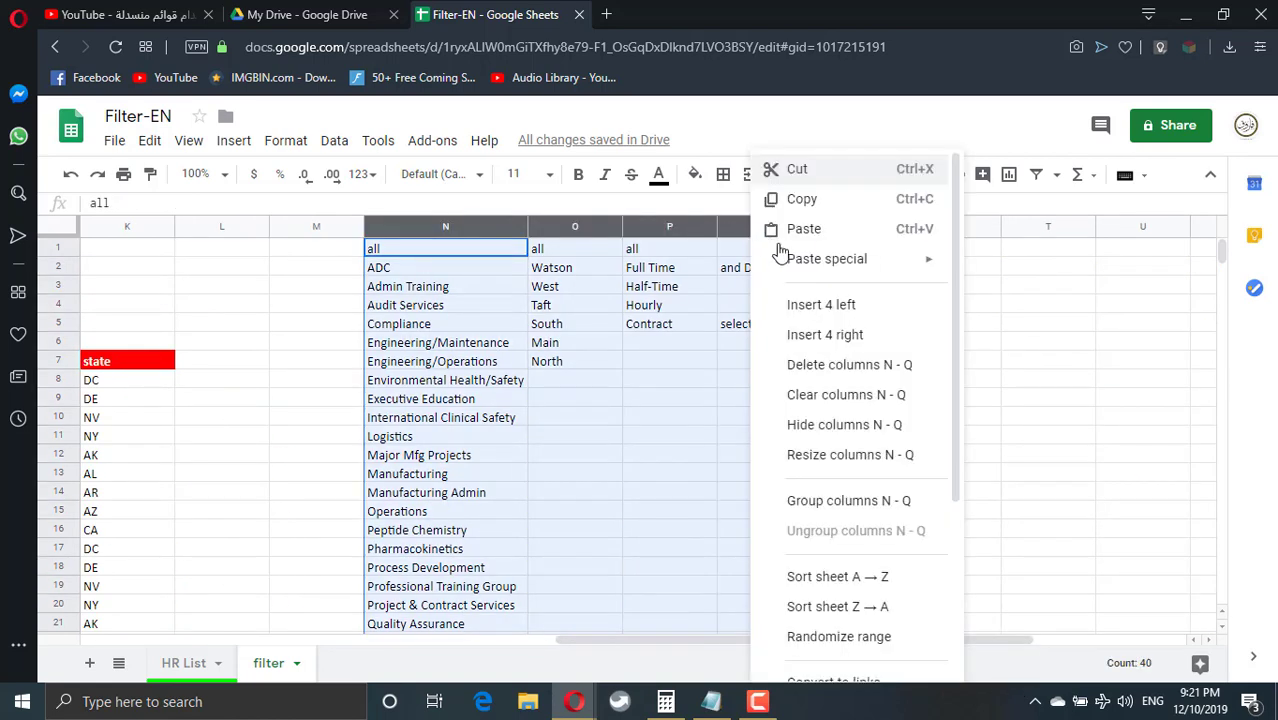
{"action": "scroll", "coordinate": [842, 540], "scroll_direction": "down", "scroll_amount": 3}
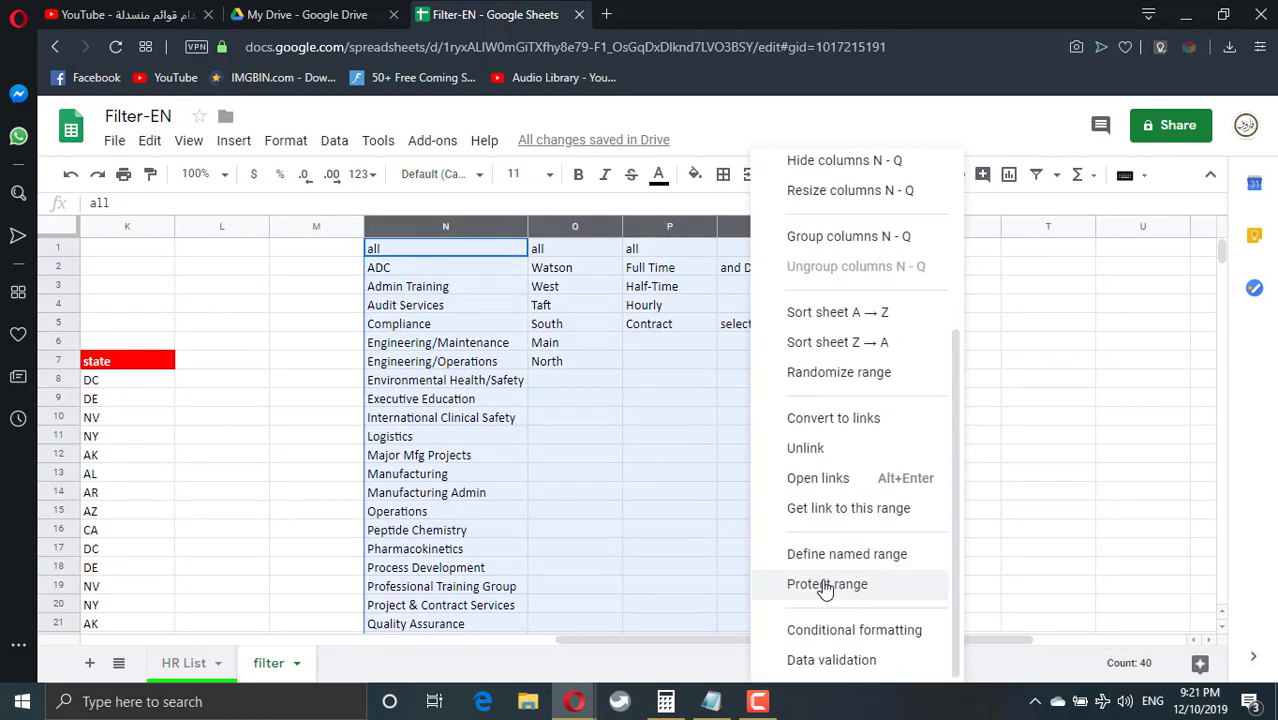
{"action": "scroll", "coordinate": [826, 500], "scroll_direction": "up", "scroll_amount": 3}
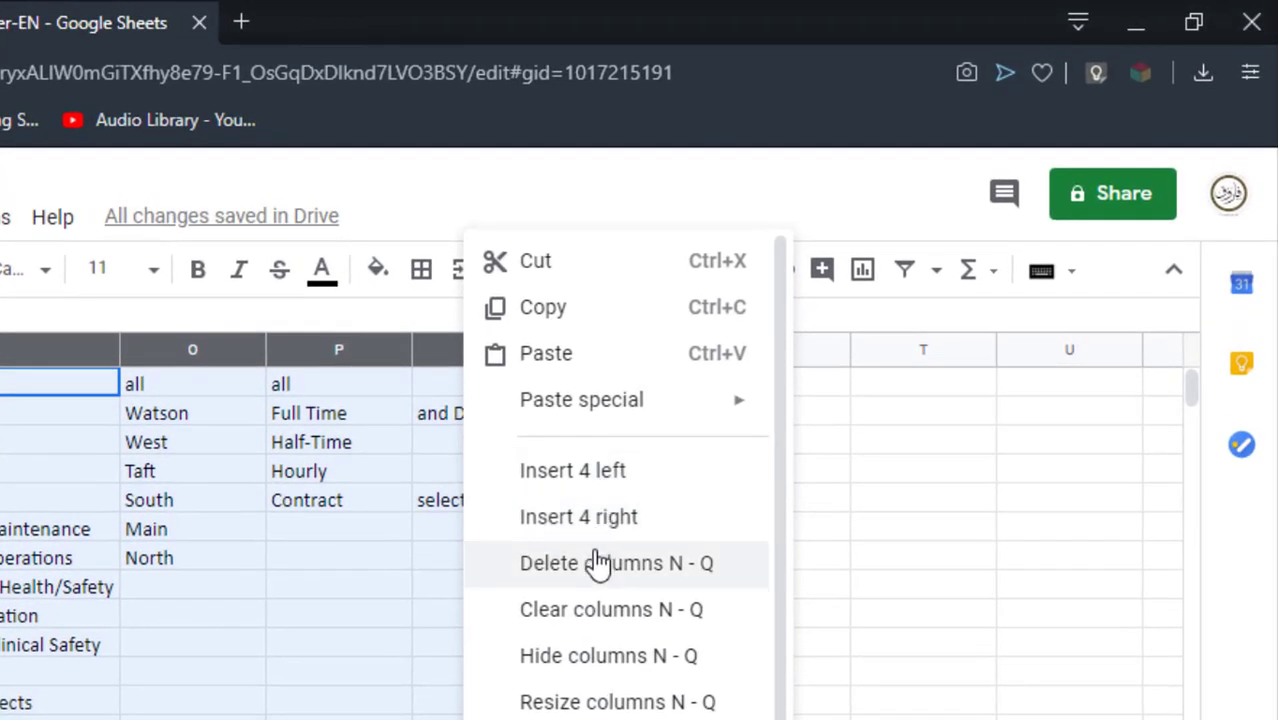
{"action": "left_click", "coordinate": [572, 657]}
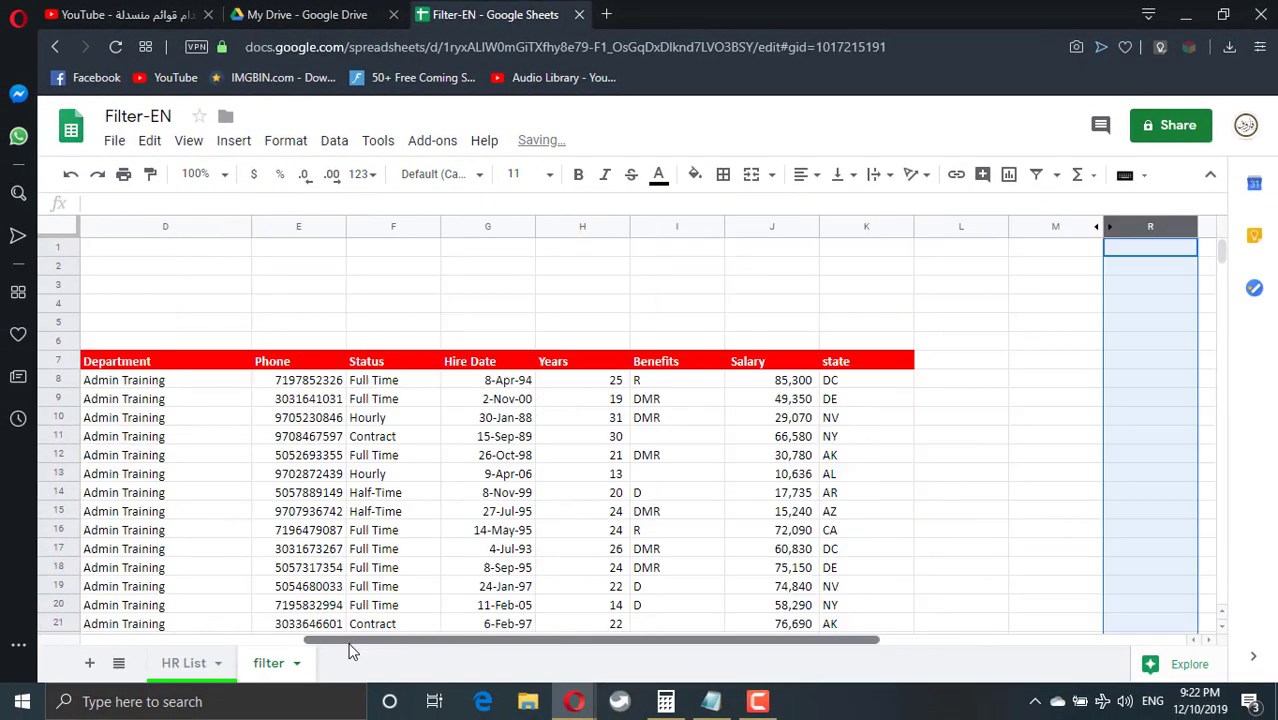
Set the building filter to Watson.
{"action": "left_click_drag", "start_coordinate": [350, 641], "coordinate": [127, 641]}
{"action": "left_click", "coordinate": [274, 287]}
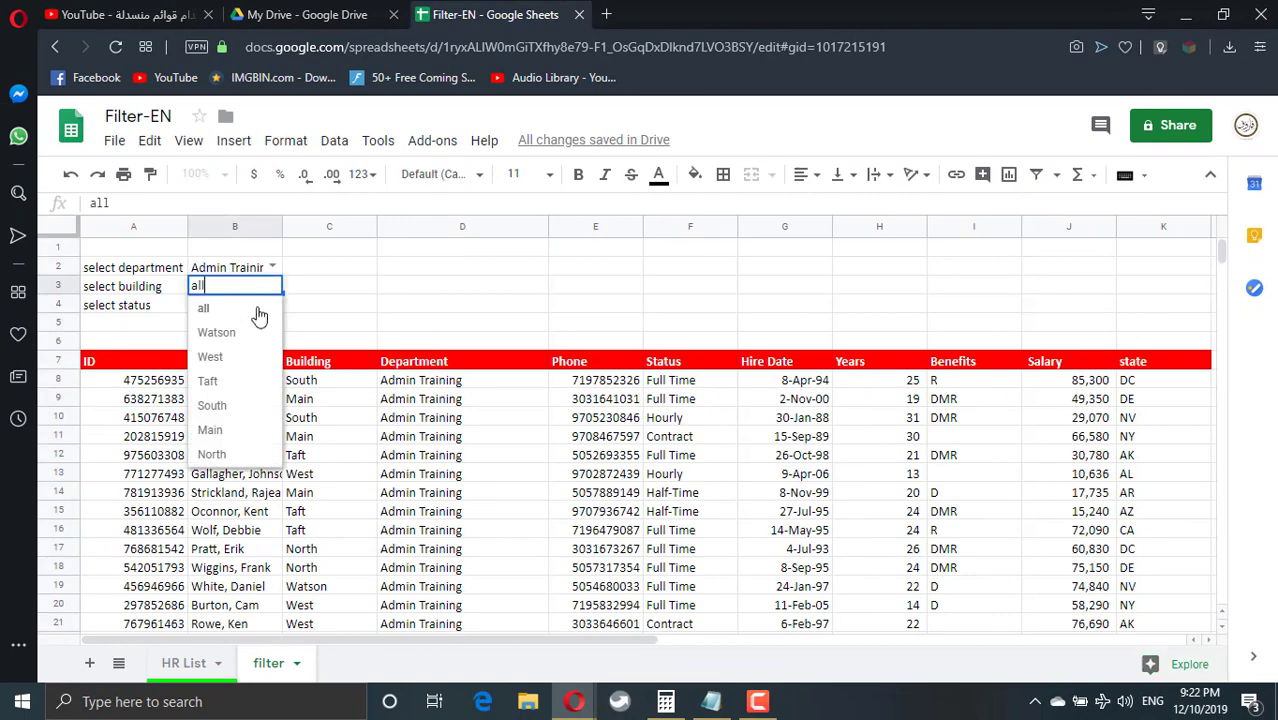
{"action": "left_click", "coordinate": [239, 338]}
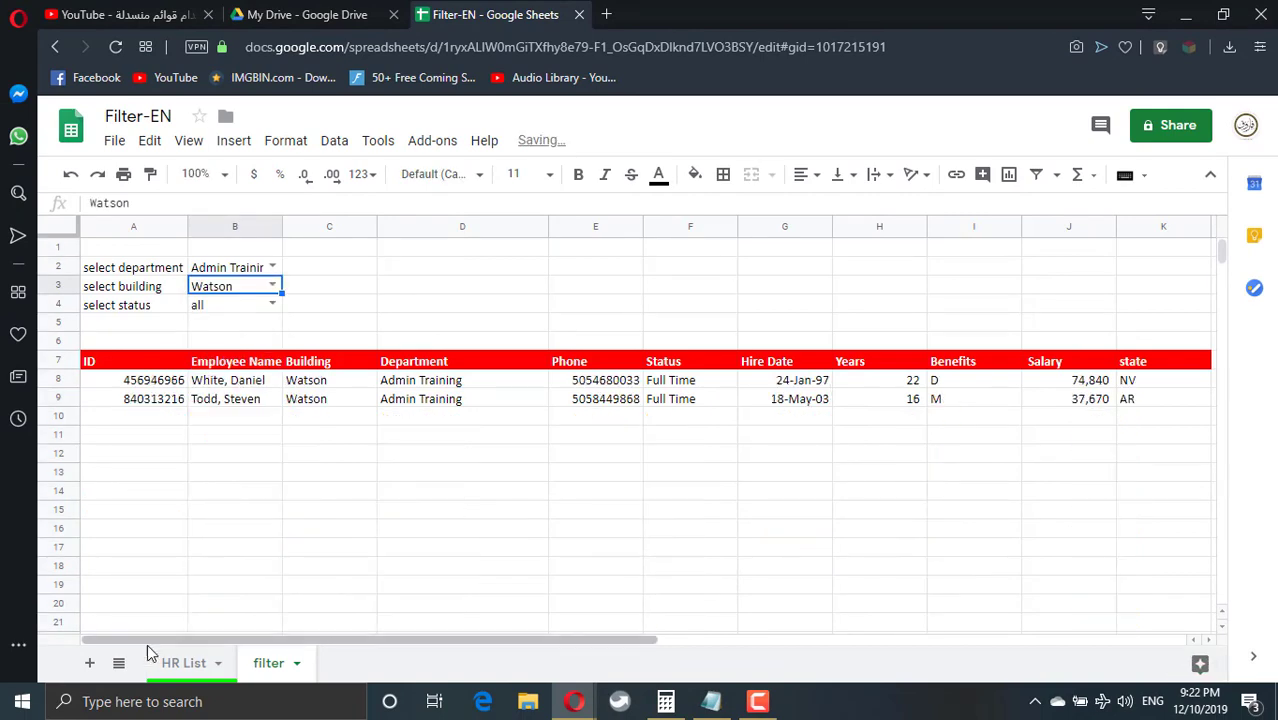
Hide the HR List sheet tab, leaving the filter sheet with its two Watson rows.
{"action": "right_click", "coordinate": [193, 676]}
{"action": "left_click", "coordinate": [192, 517]}
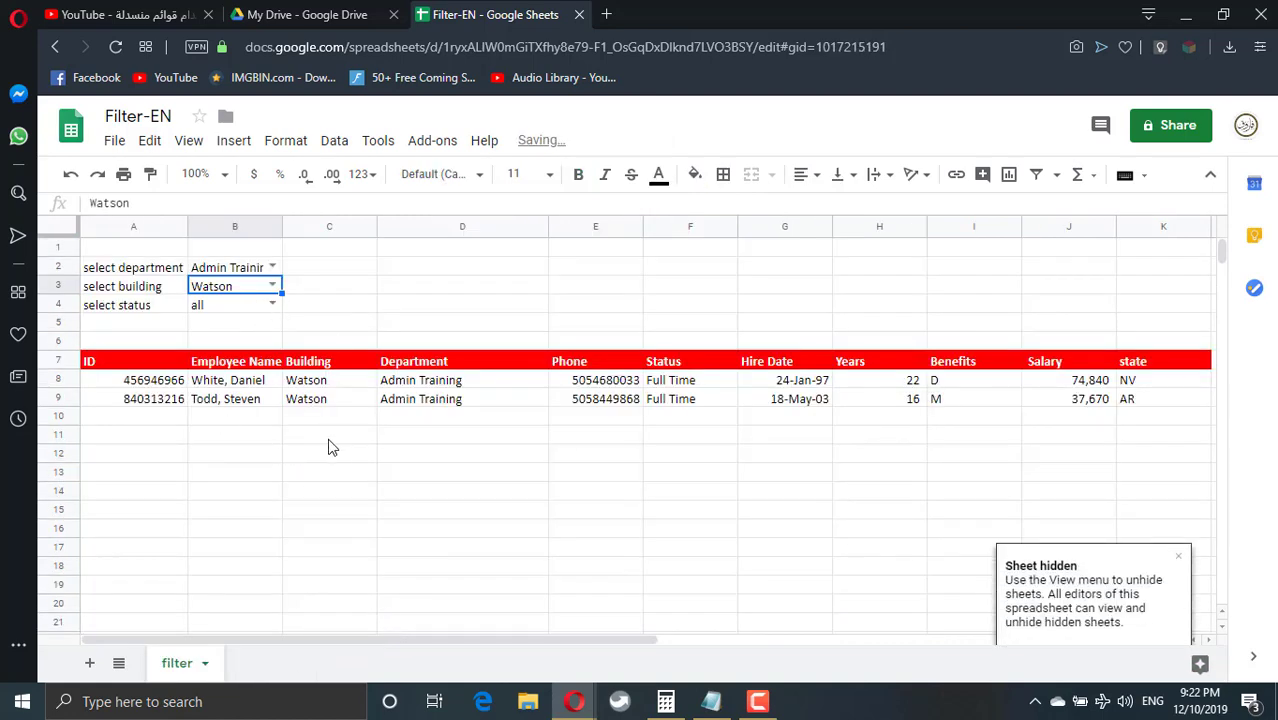
{"action": "left_click", "coordinate": [294, 462]}
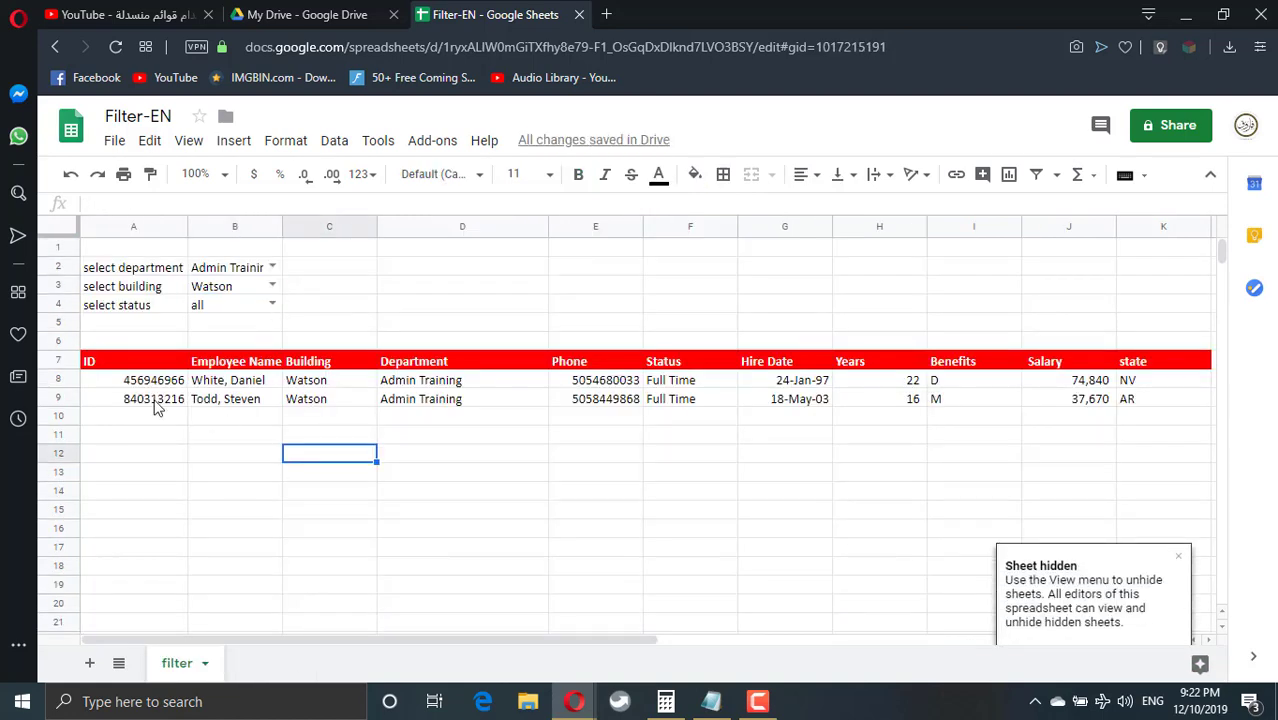
Reset the B2 department and B3 building filters to 'all'.
{"action": "left_click", "coordinate": [143, 368]}
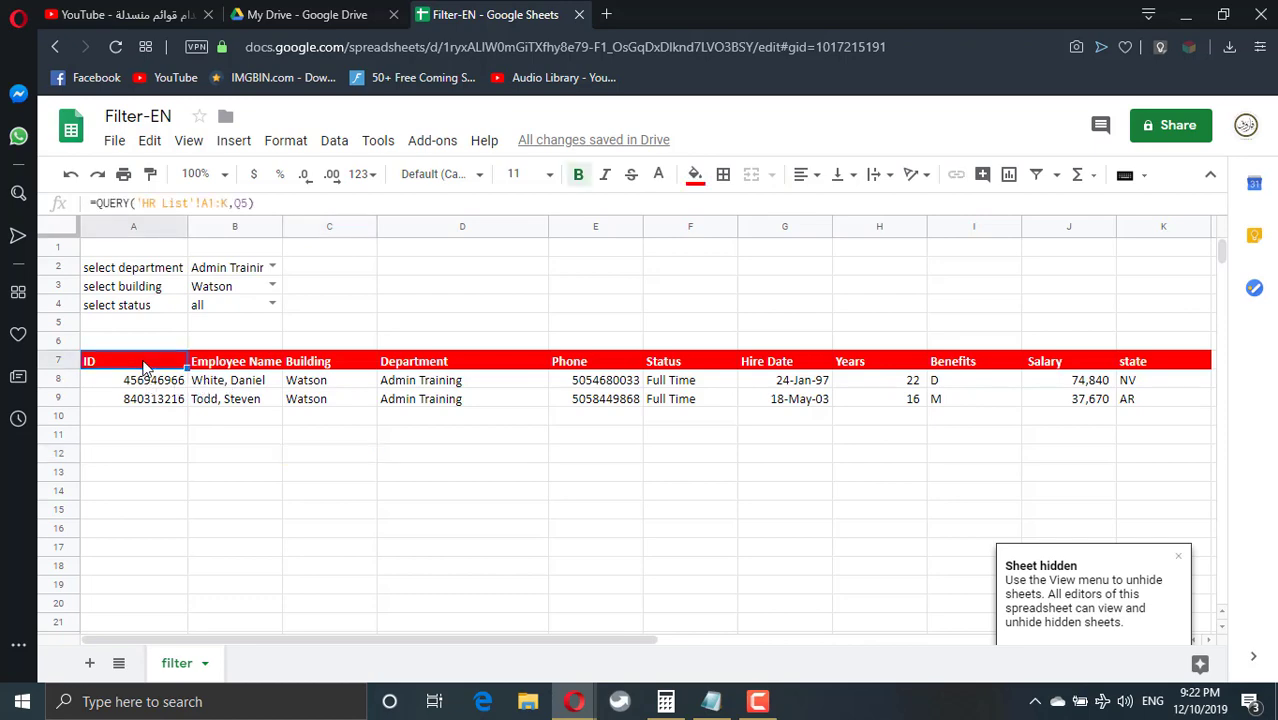
{"action": "left_click", "coordinate": [272, 268]}
{"action": "left_click", "coordinate": [205, 313]}
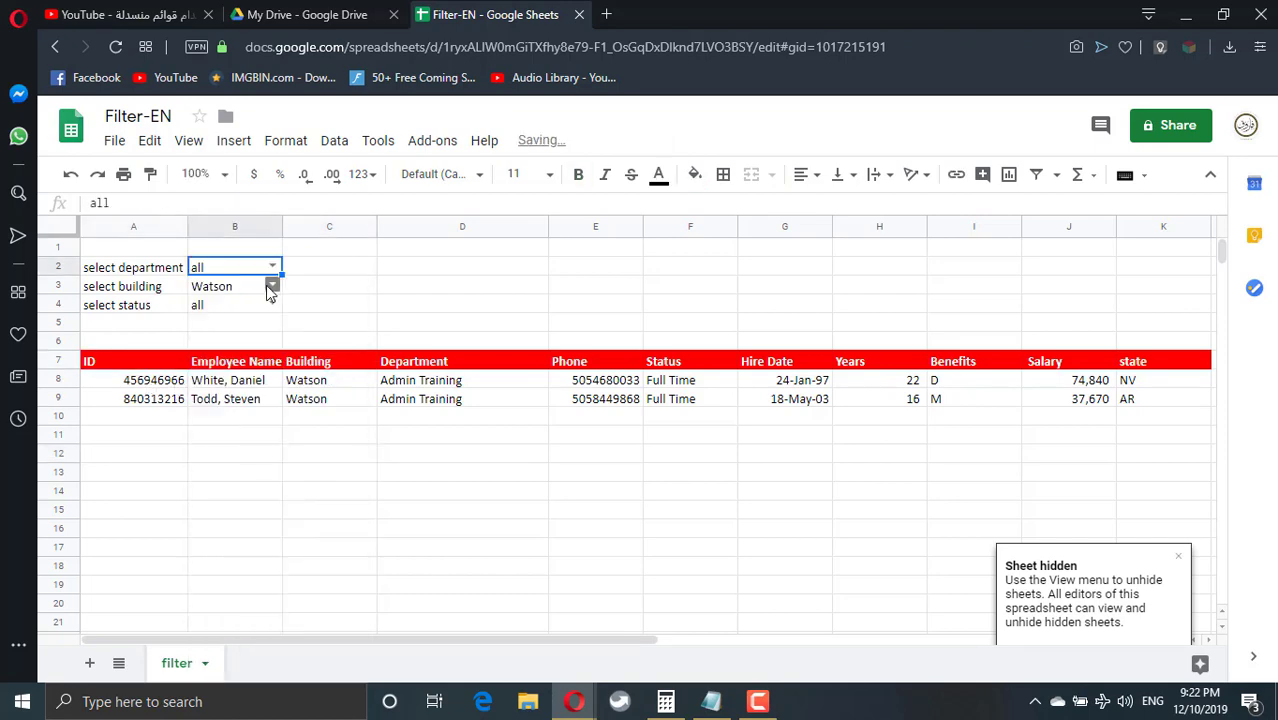
{"action": "left_click", "coordinate": [272, 287]}
{"action": "left_click", "coordinate": [237, 335]}
Protect the results range A7:K1000 so only you can edit it.
{"action": "left_click", "coordinate": [92, 366]}
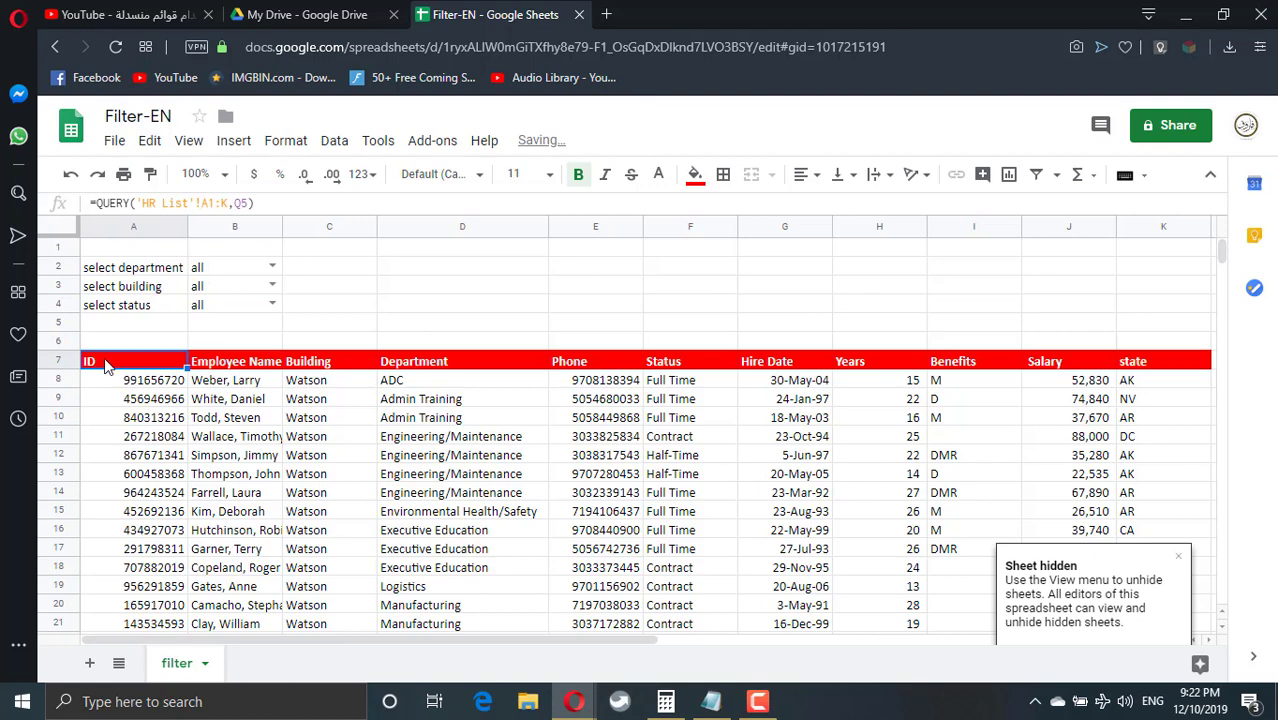
{"action": "key", "text": "ctrl+shift+Right"}
{"action": "key", "text": "ctrl+shift+Down"}
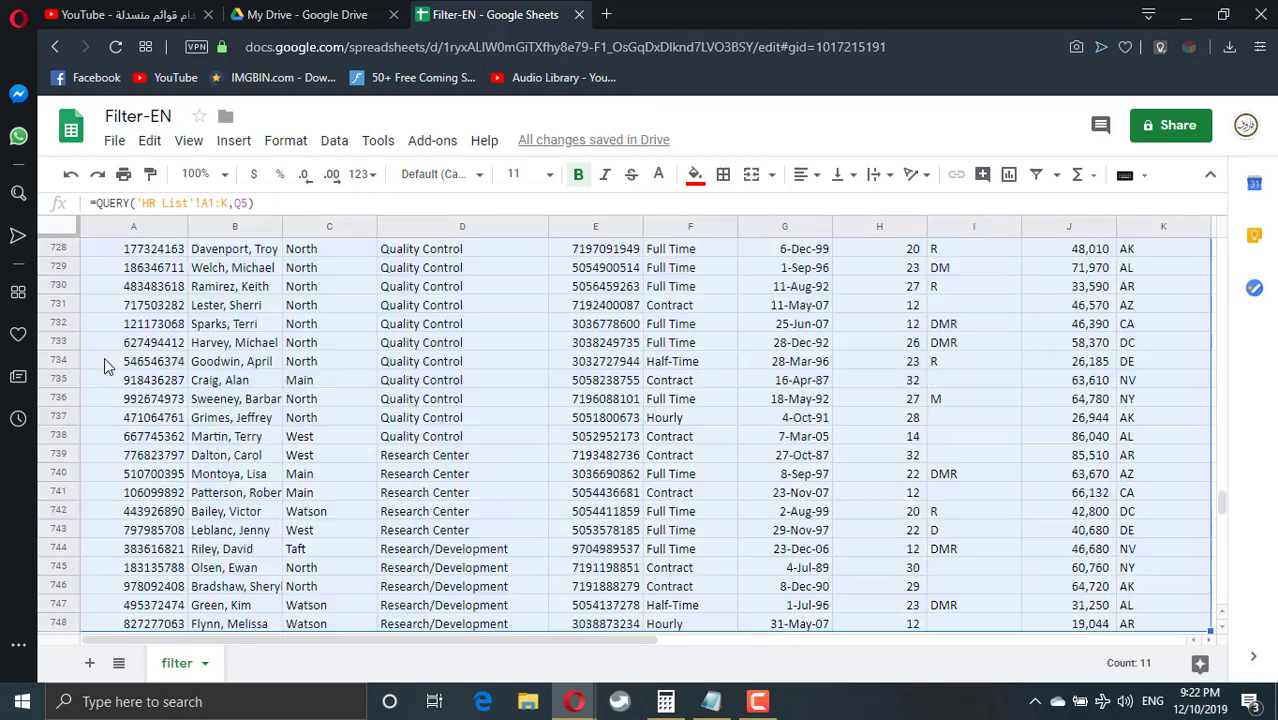
{"action": "key", "text": "ctrl+shift+Down"}
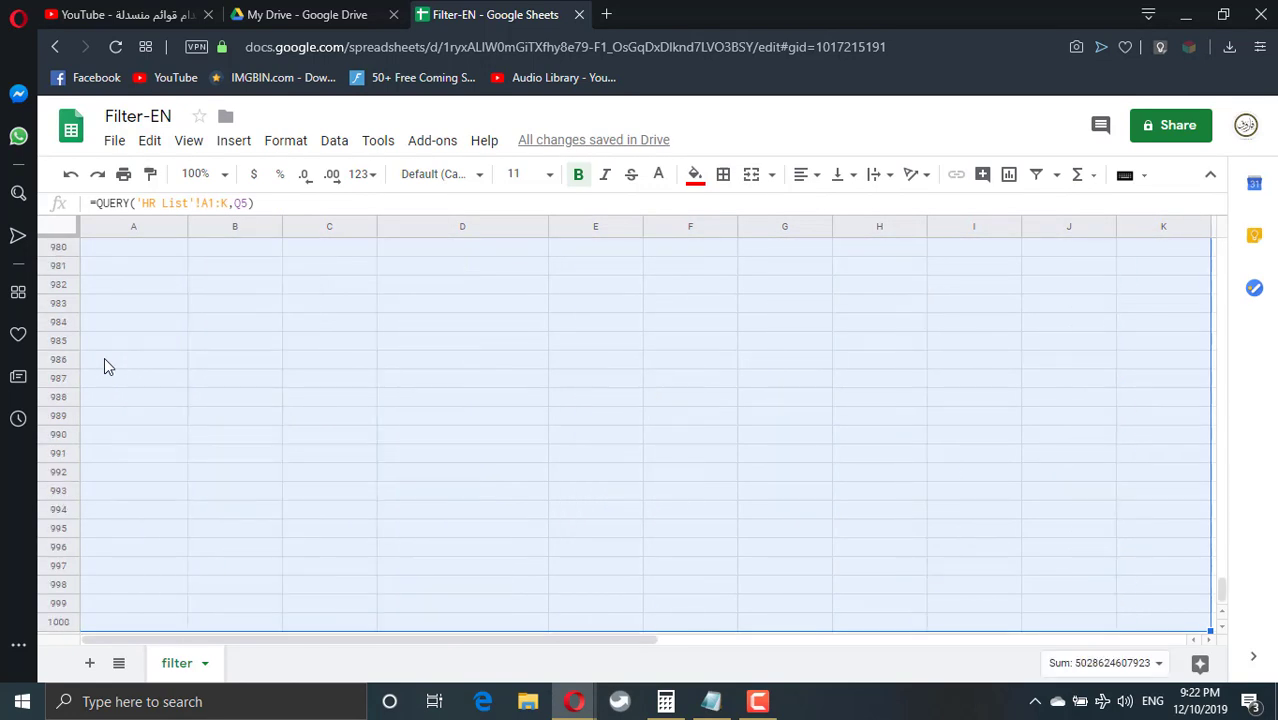
{"action": "left_click", "coordinate": [340, 144]}
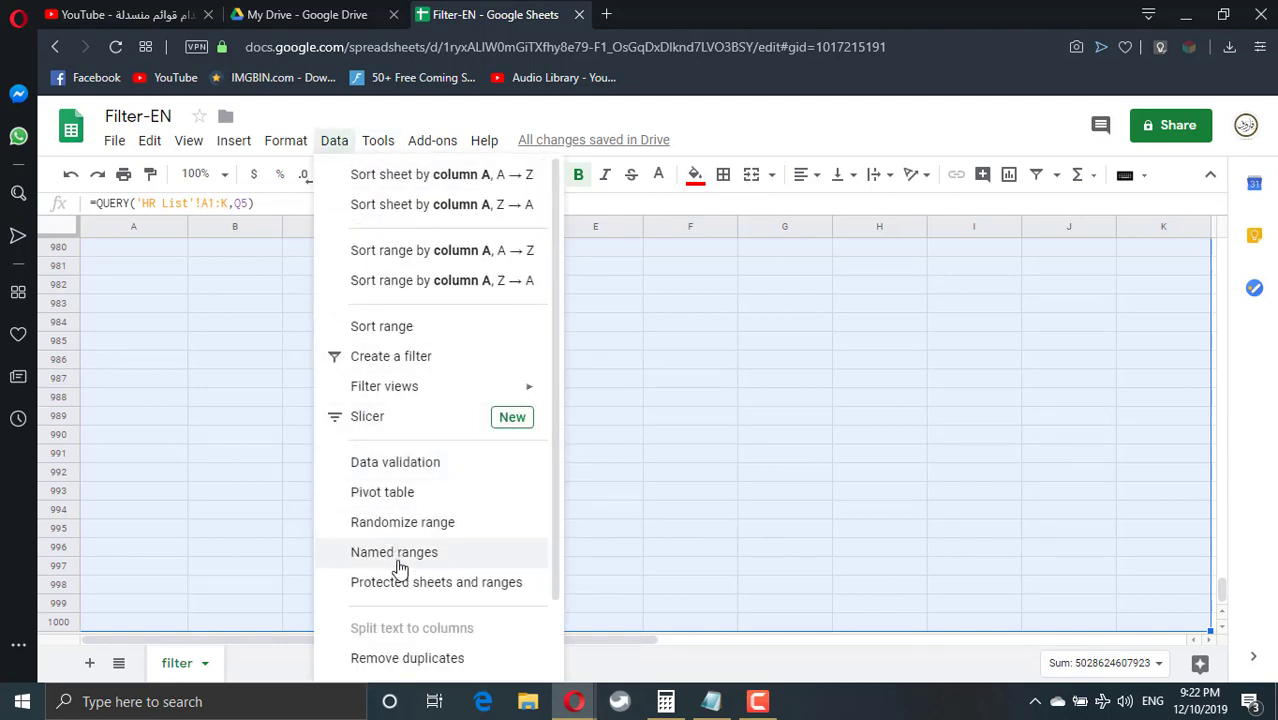
{"action": "left_click", "coordinate": [398, 586]}
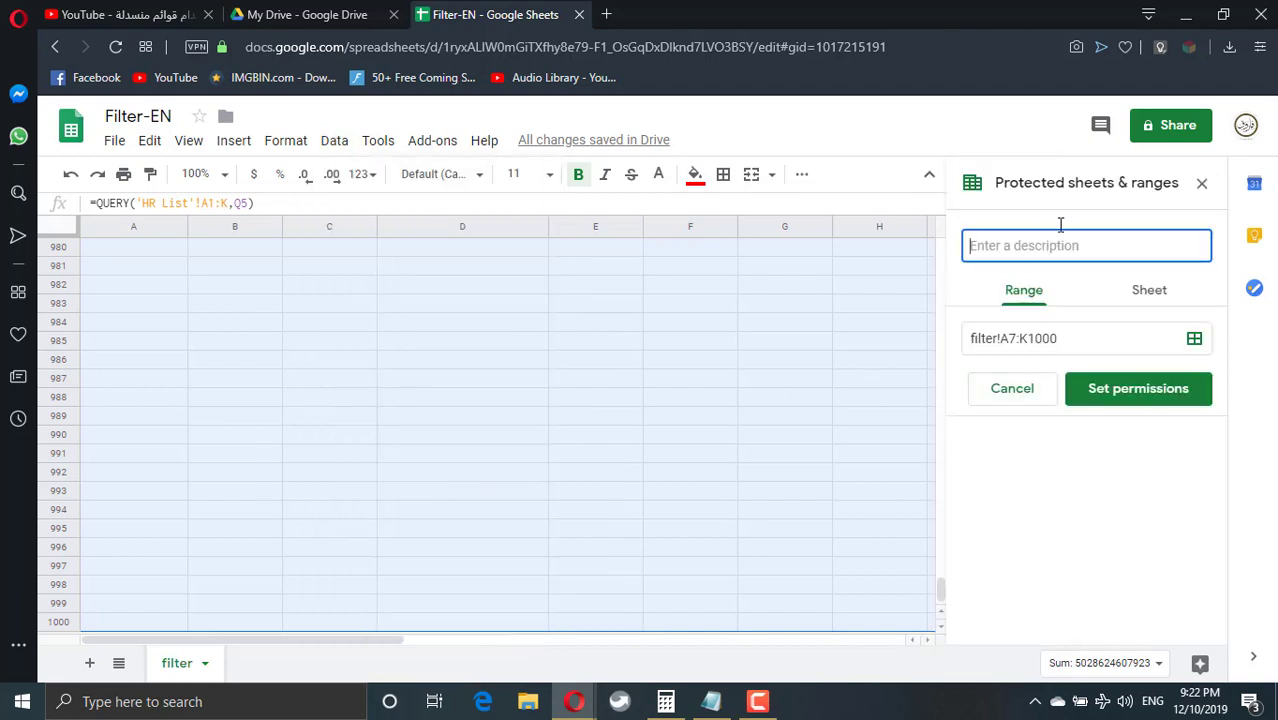
{"action": "left_click", "coordinate": [1116, 393]}
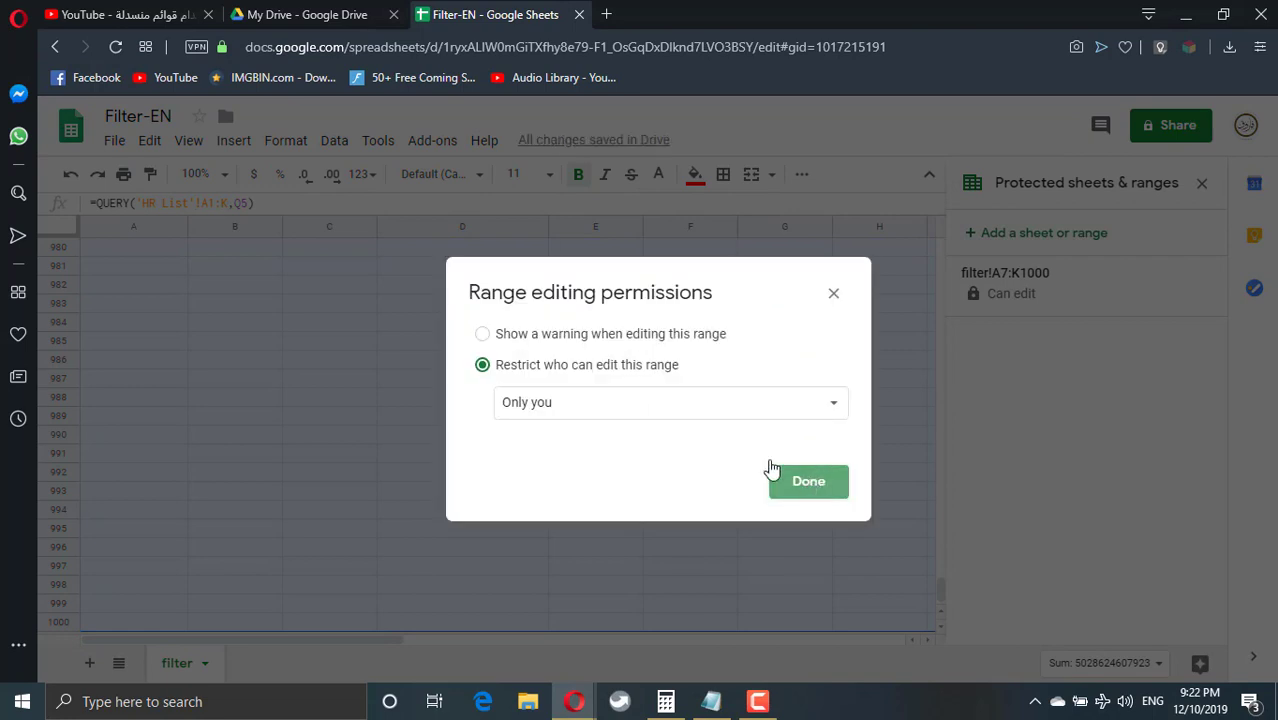
{"action": "left_click", "coordinate": [821, 482]}
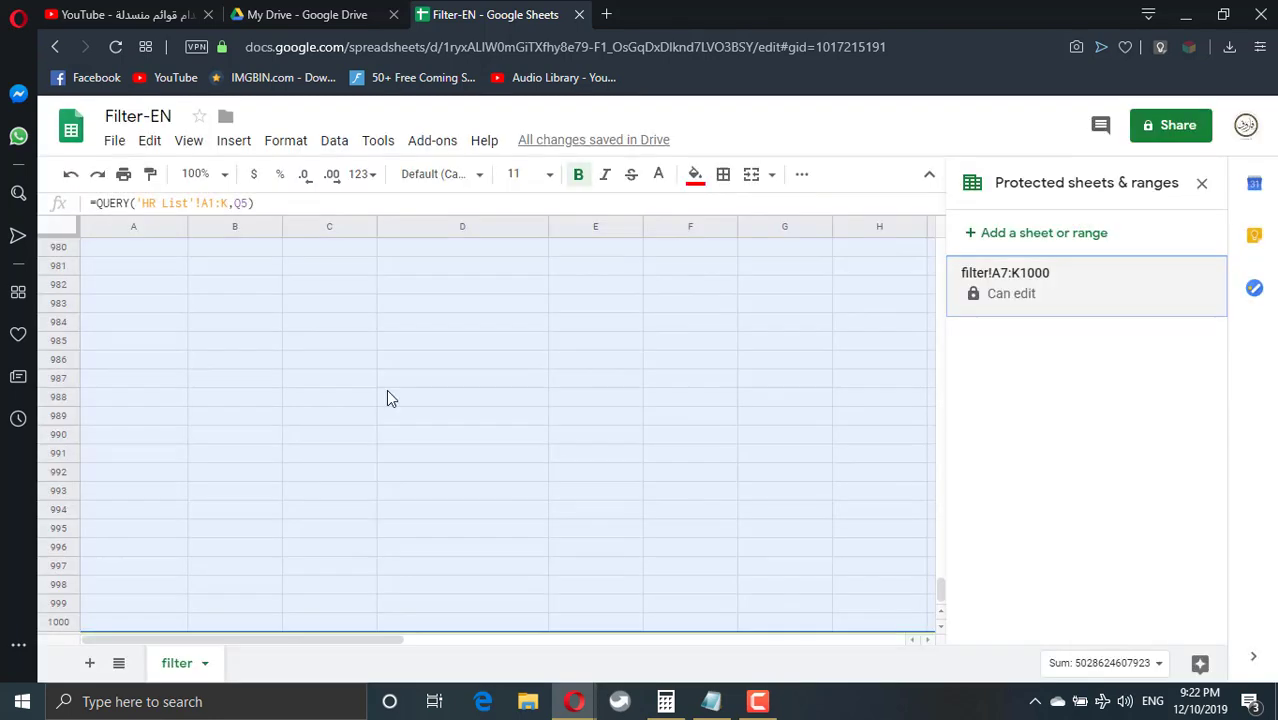
Return to the top and set the B2 department filter to ADC, listing five employees.
{"action": "left_click", "coordinate": [386, 392]}
{"action": "scroll", "coordinate": [350, 436], "scroll_direction": "up", "scroll_amount": 5}
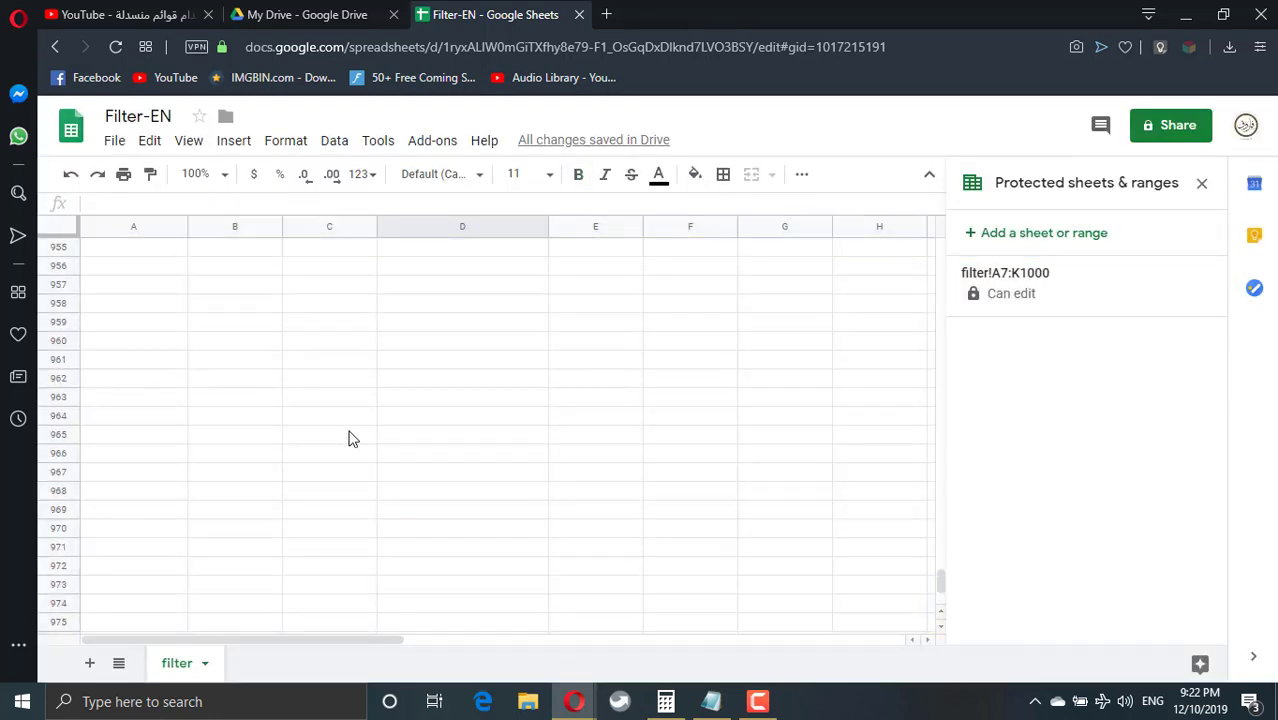
{"action": "key", "text": "ctrl+Home"}
{"action": "left_click", "coordinate": [270, 270]}
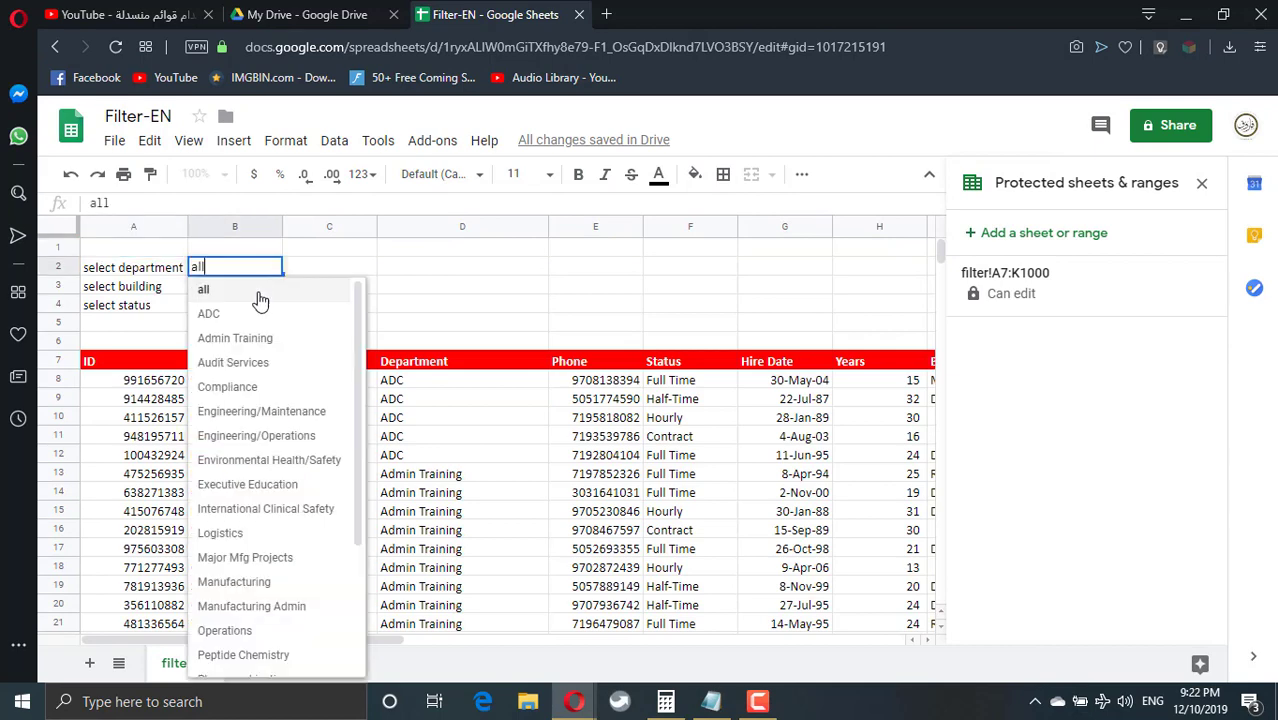
{"action": "left_click", "coordinate": [208, 314]}
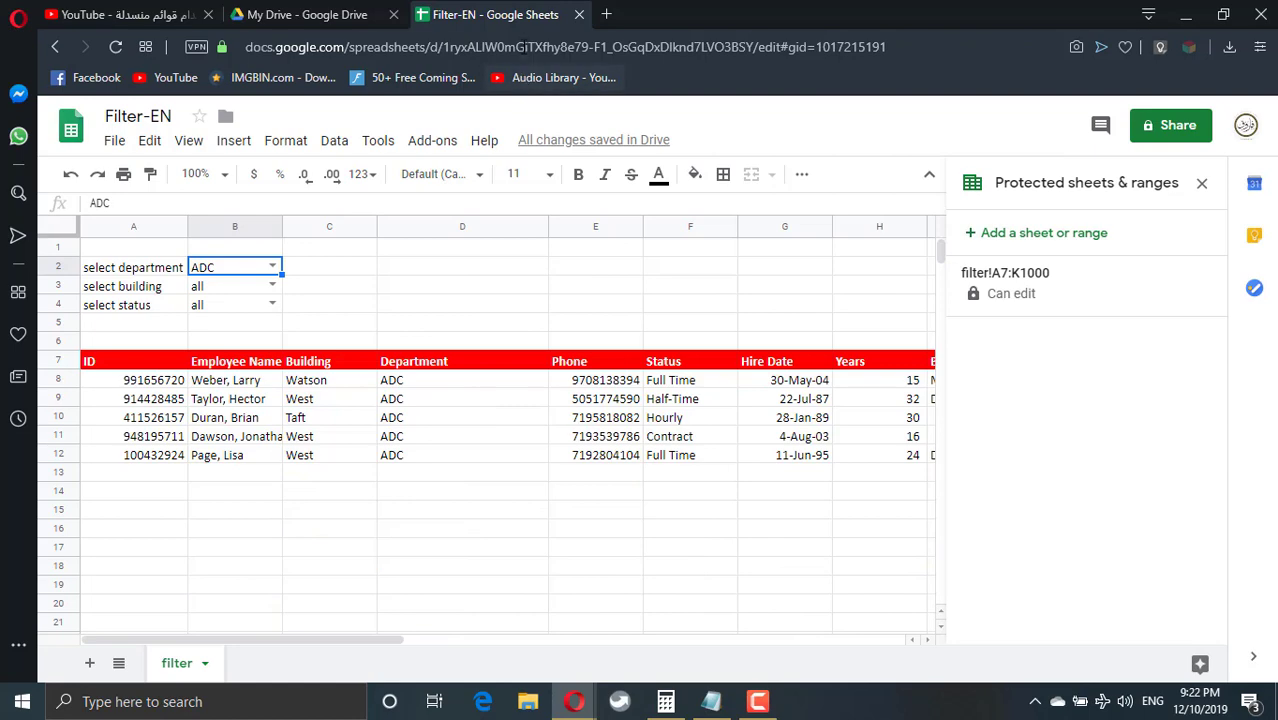
Turn on link sharing with access set to 'Anyone with the link can edit'.
{"action": "left_click", "coordinate": [1176, 128]}
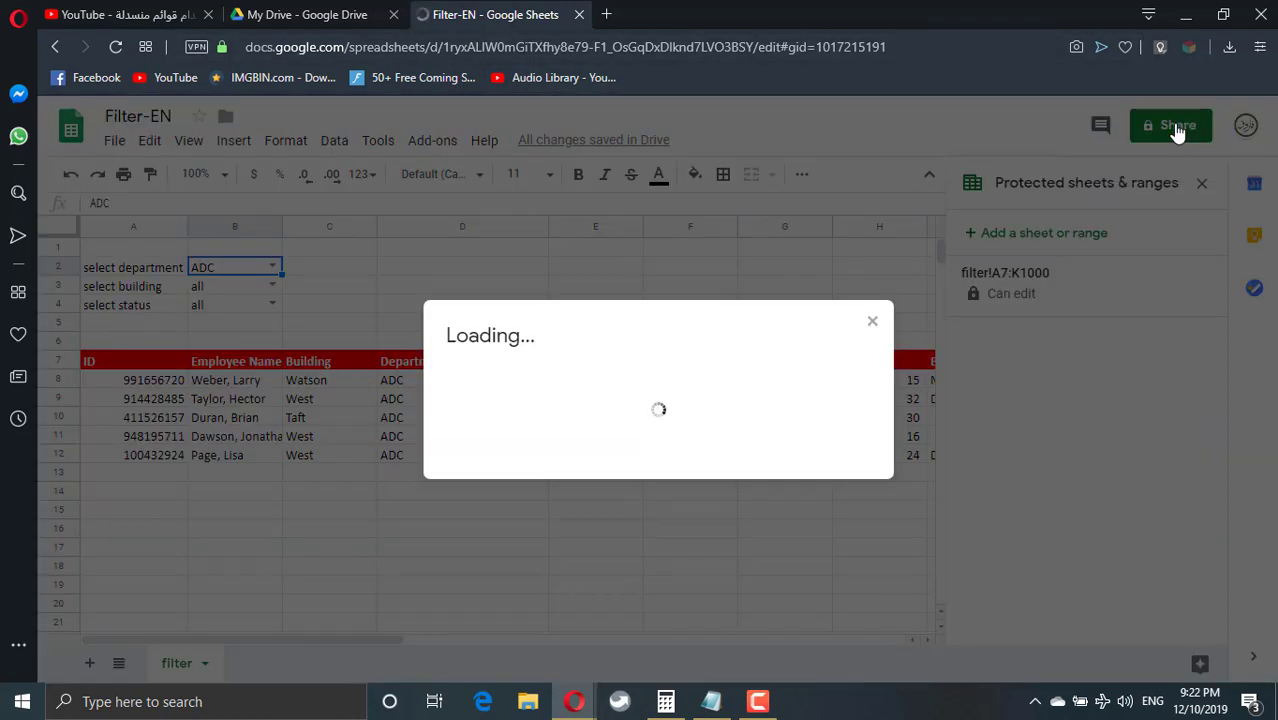
{"action": "left_click", "coordinate": [875, 304]}
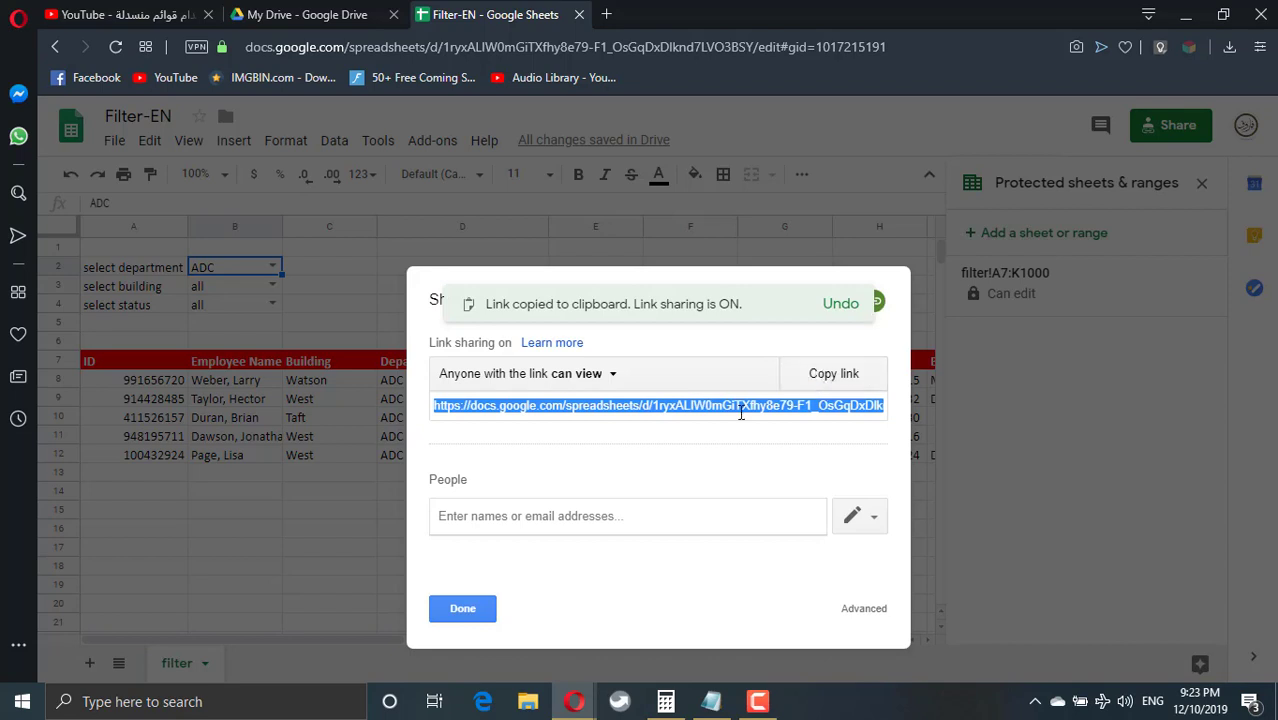
{"action": "left_click", "coordinate": [602, 376]}
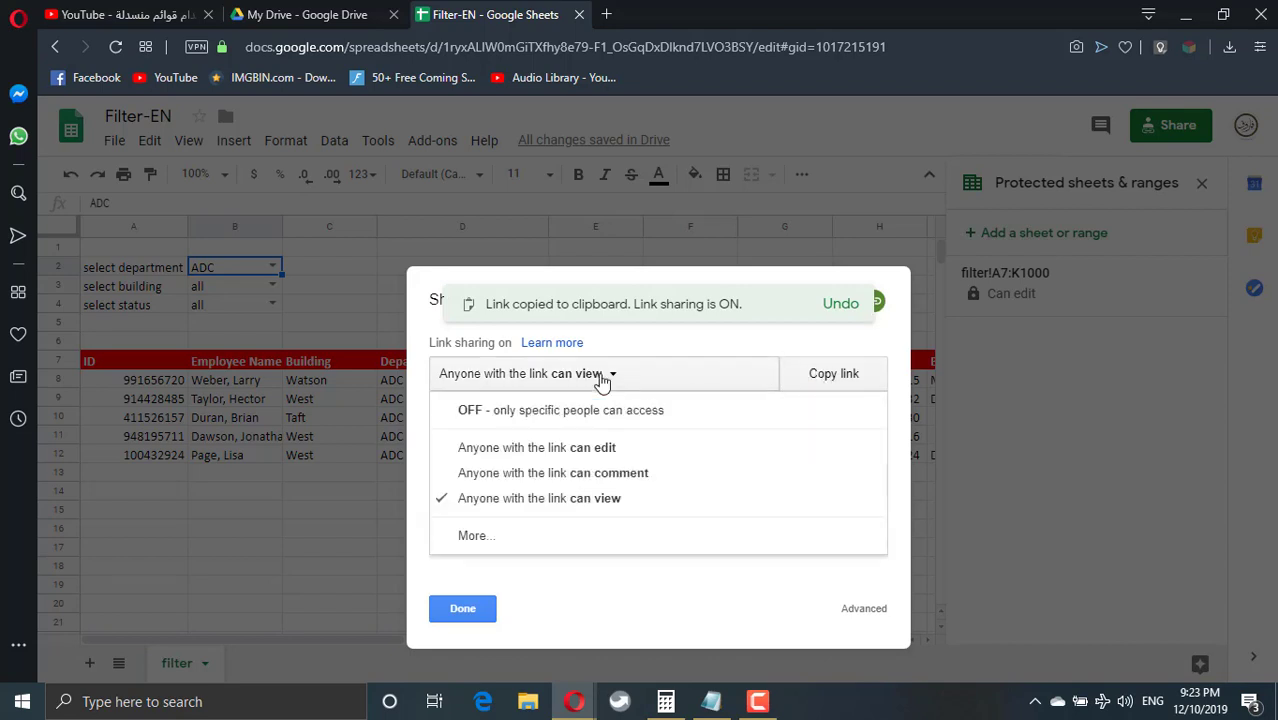
{"action": "left_click", "coordinate": [569, 449]}
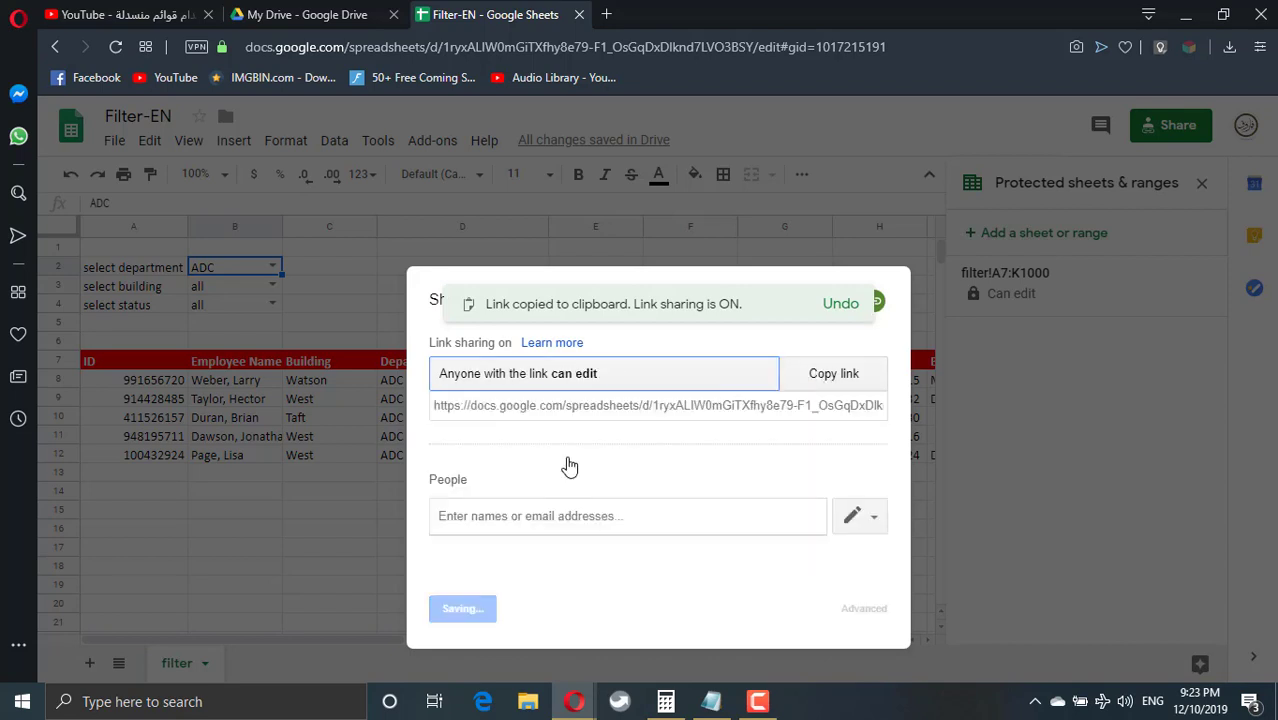